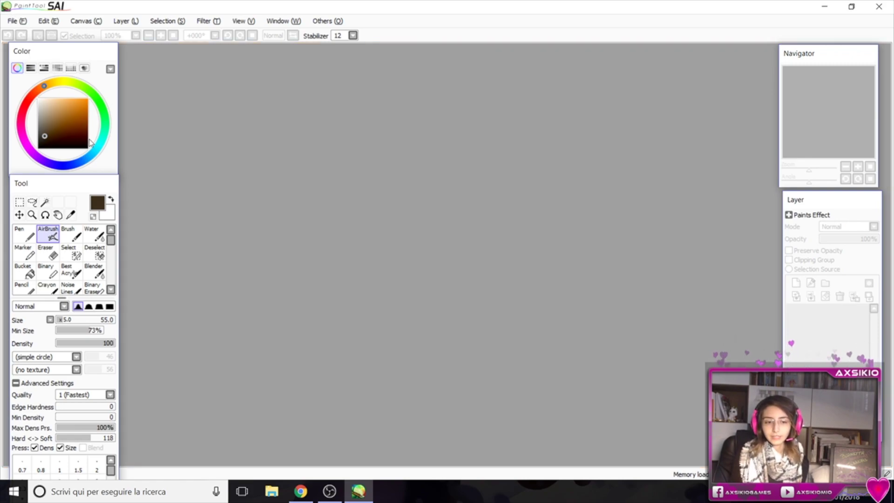
# Step: Move the Color and Tool panels slightly inward and pick a yellow hue on the color wheel
pyautogui.moveTo(82, 55); pyautogui.dragTo(61, 46)
pyautogui.moveTo(57, 191)
pyautogui.mouseDown()
pyautogui.moveTo(130, 184)
pyautogui.moveTo(70, 162)
pyautogui.moveTo(116, 184)
pyautogui.moveTo(70, 176)
pyautogui.moveTo(149, 171)
pyautogui.moveTo(65, 191)
pyautogui.mouseUp()
pyautogui.click(56, 238)
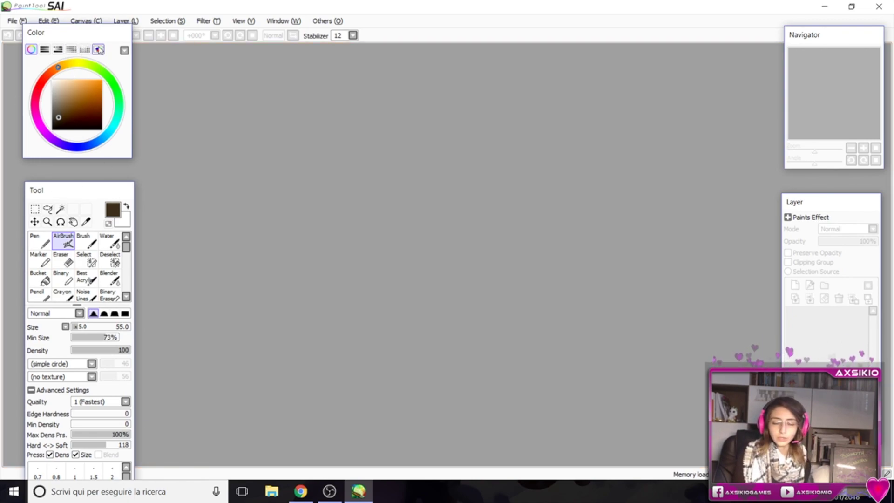
pyautogui.click(82, 67)
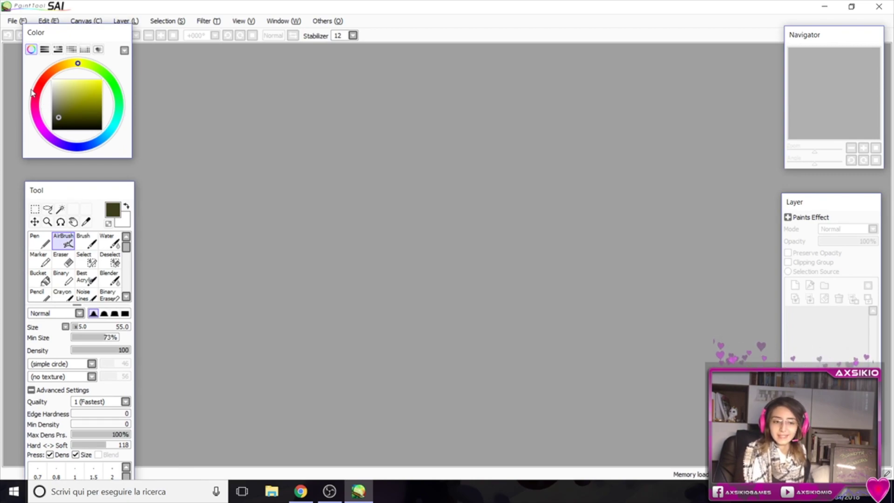
# Step: Shift the Color panel, show its RGB sliders, and set the color to R 190, G 72, B 72
pyautogui.moveTo(86, 38); pyautogui.dragTo(101, 26)
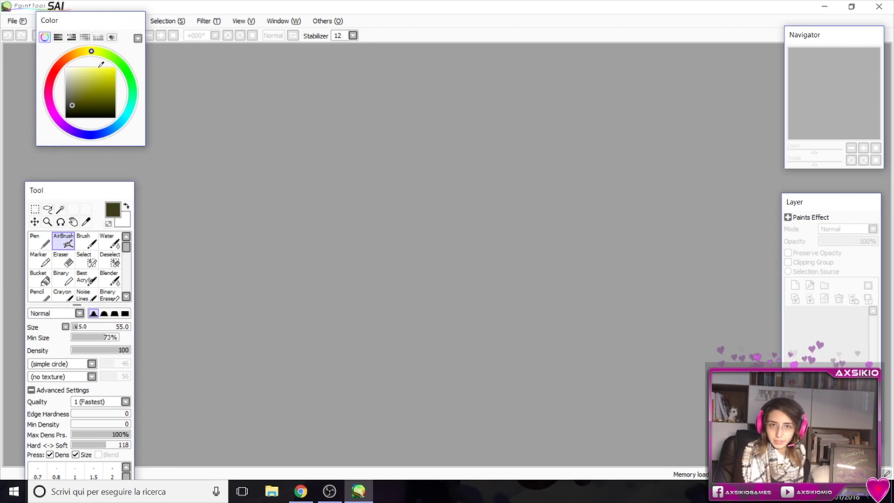
pyautogui.click(58, 37)
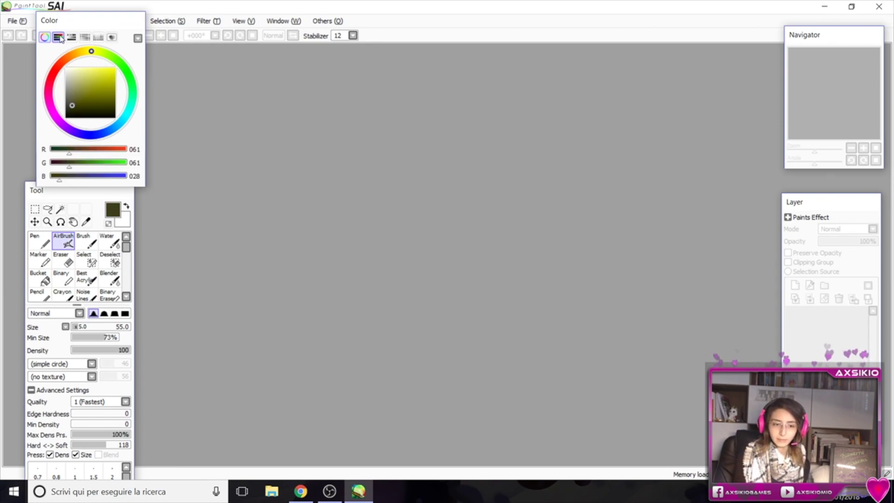
pyautogui.moveTo(70, 150); pyautogui.dragTo(72, 180)
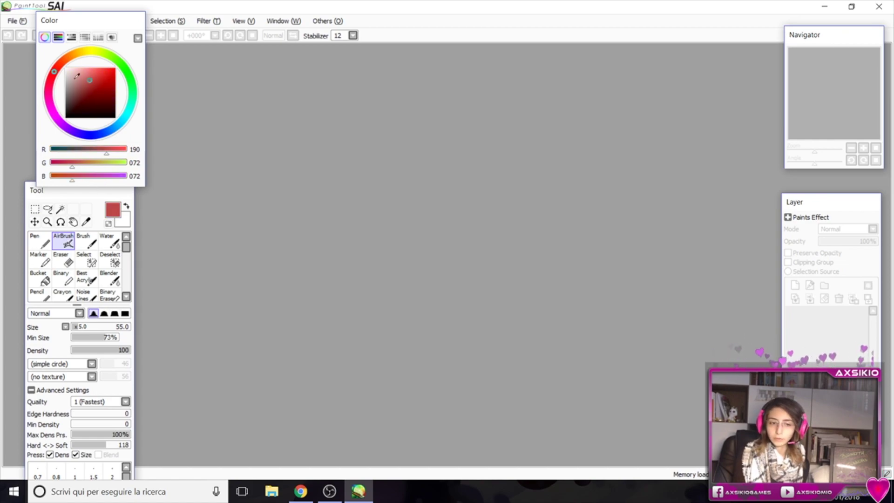
# Step: Show the HSV sliders, set hue to 2:016 and value to 088, and hide both the HSV and RGB sliders
pyautogui.click(71, 37)
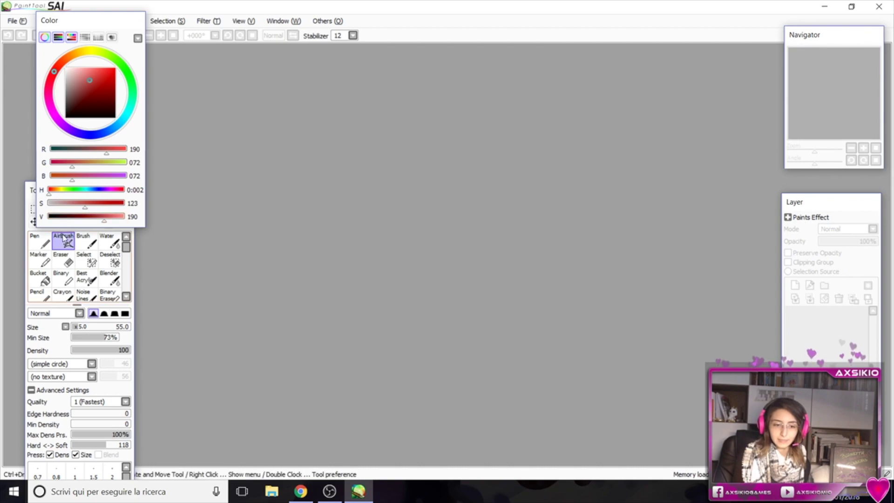
pyautogui.moveTo(104, 218); pyautogui.dragTo(74, 217)
pyautogui.moveTo(49, 190); pyautogui.dragTo(74, 190)
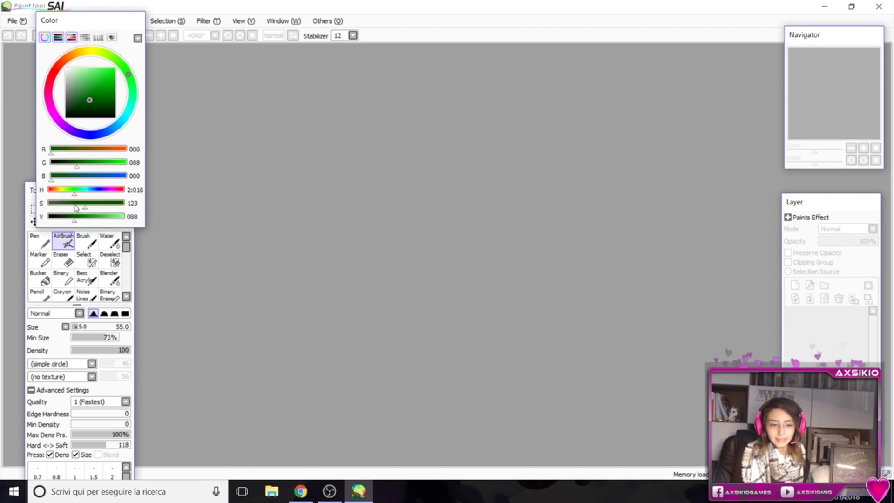
pyautogui.click(71, 38)
pyautogui.click(58, 37)
# Step: Show the color mixer, sample a light gray from the first gradient, and store it in the gradients' right-end swatches
pyautogui.click(85, 38)
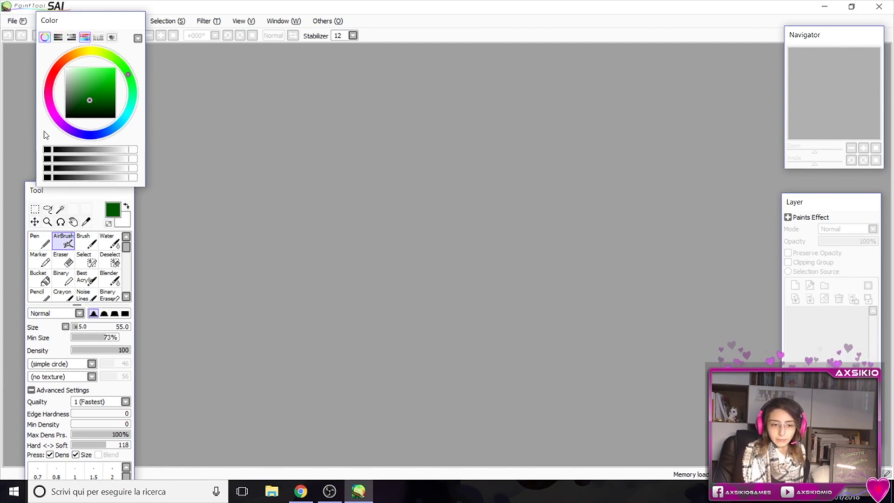
pyautogui.moveTo(91, 149); pyautogui.dragTo(120, 148)
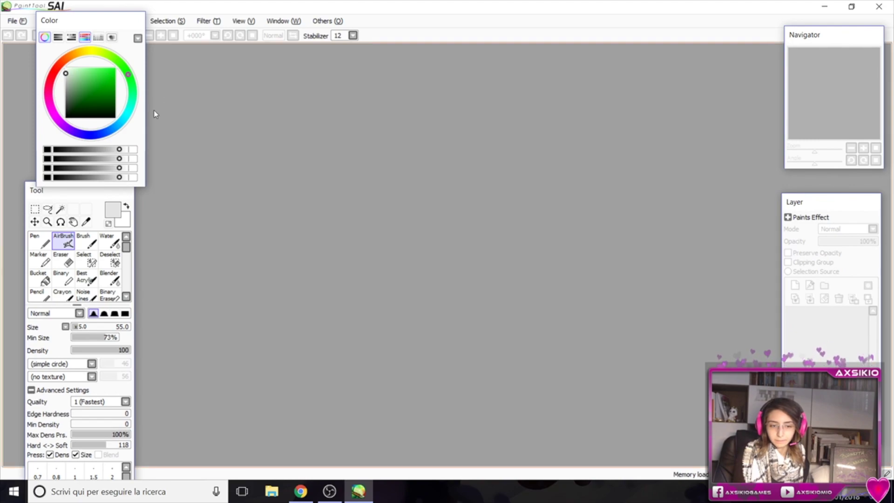
pyautogui.click(135, 148)
pyautogui.click(135, 155)
pyautogui.click(133, 177)
# Step: Store a bright green as the right-end color of all four mixer gradients and sample a darker green from the third
pyautogui.moveTo(110, 88); pyautogui.dragTo(110, 68)
pyautogui.click(134, 149)
pyautogui.click(134, 159)
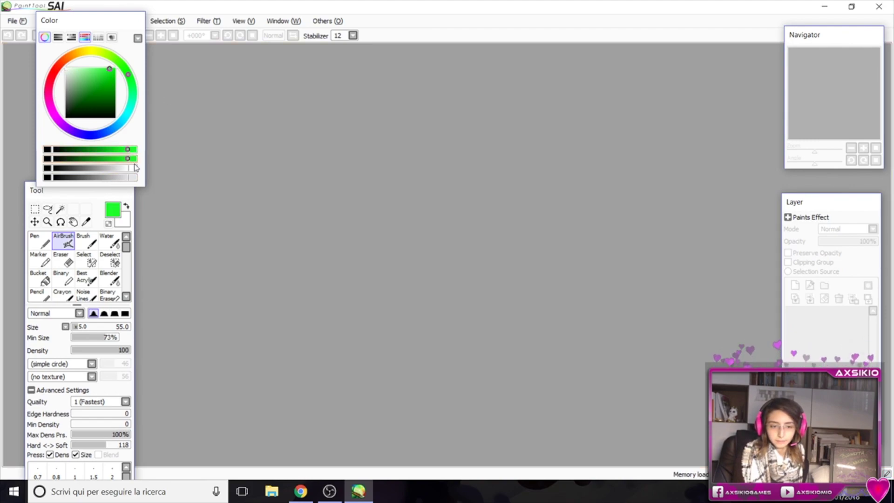
pyautogui.click(134, 167)
pyautogui.click(134, 177)
pyautogui.moveTo(129, 167); pyautogui.dragTo(102, 167)
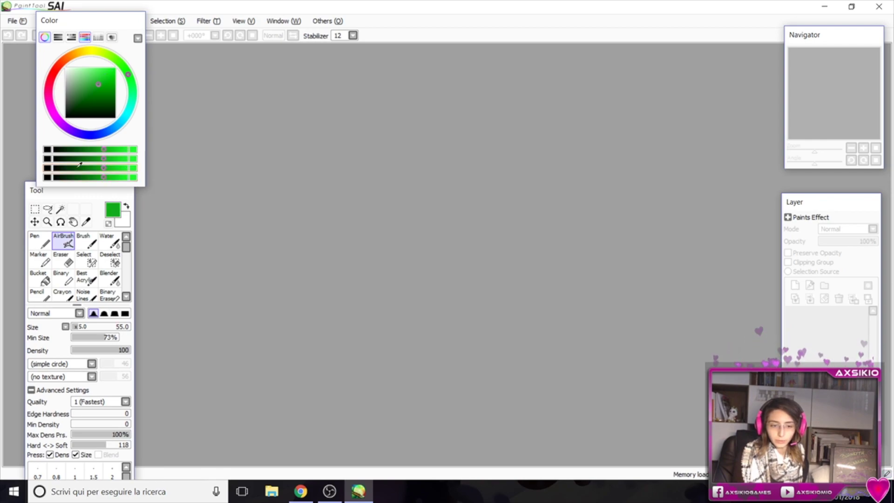
# Step: Store a magenta as the left-end color of all four mixer gradients and sample a grayish blend from the first
pyautogui.click(51, 109)
pyautogui.click(47, 149)
pyautogui.click(48, 158)
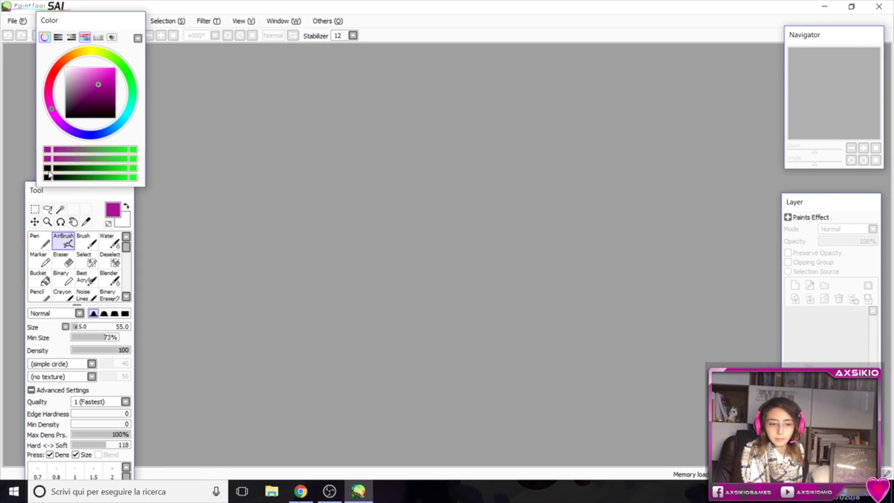
pyautogui.click(47, 168)
pyautogui.click(47, 177)
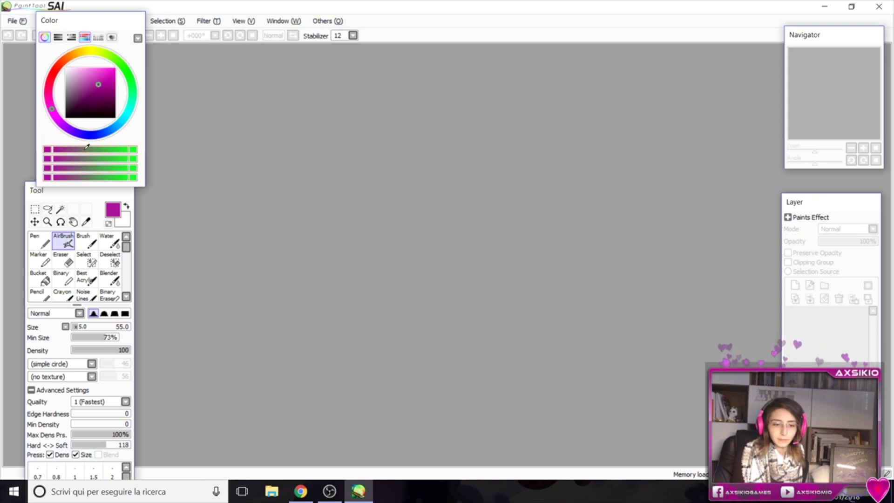
pyautogui.click(85, 149)
pyautogui.moveTo(86, 149)
pyautogui.mouseDown()
pyautogui.moveTo(96, 149)
pyautogui.moveTo(79, 150)
pyautogui.mouseUp()
# Step: Switch the Color panel from the color mixer to the swatches, and on to the scratchpad
pyautogui.click(85, 37)
pyautogui.click(98, 37)
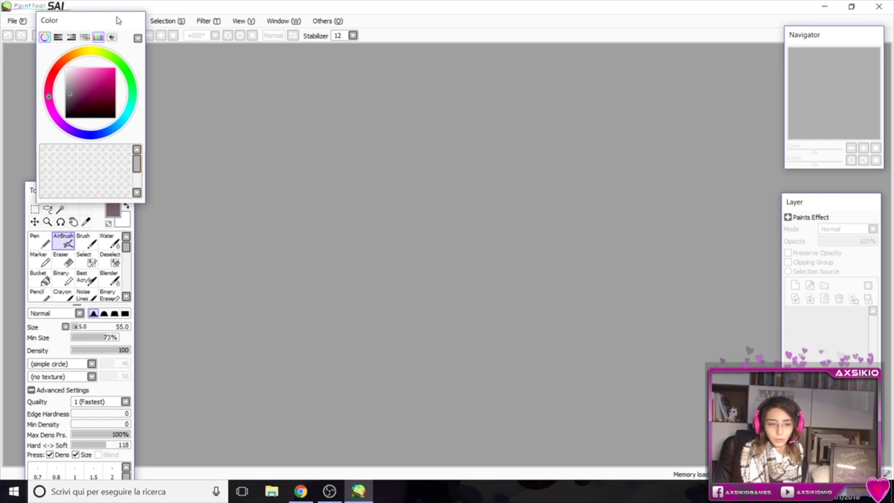
pyautogui.click(112, 37)
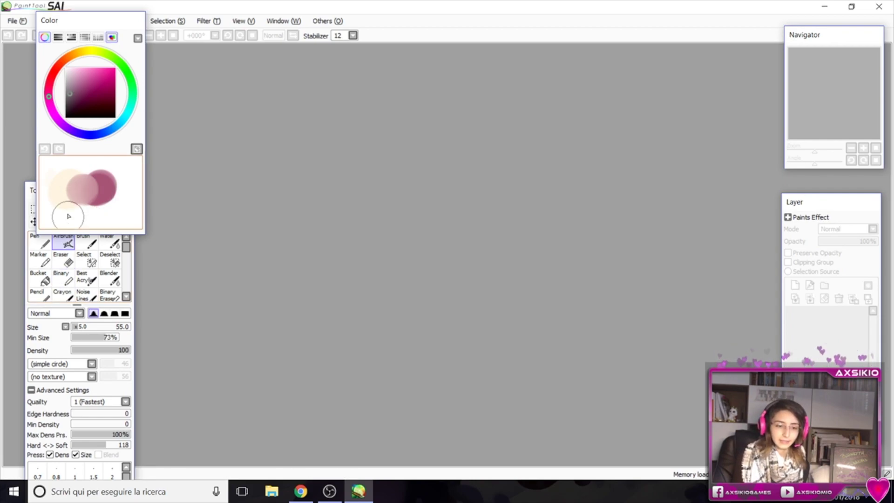
# Step: Erase the scratchpad's old blobs and paint a magenta blob with an overlapping green one using the Pen
pyautogui.click(64, 260)
pyautogui.moveTo(103, 165)
pyautogui.mouseDown()
pyautogui.moveTo(86, 188)
pyautogui.moveTo(96, 167)
pyautogui.moveTo(79, 181)
pyautogui.moveTo(60, 170)
pyautogui.mouseUp()
pyautogui.click(40, 241)
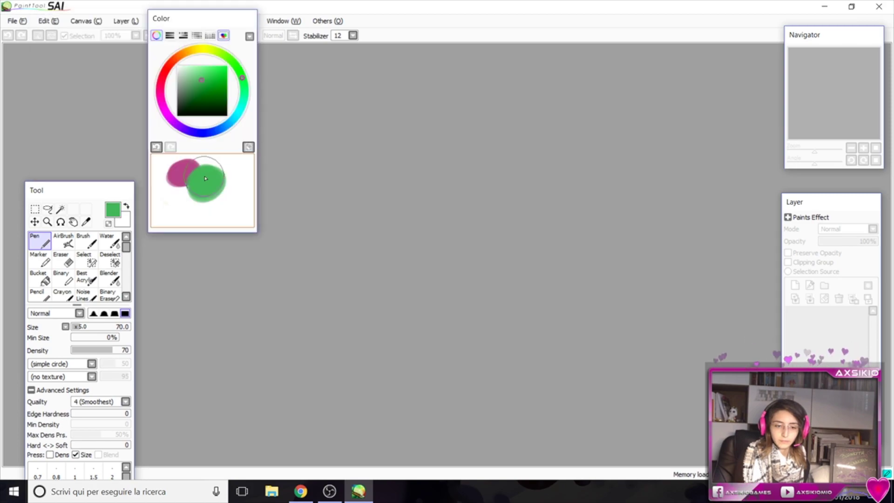
# Step: Blend the edge between the magenta and green scratchpad blobs using the Blender at size 41
pyautogui.click(87, 278)
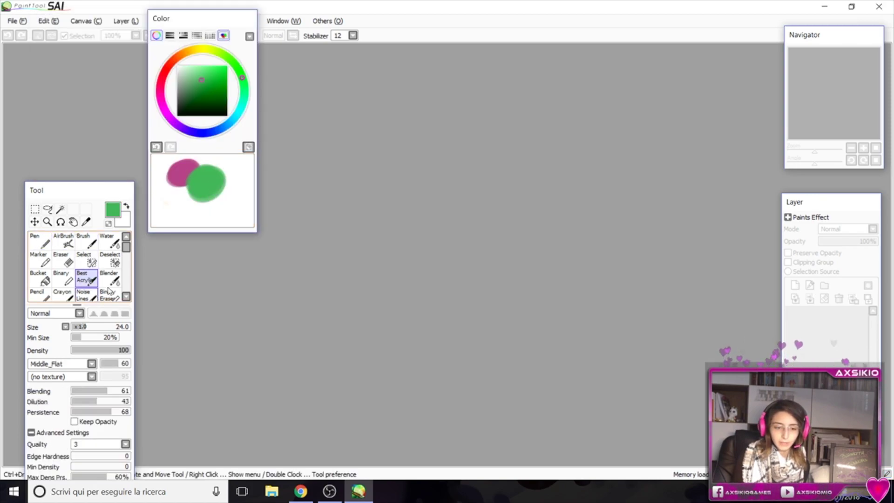
pyautogui.click(110, 278)
pyautogui.moveTo(90, 324); pyautogui.dragTo(80, 326)
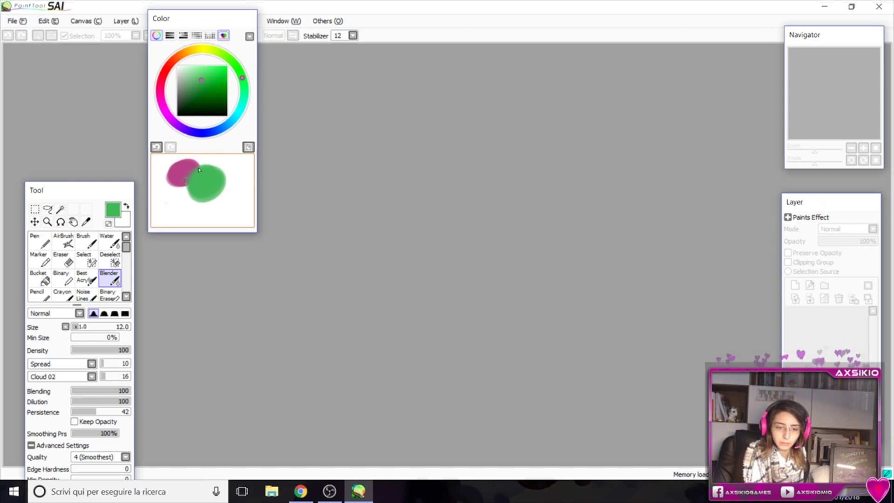
pyautogui.moveTo(80, 327); pyautogui.dragTo(96, 327)
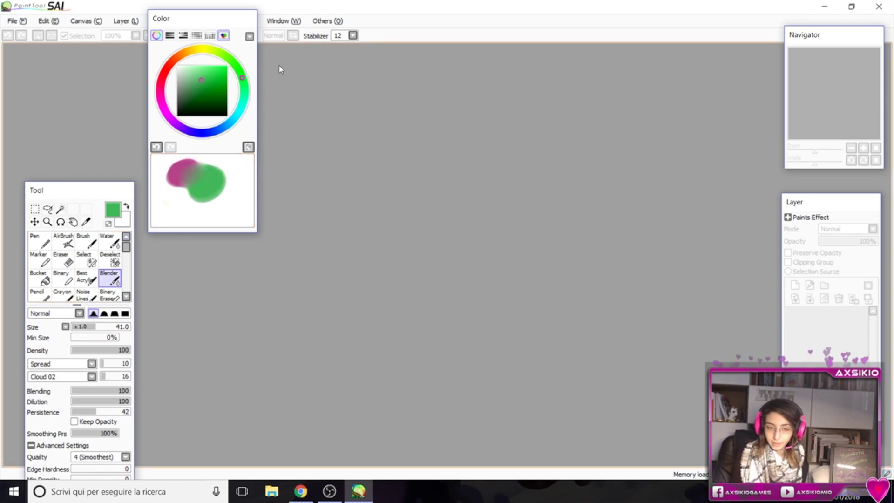
# Step: Hide the scratchpad, return the Color panel beside the Tool panel, and raise the Tool panel until all its settings show
pyautogui.moveTo(229, 19); pyautogui.dragTo(95, 58)
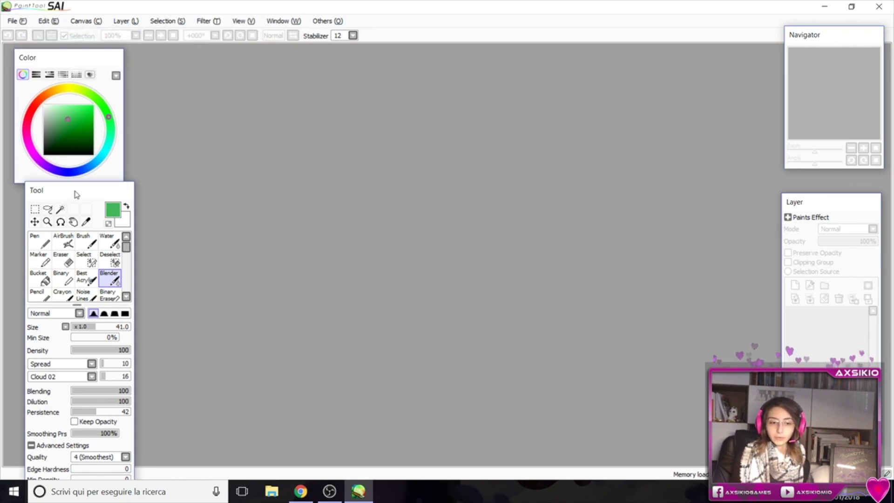
pyautogui.moveTo(77, 195); pyautogui.dragTo(78, 138)
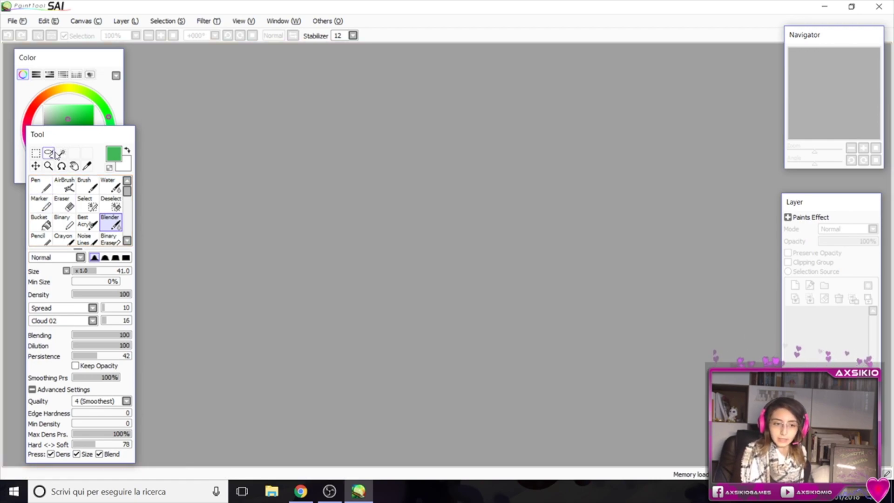
# Step: Try a rectangular selection and overlapping freehand Lasso selections on the new blank canvas
pyautogui.click(35, 153)
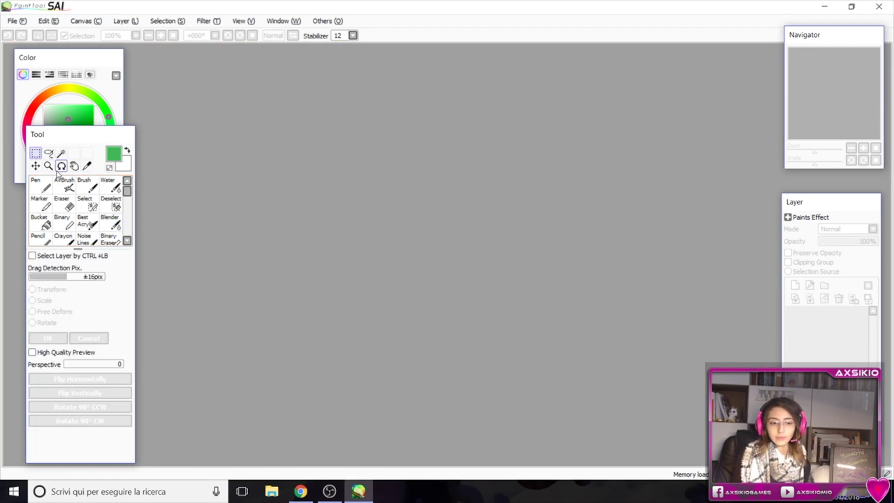
pyautogui.moveTo(339, 128)
pyautogui.mouseDown()
pyautogui.moveTo(483, 274)
pyautogui.moveTo(545, 266)
pyautogui.moveTo(562, 199)
pyautogui.moveTo(431, 212)
pyautogui.moveTo(531, 201)
pyautogui.mouseUp()
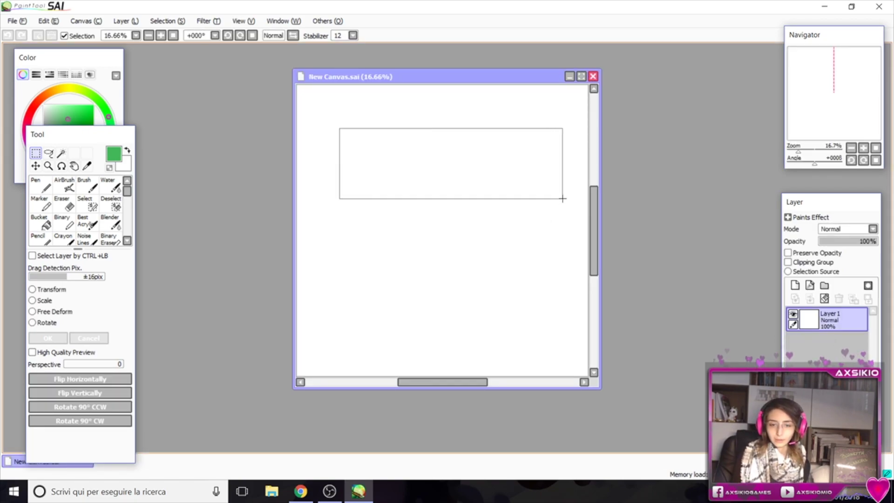
pyautogui.click(48, 153)
pyautogui.moveTo(395, 205)
pyautogui.mouseDown()
pyautogui.moveTo(413, 201)
pyautogui.moveTo(443, 293)
pyautogui.moveTo(465, 205)
pyautogui.mouseUp()
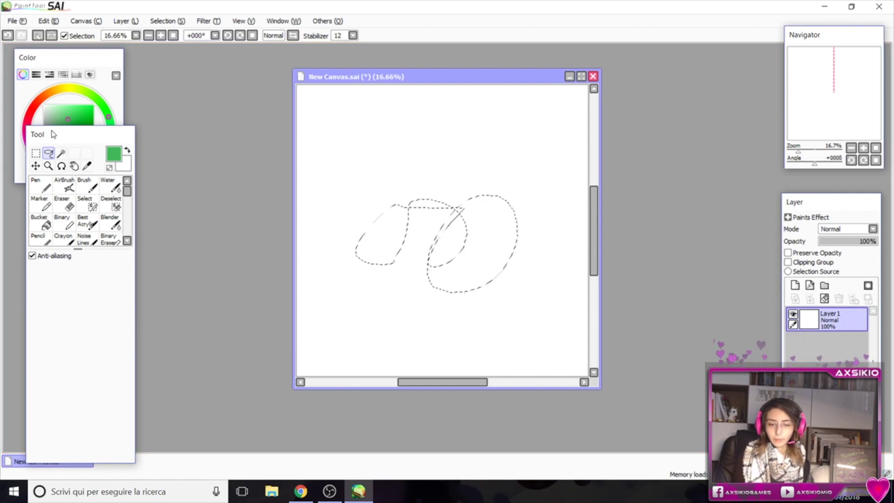
# Step: Clear the lasso selection and activate the Magic Wand
pyautogui.click(49, 21)
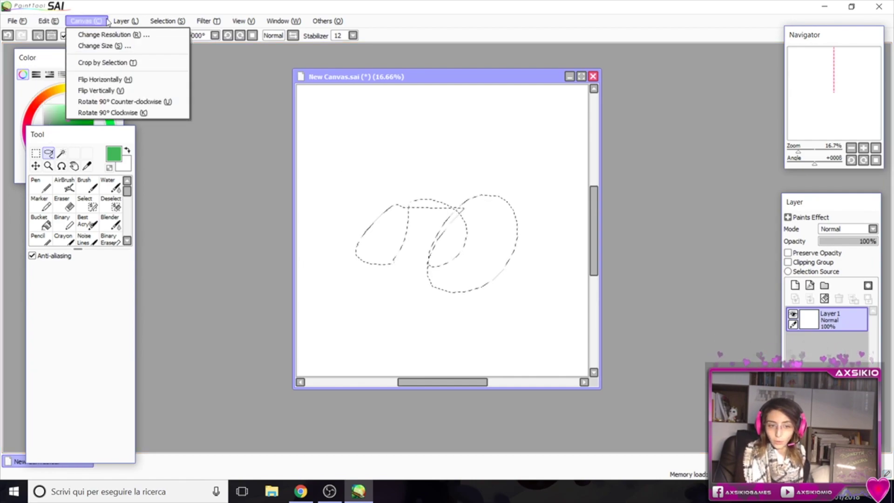
pyautogui.click(169, 37)
pyautogui.press('w')
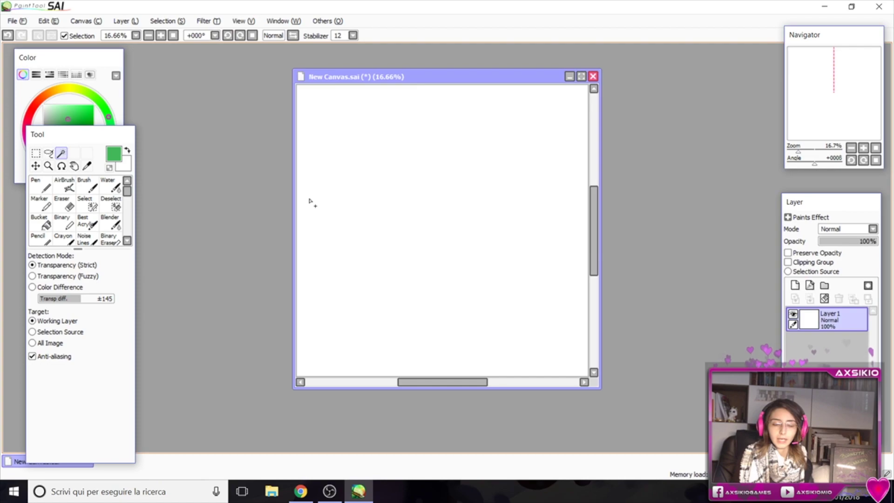
# Step: Draw a black freehand circle outline in the upper middle of the canvas using the Pen at size 70
pyautogui.click(41, 185)
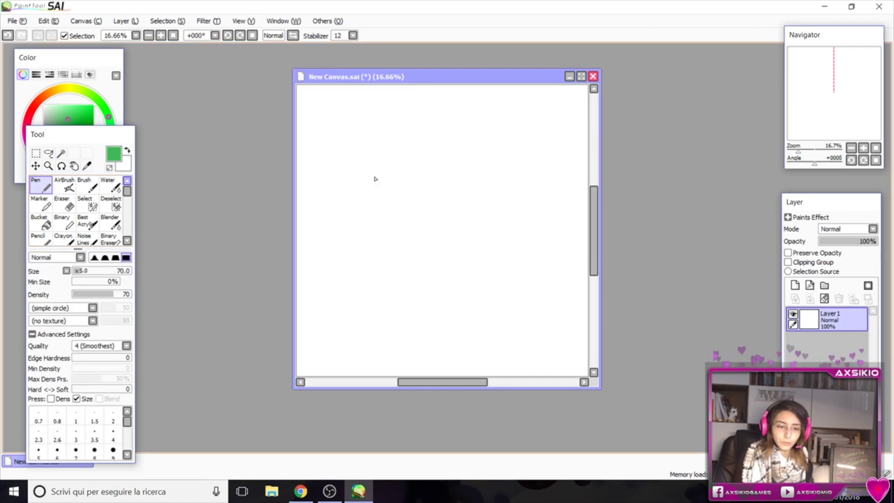
pyautogui.click(97, 55)
pyautogui.click(78, 131)
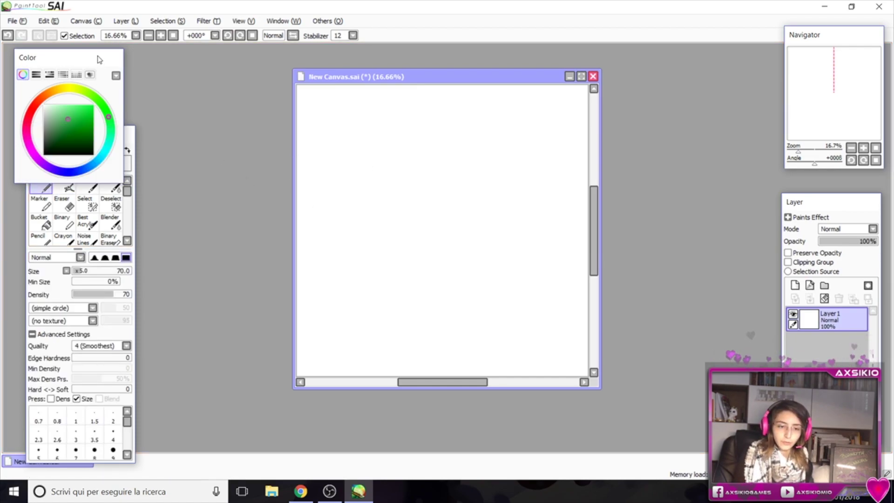
pyautogui.moveTo(449, 165)
pyautogui.mouseDown()
pyautogui.moveTo(423, 159)
pyautogui.moveTo(440, 227)
pyautogui.moveTo(489, 168)
pyautogui.moveTo(440, 142)
pyautogui.moveTo(410, 182)
pyautogui.moveTo(428, 154)
pyautogui.moveTo(423, 148)
pyautogui.moveTo(408, 184)
pyautogui.moveTo(408, 205)
pyautogui.mouseUp()
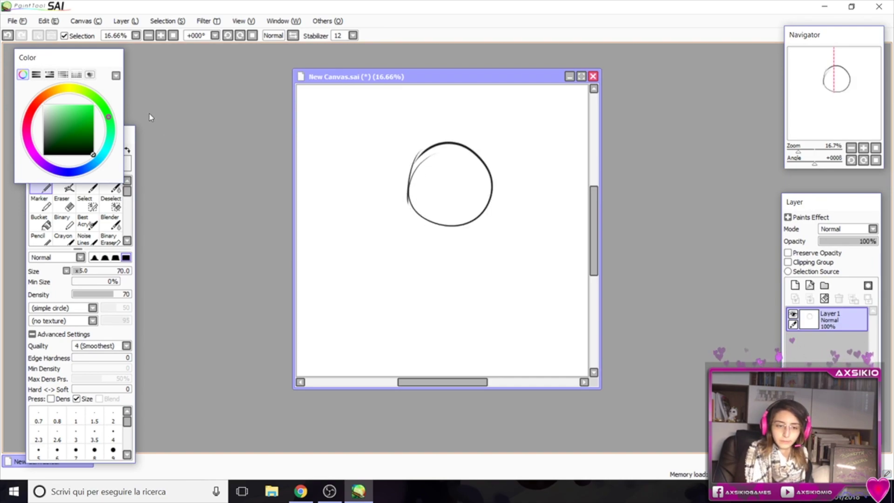
# Step: Select the interior of the drawn circle with the Magic Wand
pyautogui.click(129, 167)
pyautogui.click(61, 153)
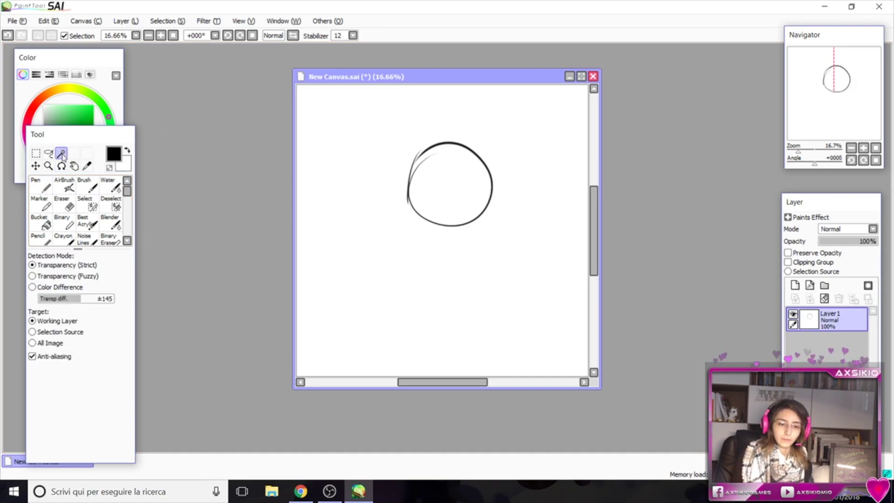
pyautogui.click(465, 177)
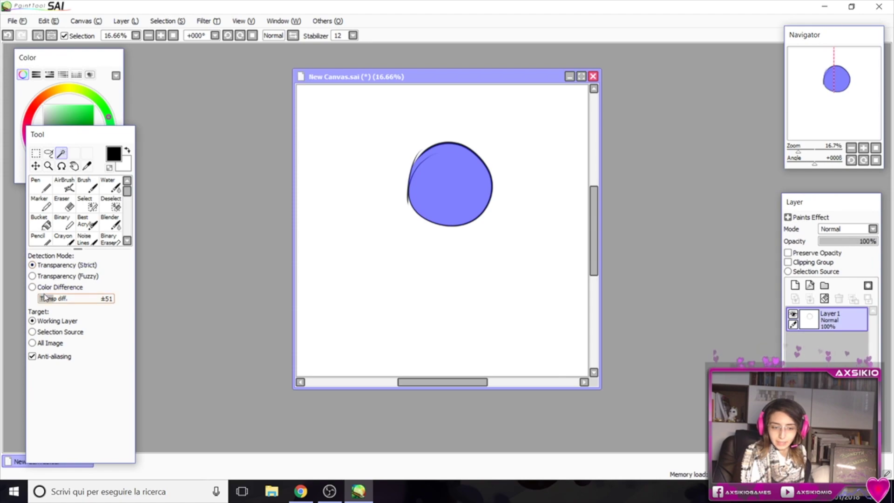
# Step: Try the Color Difference detection mode, return to Transparency (Strict), and set the transparency difference to ±133
pyautogui.click(74, 288)
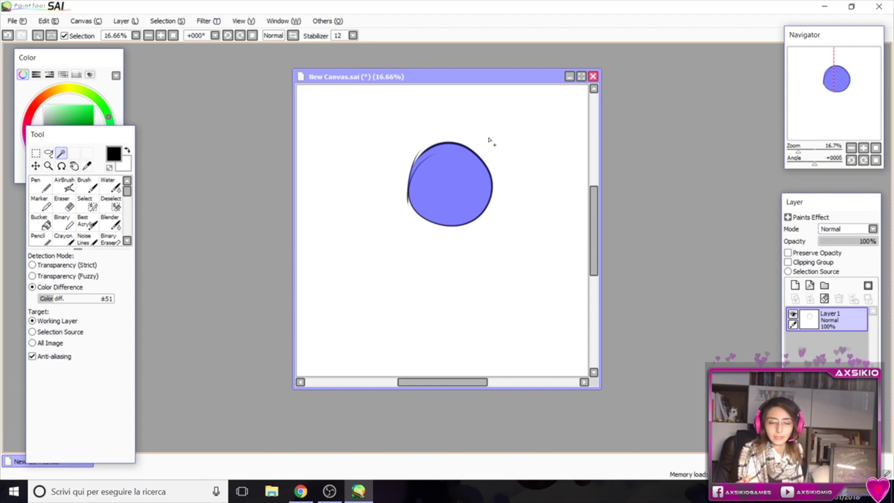
pyautogui.click(79, 266)
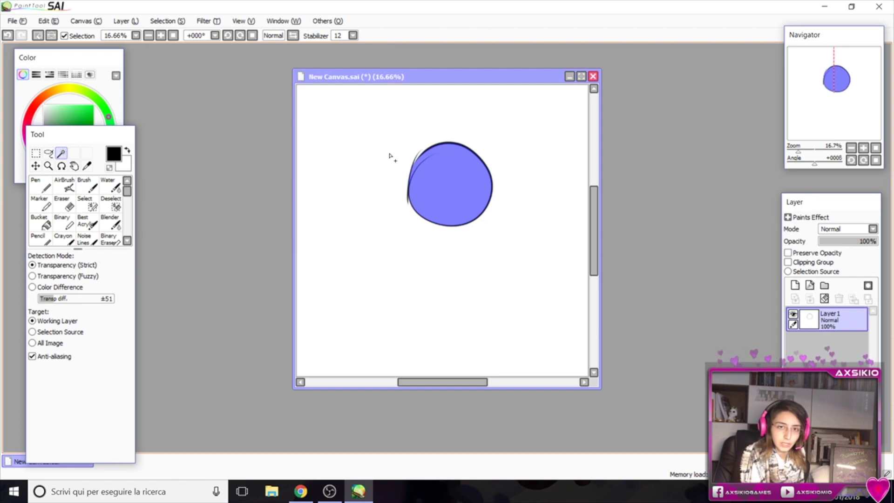
pyautogui.moveTo(65, 299)
pyautogui.mouseDown()
pyautogui.moveTo(57, 302)
pyautogui.moveTo(72, 302)
pyautogui.moveTo(45, 304)
pyautogui.moveTo(81, 302)
pyautogui.moveTo(60, 302)
pyautogui.mouseUp()
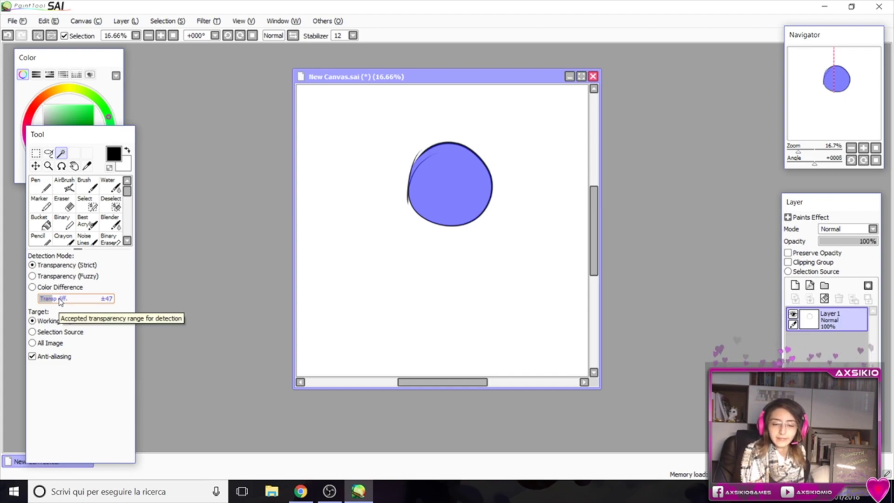
pyautogui.moveTo(61, 302); pyautogui.dragTo(77, 302)
# Step: Undo the circle's selection, try selecting its interior again with the changed tolerance, and undo that selection too
pyautogui.click(8, 35)
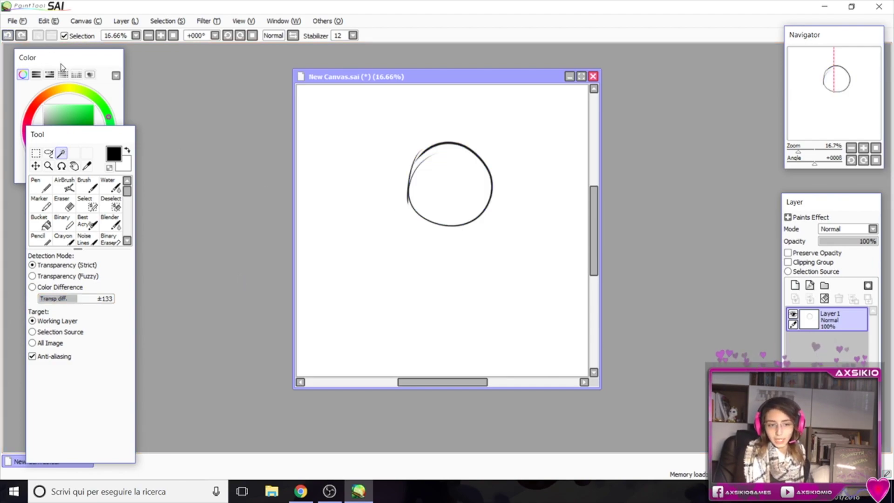
pyautogui.click(479, 200)
pyautogui.click(8, 36)
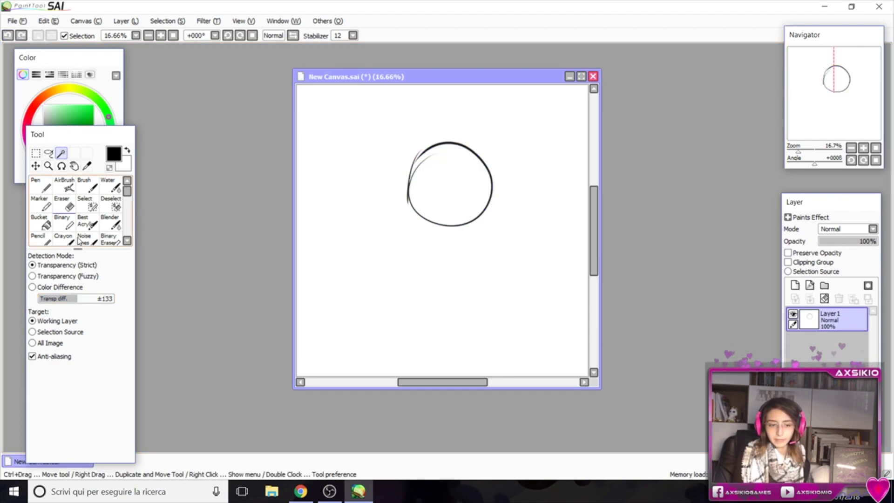
# Step: Try selecting the circle's surroundings with the Magic Wand at a transparency difference of ±179
pyautogui.moveTo(86, 298); pyautogui.dragTo(92, 298)
pyautogui.click(390, 194)
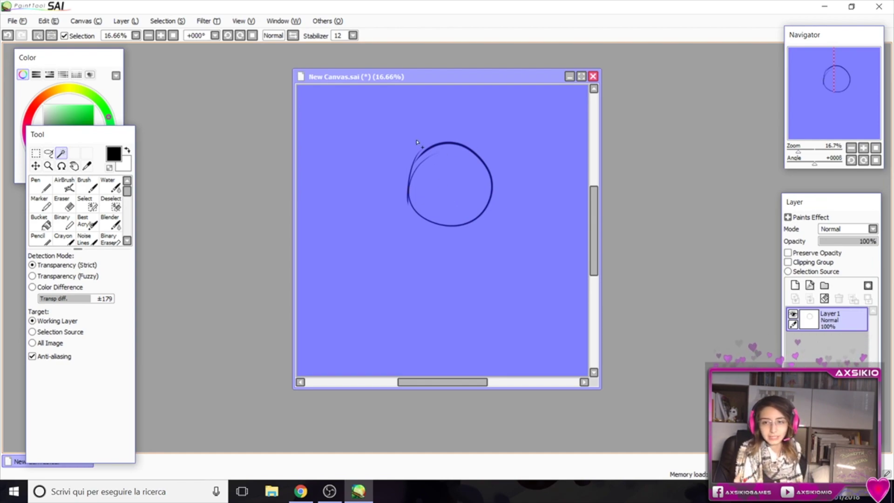
# Step: Undo the oversized selection, set the transparency difference to ±45, and select only the drawn circle's interior with the Magic Wand
pyautogui.click(58, 298)
pyautogui.moveTo(56, 299); pyautogui.dragTo(52, 299)
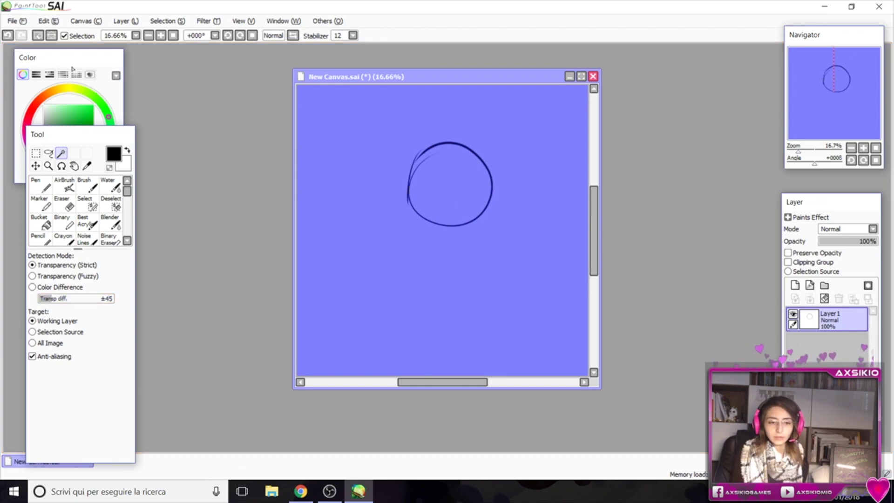
pyautogui.click(8, 35)
pyautogui.click(434, 182)
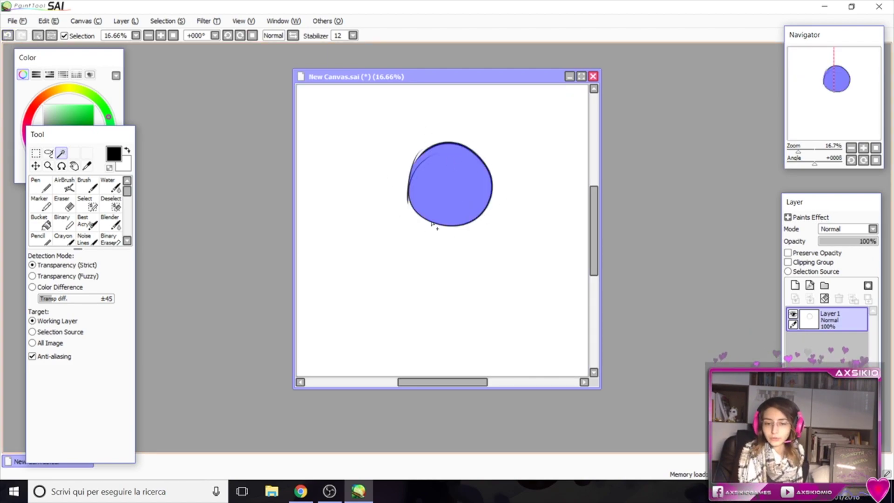
# Step: Add a new layer and fill the circle selection on it with dark green using the Bucket
pyautogui.moveTo(75, 57); pyautogui.dragTo(86, 16)
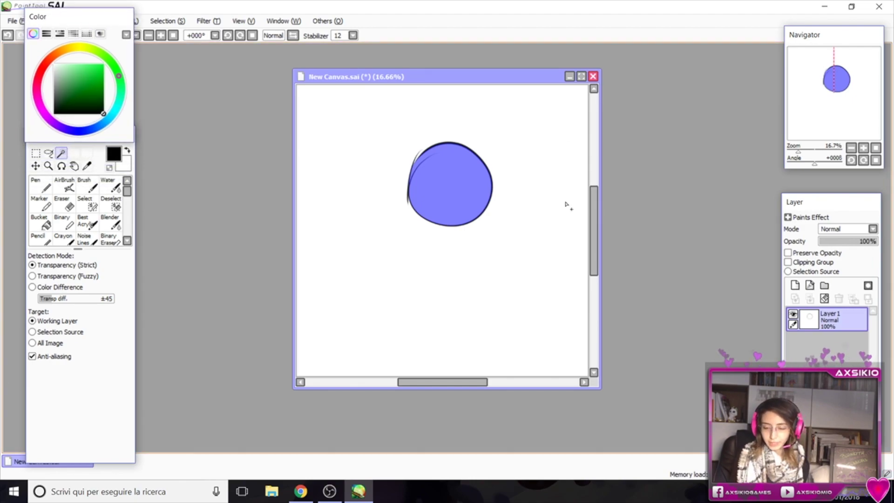
pyautogui.click(41, 222)
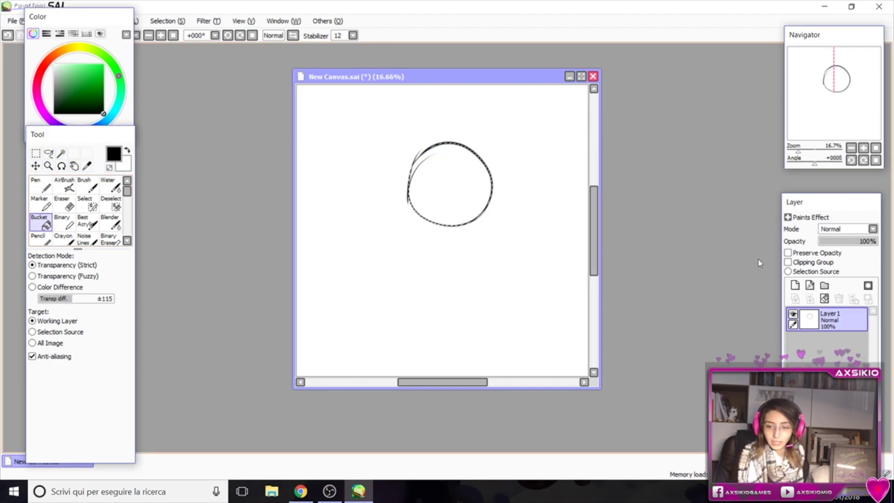
pyautogui.click(794, 285)
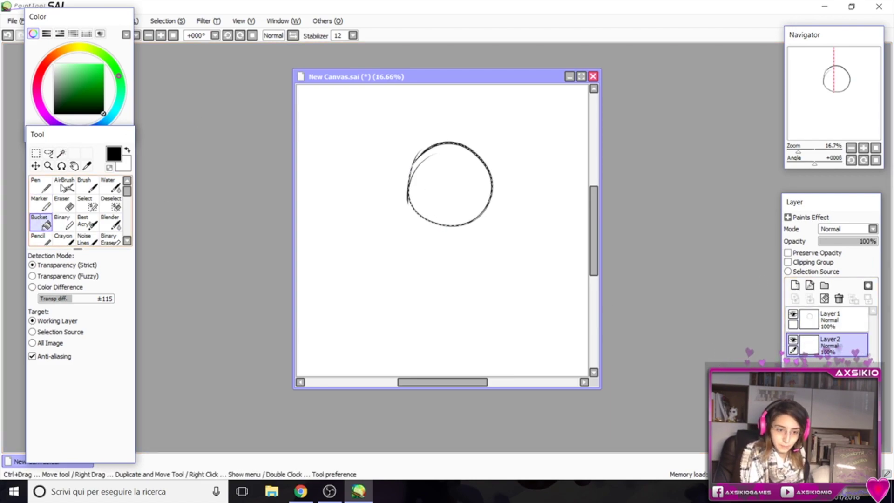
pyautogui.click(104, 84)
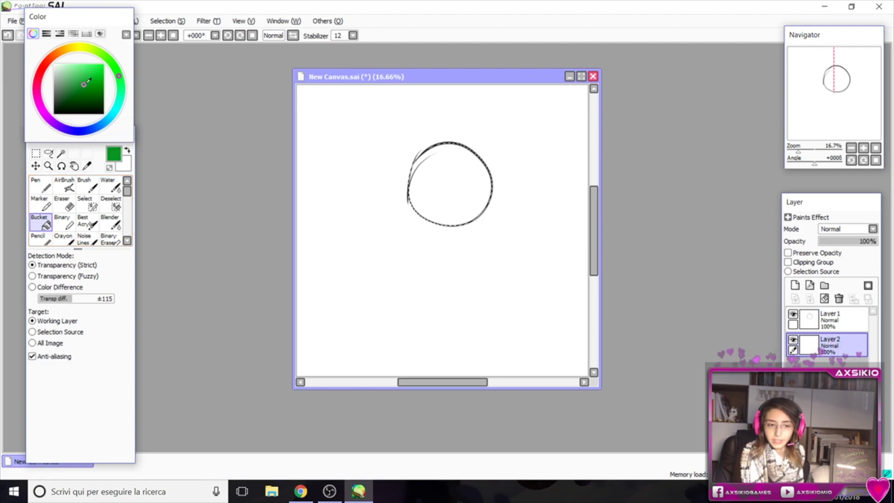
pyautogui.click(397, 202)
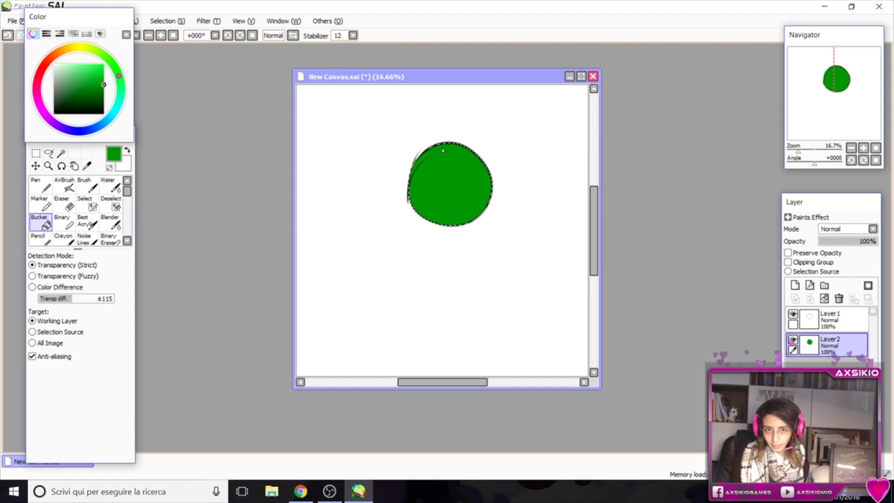
# Step: Paint crossing light green strokes inside the selected circle with the Brush at size 45, and clear the selection
pyautogui.click(87, 184)
pyautogui.click(79, 64)
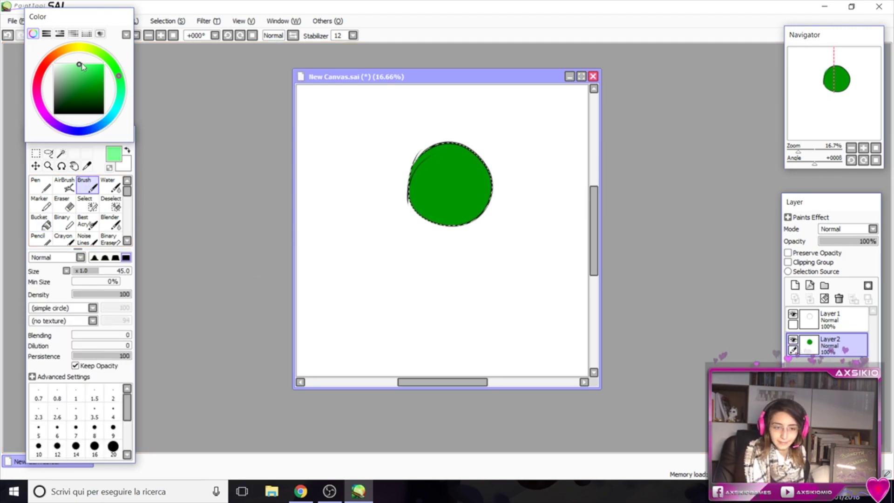
pyautogui.moveTo(438, 147)
pyautogui.mouseDown()
pyautogui.moveTo(437, 175)
pyautogui.moveTo(443, 134)
pyautogui.moveTo(445, 236)
pyautogui.moveTo(378, 193)
pyautogui.moveTo(491, 179)
pyautogui.mouseUp()
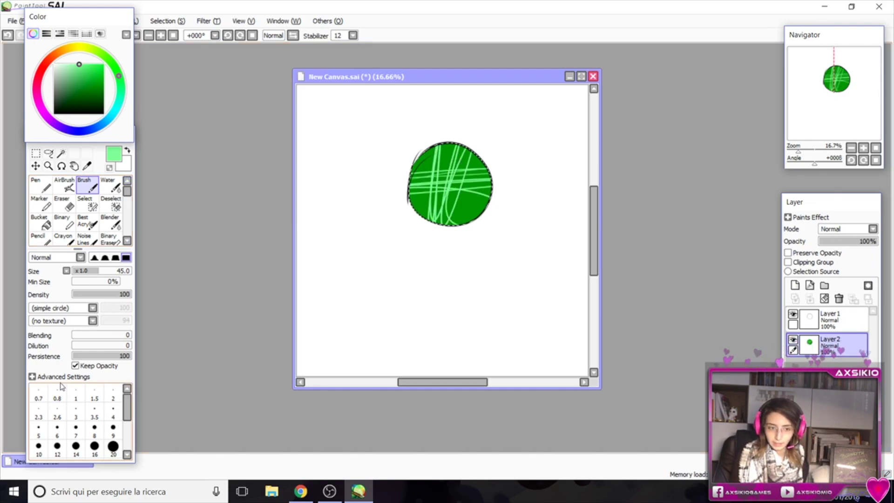
pyautogui.click(168, 21)
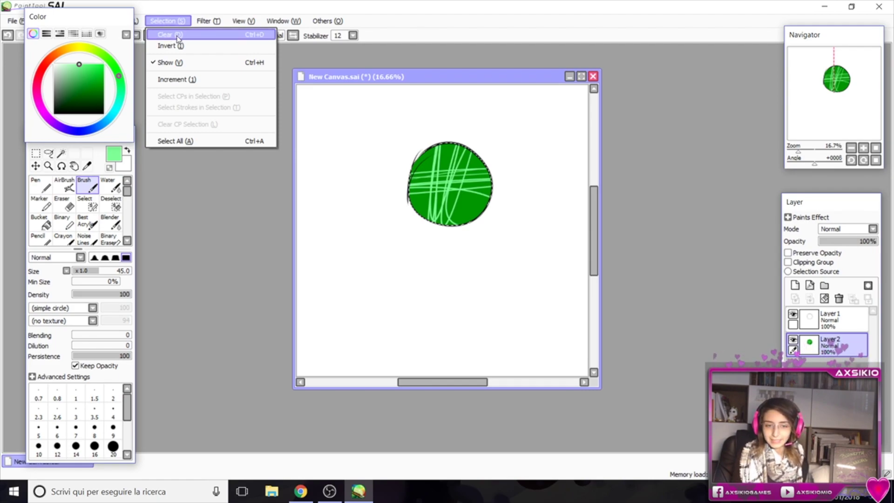
pyautogui.click(177, 37)
# Step: Erase a diagonal piece from the green circle's upper-left edge and delete the outline layer, Layer1
pyautogui.press('e')
pyautogui.moveTo(412, 168); pyautogui.dragTo(454, 146)
pyautogui.click(839, 298)
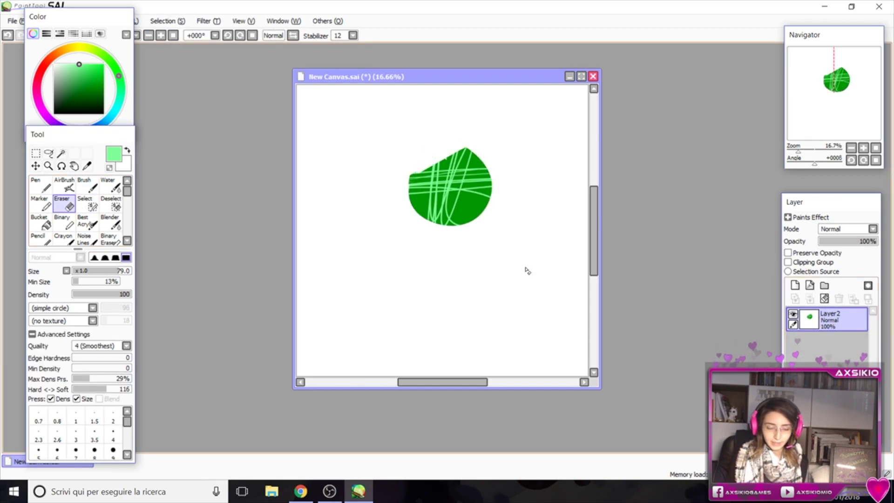
# Step: Move the green shape slightly left and down on the canvas with the Move tool
pyautogui.moveTo(74, 140); pyautogui.dragTo(71, 142)
pyautogui.click(32, 168)
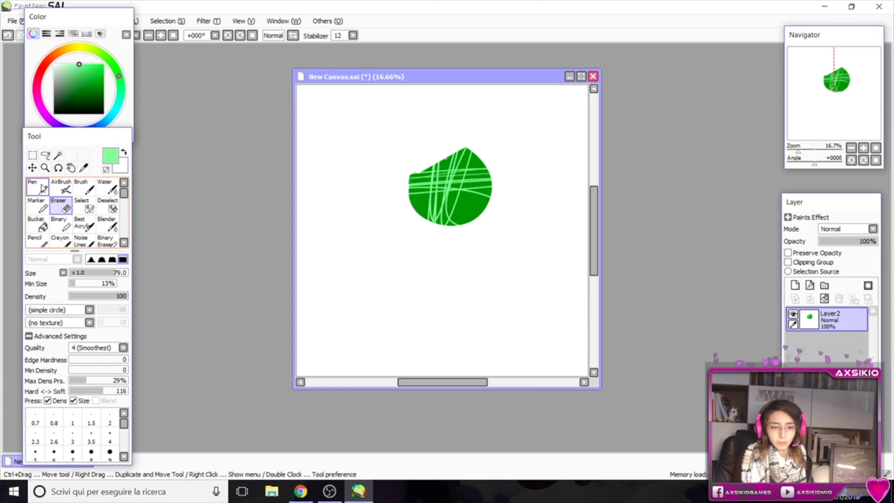
pyautogui.moveTo(446, 191)
pyautogui.mouseDown()
pyautogui.moveTo(428, 246)
pyautogui.moveTo(450, 264)
pyautogui.moveTo(382, 248)
pyautogui.moveTo(430, 189)
pyautogui.mouseUp()
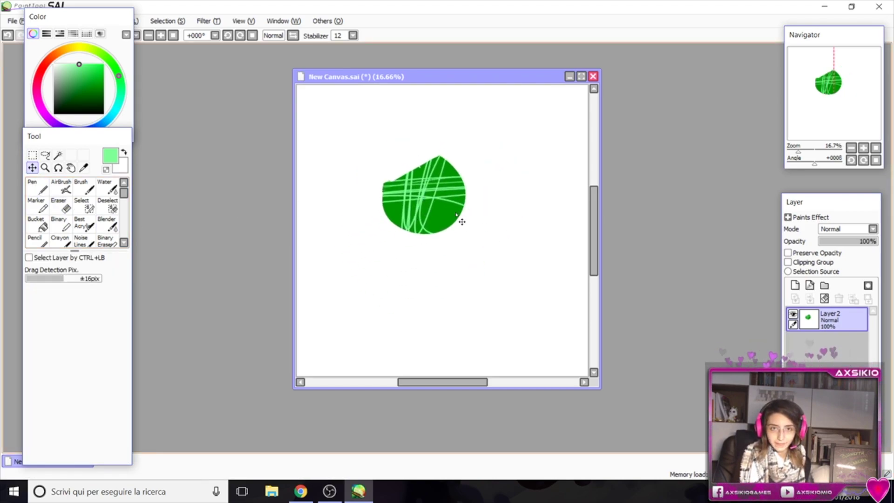
# Step: Activate the Zoom tool and check the option that shows or hides the Navigator panel
pyautogui.click(45, 167)
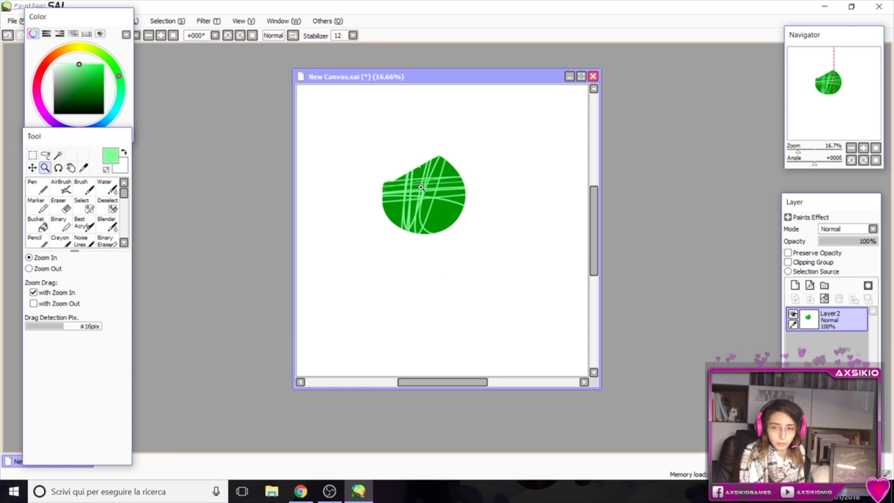
pyautogui.moveTo(837, 38); pyautogui.dragTo(829, 38)
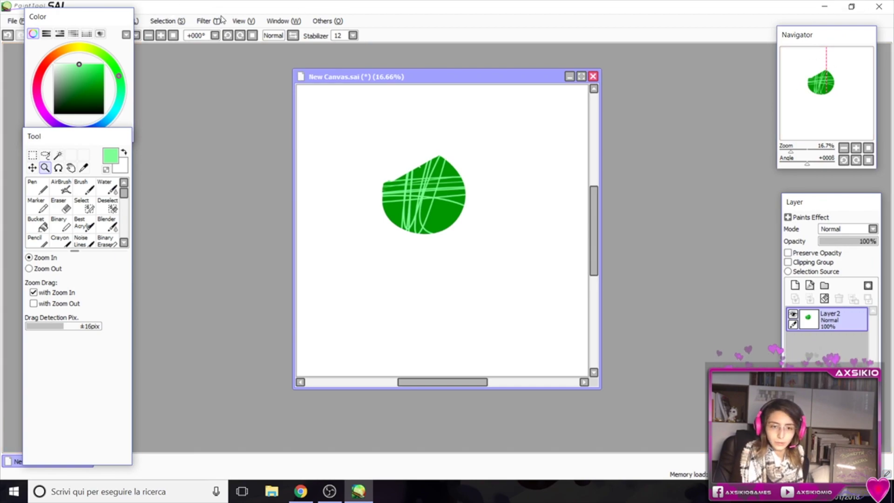
pyautogui.click(275, 20)
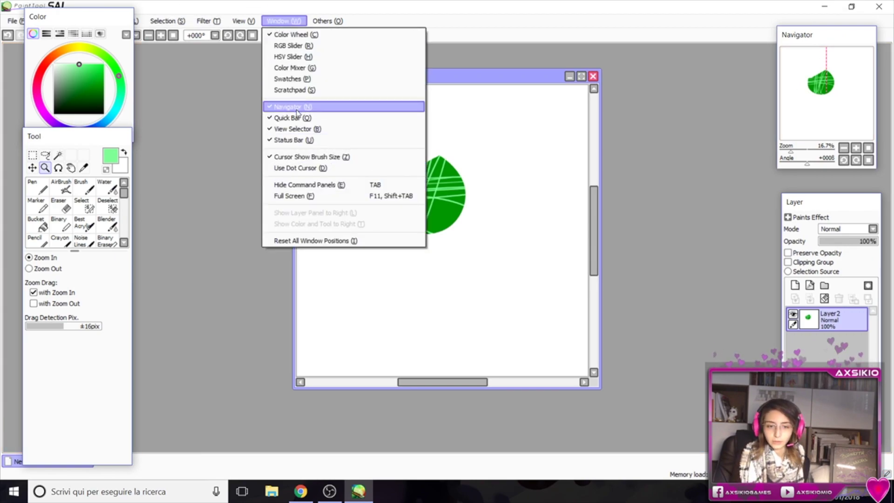
pyautogui.click(283, 22)
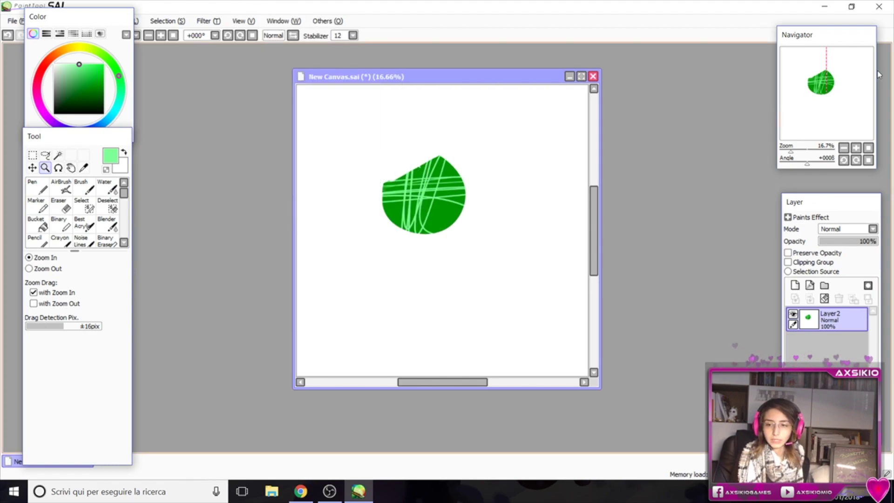
# Step: Use the Navigator to zoom the canvas view to about 28.9% and rotate it to about -2°
pyautogui.moveTo(847, 43); pyautogui.dragTo(722, 82)
pyautogui.moveTo(671, 190); pyautogui.dragTo(682, 208)
pyautogui.moveTo(709, 76); pyautogui.dragTo(831, 47)
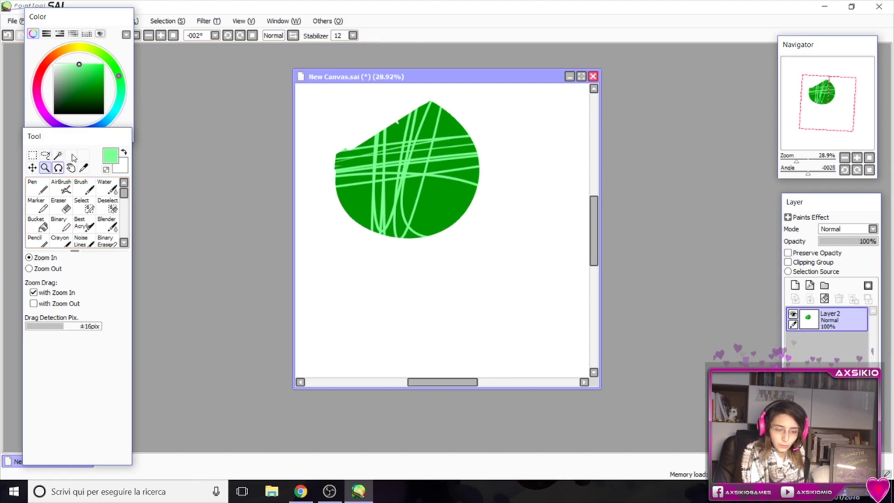
# Step: Rotate the canvas view to about +7° with the Rotate tool and pan it with the Hand tool
pyautogui.click(57, 167)
pyautogui.moveTo(412, 181); pyautogui.dragTo(411, 184)
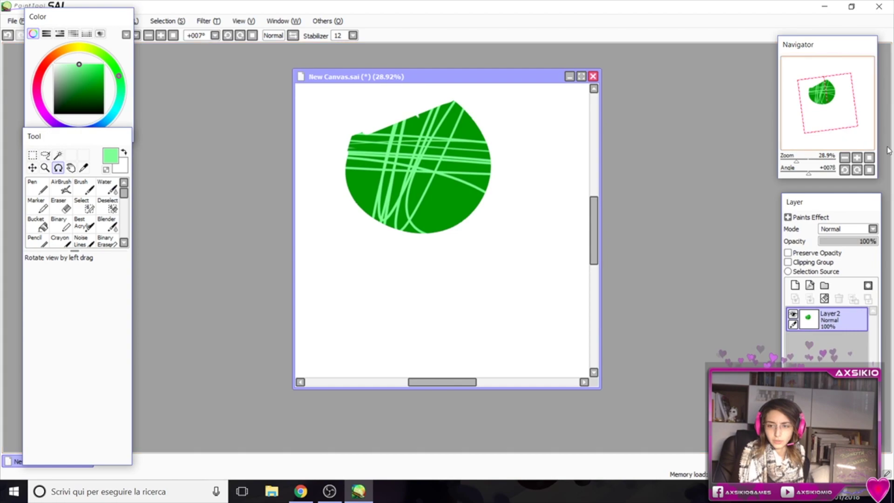
pyautogui.click(71, 168)
pyautogui.moveTo(449, 163)
pyautogui.mouseDown()
pyautogui.moveTo(457, 229)
pyautogui.moveTo(430, 165)
pyautogui.mouseUp()
# Step: Zoom the view out to 16.7%, reset its rotation to 0°, and reposition the visible area through the Navigator
pyautogui.click(845, 158)
pyautogui.click(845, 158)
pyautogui.press('alt')
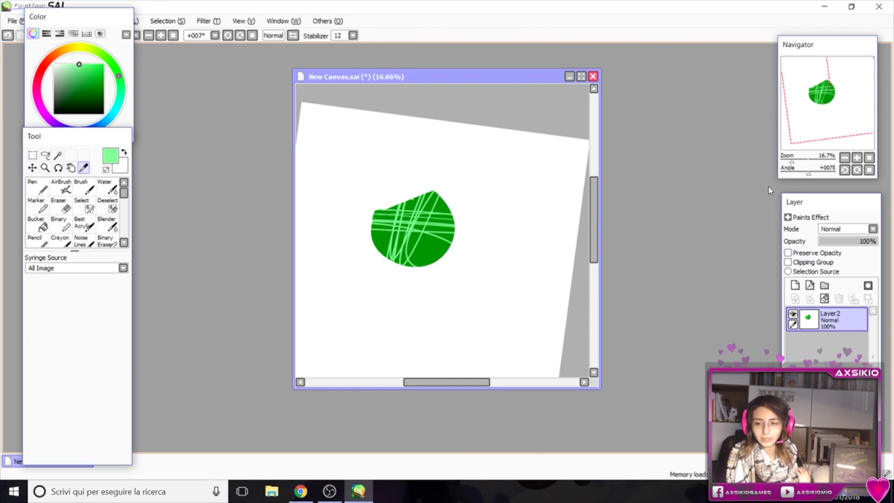
pyautogui.click(844, 169)
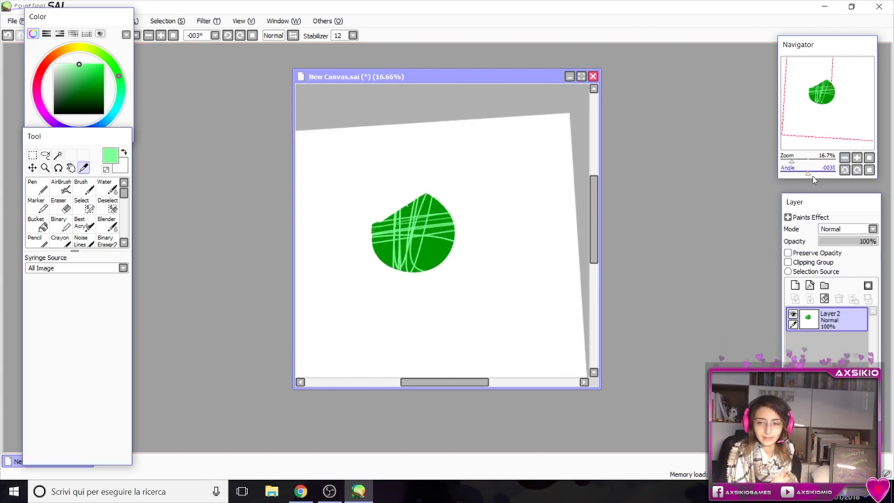
pyautogui.moveTo(808, 173); pyautogui.dragTo(809, 176)
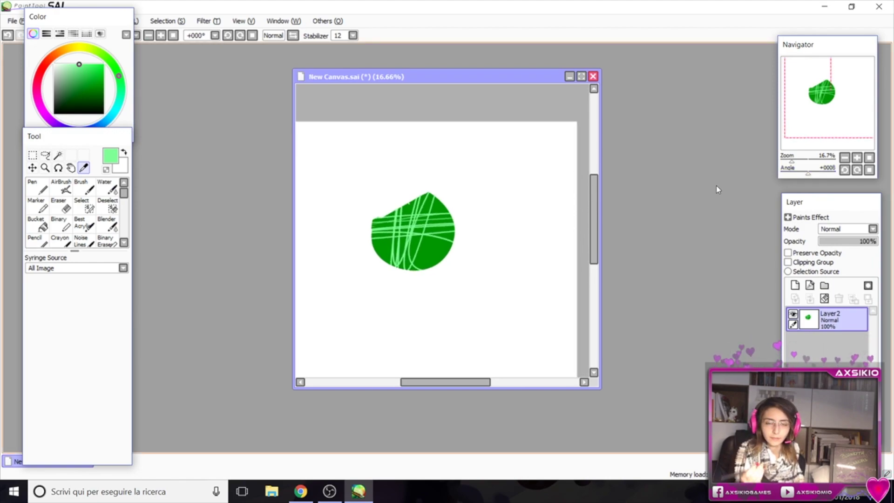
pyautogui.moveTo(813, 125); pyautogui.dragTo(790, 140)
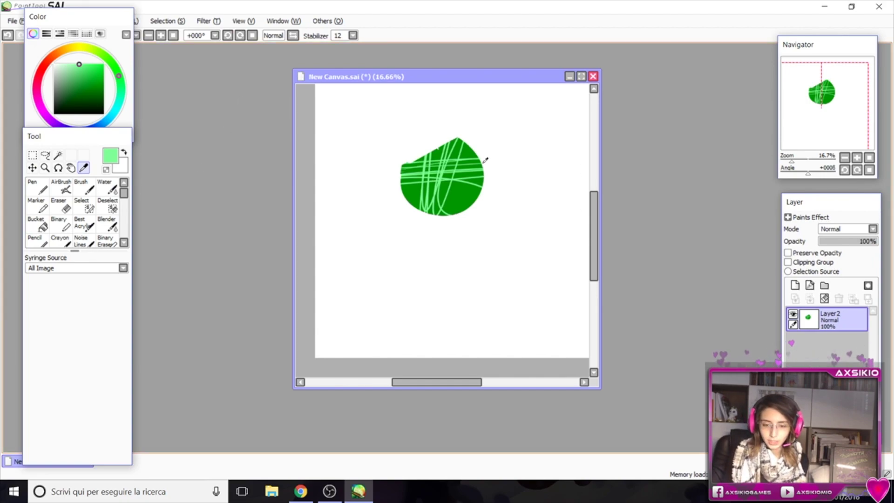
# Step: Pick the shape's dark green with the Color Picker and look through the list of brushes
pyautogui.click(477, 199)
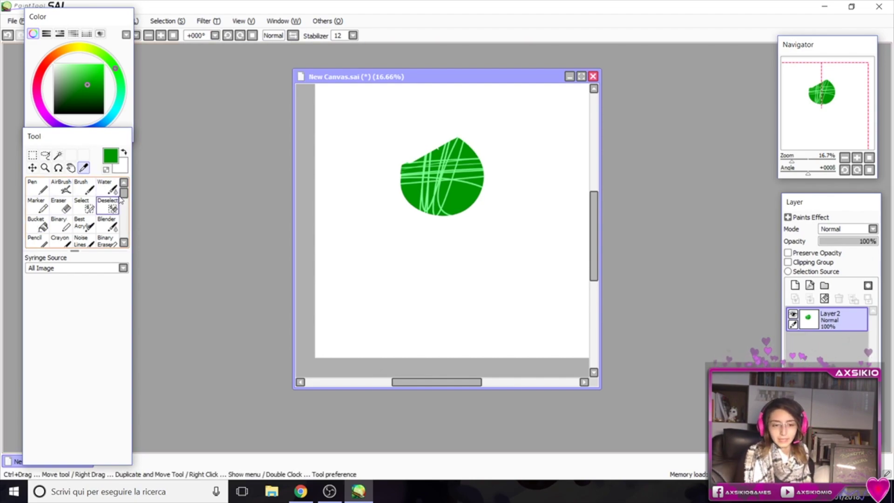
pyautogui.scroll(-3, 126, 201)
pyautogui.scroll(3, 126, 203)
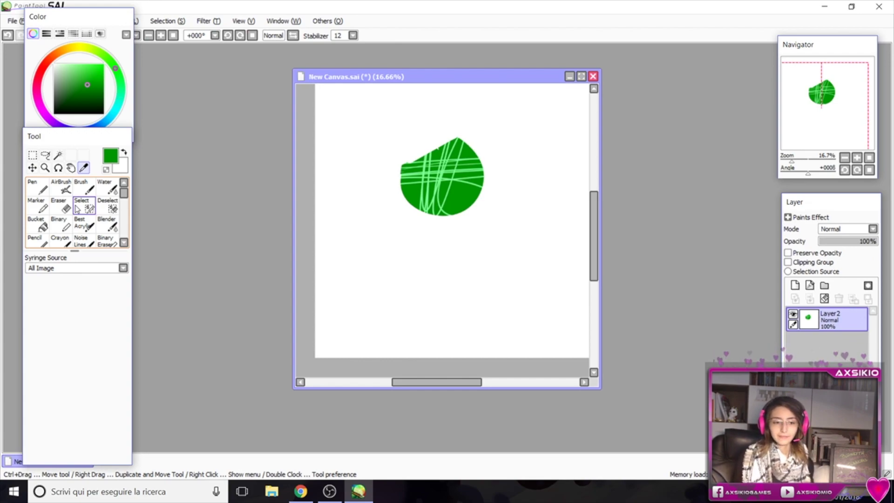
pyautogui.click(36, 192)
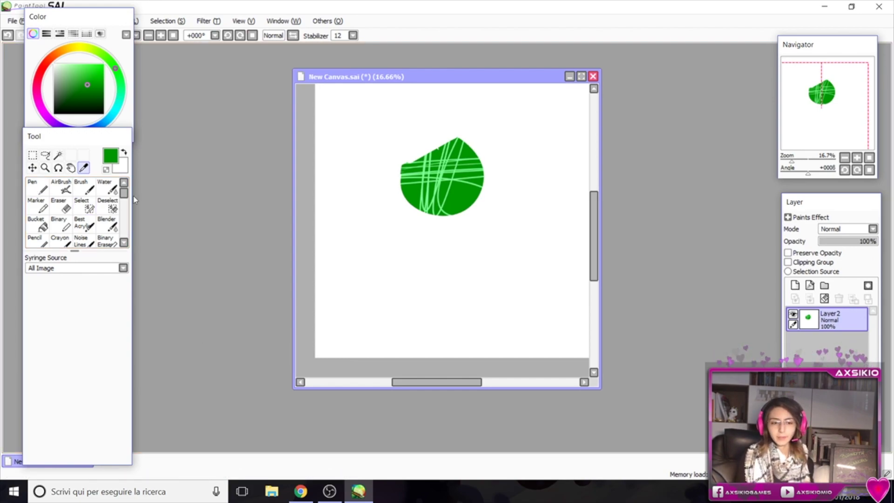
# Step: Arrange the Color and Tool panels one below the other so that they no longer overlap
pyautogui.moveTo(78, 20); pyautogui.dragTo(75, 58)
pyautogui.click(78, 311)
pyautogui.moveTo(79, 139); pyautogui.dragTo(82, 190)
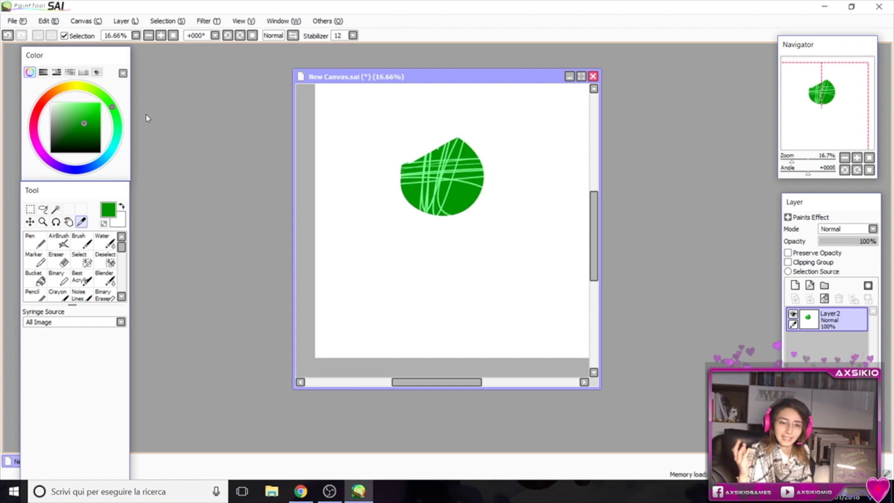
# Step: Draw thin black test strokes below and to the right of the green shape with the Pen at size 20
pyautogui.click(35, 240)
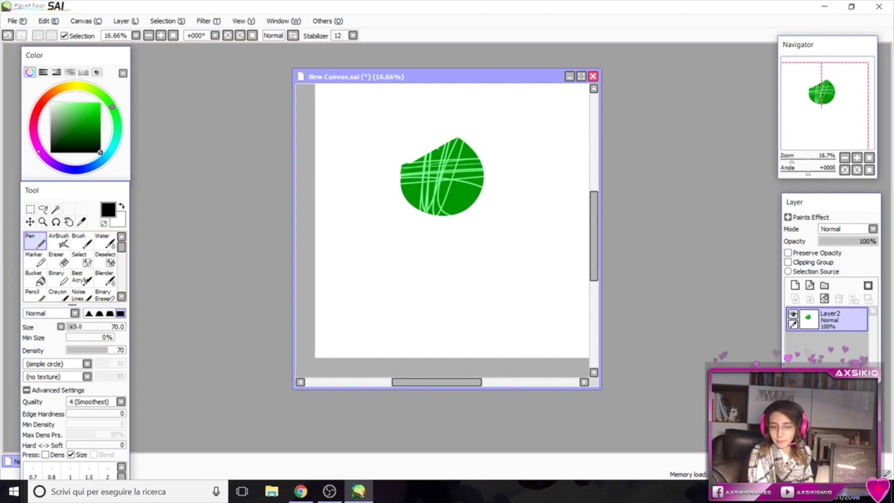
pyautogui.press('[')
pyautogui.press('[')
pyautogui.press('[')
pyautogui.press('[')
pyautogui.press('[')
pyautogui.press('[')
pyautogui.press('[')
pyautogui.press('[')
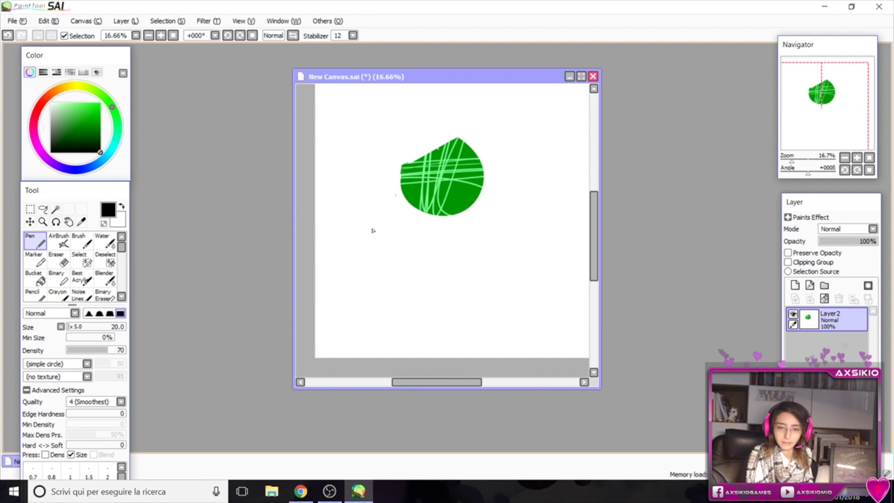
pyautogui.moveTo(357, 236); pyautogui.dragTo(442, 259)
pyautogui.moveTo(350, 256); pyautogui.dragTo(449, 269)
pyautogui.moveTo(381, 296)
pyautogui.mouseDown()
pyautogui.moveTo(445, 283)
pyautogui.moveTo(466, 263)
pyautogui.mouseUp()
pyautogui.moveTo(526, 173); pyautogui.dragTo(506, 293)
# Step: Add thicker straight and curved test strokes around the canvas's lower right with the Pen at size 100
pyautogui.press(']')
pyautogui.press(']')
pyautogui.press(']')
pyautogui.press(']')
pyautogui.press(']')
pyautogui.press(']')
pyautogui.press(']')
pyautogui.press(']')
pyautogui.press(']')
pyautogui.moveTo(550, 169); pyautogui.dragTo(527, 273)
pyautogui.moveTo(539, 142); pyautogui.dragTo(510, 282)
pyautogui.moveTo(468, 240); pyautogui.dragTo(543, 265)
pyautogui.moveTo(506, 189); pyautogui.dragTo(484, 311)
pyautogui.moveTo(418, 294); pyautogui.dragTo(484, 297)
# Step: Sketch a face with eyes, a mouth and a rounded head outline in the canvas's upper-left corner
pyautogui.moveTo(343, 138)
pyautogui.mouseDown()
pyautogui.moveTo(362, 147)
pyautogui.moveTo(328, 139)
pyautogui.moveTo(345, 172)
pyautogui.moveTo(365, 159)
pyautogui.moveTo(354, 170)
pyautogui.mouseUp()
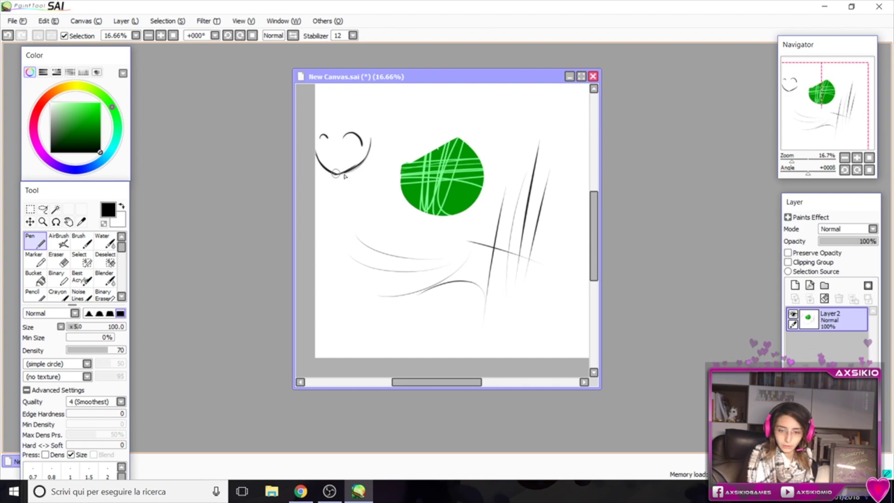
pyautogui.moveTo(315, 147); pyautogui.dragTo(327, 174)
pyautogui.moveTo(316, 131)
pyautogui.mouseDown()
pyautogui.moveTo(332, 100)
pyautogui.moveTo(316, 137)
pyautogui.moveTo(325, 107)
pyautogui.moveTo(347, 98)
pyautogui.moveTo(346, 108)
pyautogui.moveTo(364, 113)
pyautogui.moveTo(365, 121)
pyautogui.moveTo(359, 106)
pyautogui.moveTo(373, 146)
pyautogui.mouseUp()
pyautogui.moveTo(341, 97)
pyautogui.mouseDown()
pyautogui.moveTo(324, 117)
pyautogui.moveTo(343, 99)
pyautogui.moveTo(358, 144)
pyautogui.mouseUp()
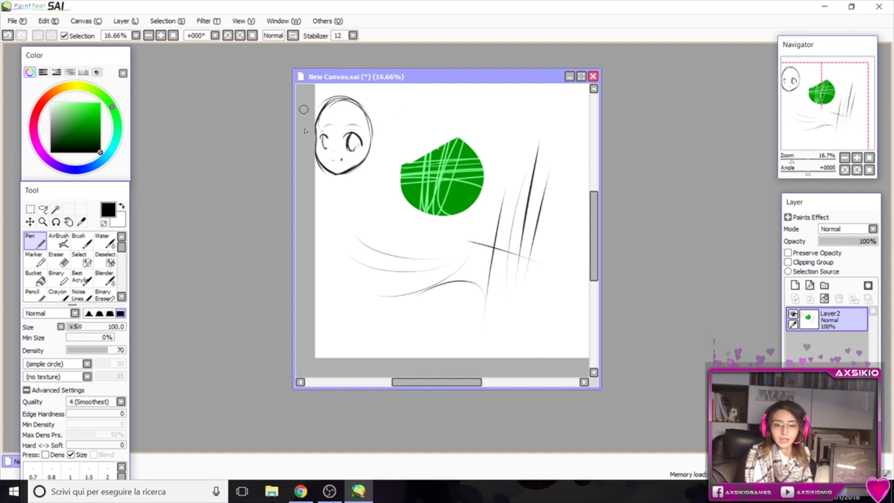
pyautogui.moveTo(330, 104)
pyautogui.mouseDown()
pyautogui.moveTo(368, 105)
pyautogui.moveTo(346, 99)
pyautogui.moveTo(378, 135)
pyautogui.moveTo(369, 151)
pyautogui.moveTo(369, 120)
pyautogui.mouseUp()
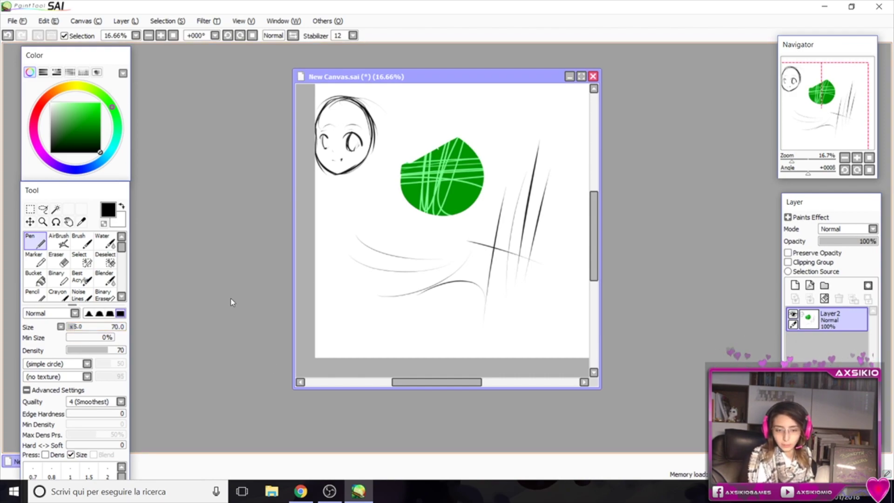
# Step: Draw a straight line, a small squiggle and an open curve below the face with the Pen at size 70
pyautogui.moveTo(366, 185); pyautogui.dragTo(370, 235)
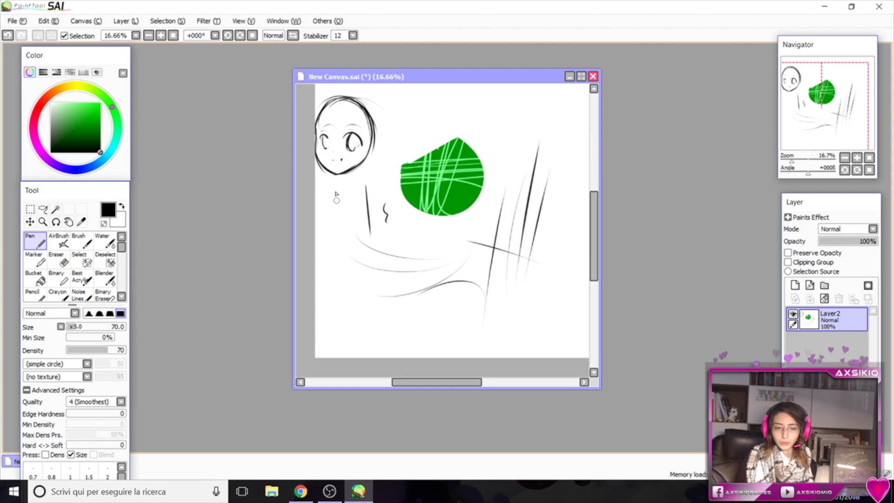
pyautogui.moveTo(333, 189); pyautogui.dragTo(344, 226)
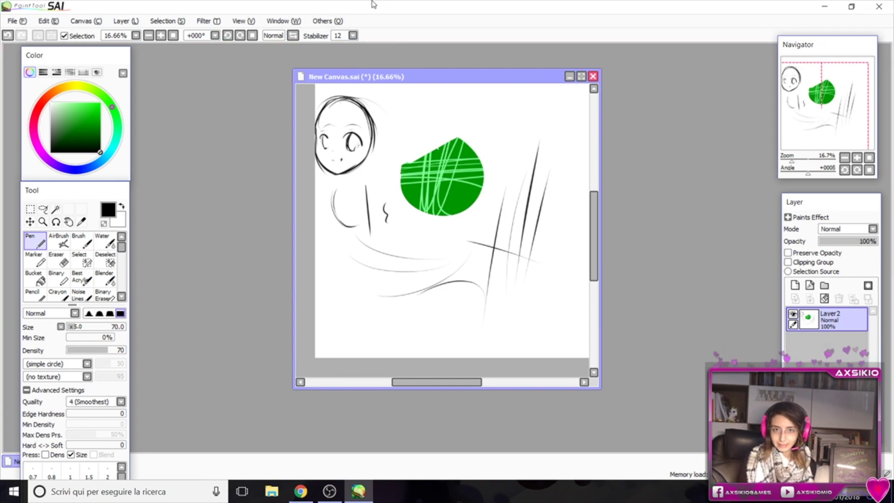
# Step: Set the stabilizer to S-6 and draw two short test arcs below the squiggle with the Pen at sizes 140 and 80
pyautogui.click(353, 35)
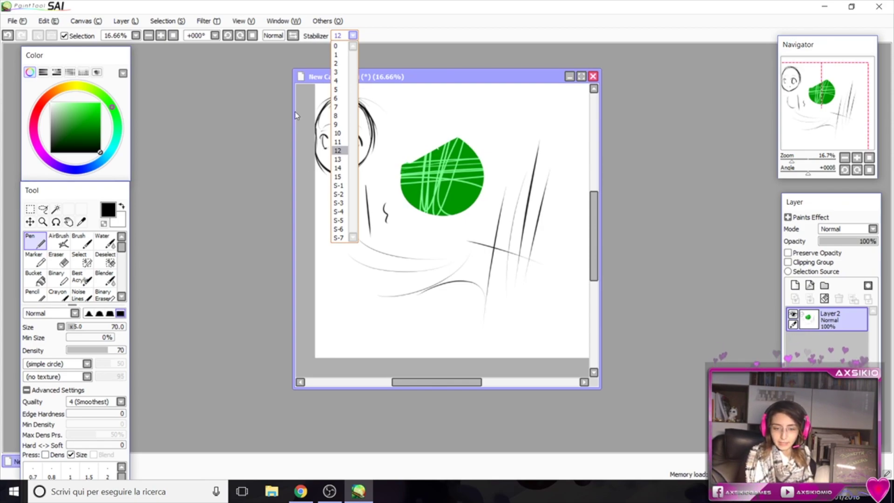
pyautogui.click(338, 229)
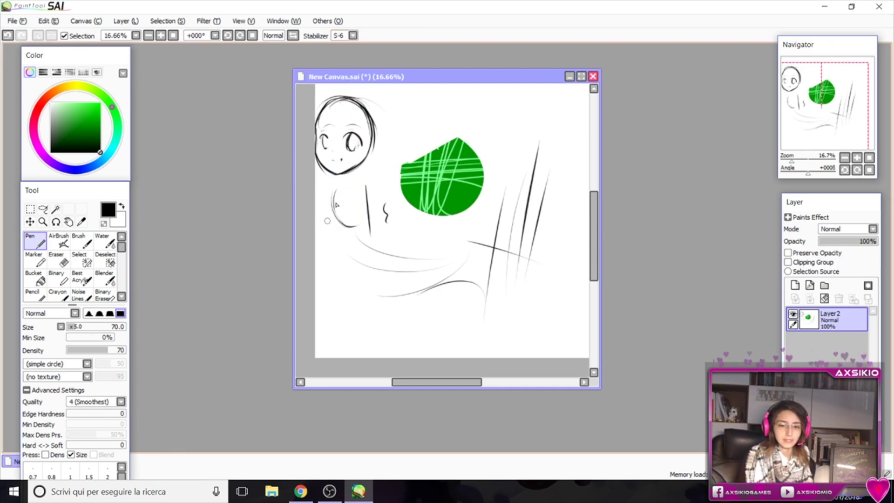
pyautogui.moveTo(75, 327); pyautogui.dragTo(84, 326)
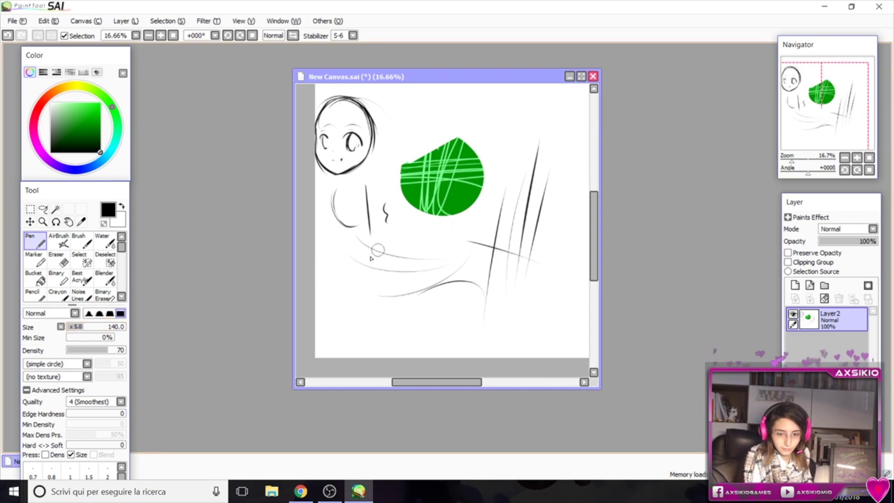
pyautogui.moveTo(395, 245); pyautogui.dragTo(420, 256)
pyautogui.click(78, 328)
pyautogui.moveTo(78, 327); pyautogui.dragTo(75, 327)
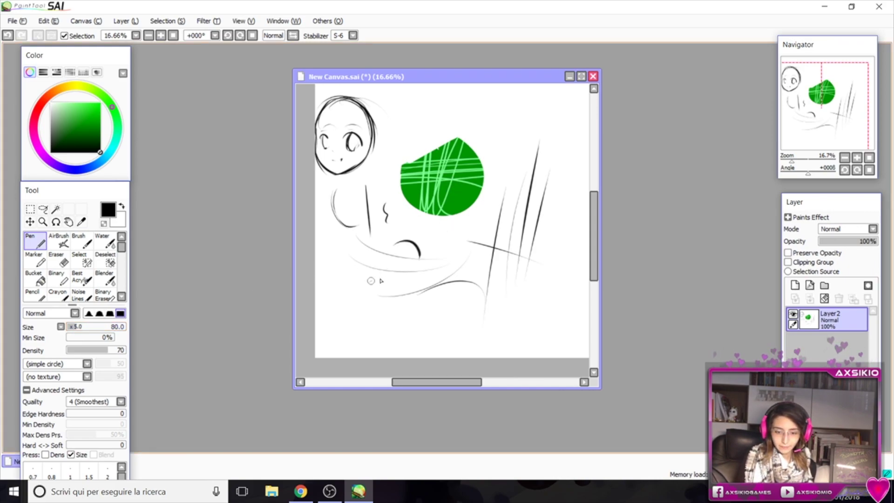
pyautogui.moveTo(386, 287); pyautogui.dragTo(386, 298)
# Step: Draw a slanted line on each side of the straight line below the face with the Pen at size 80
pyautogui.click(856, 158)
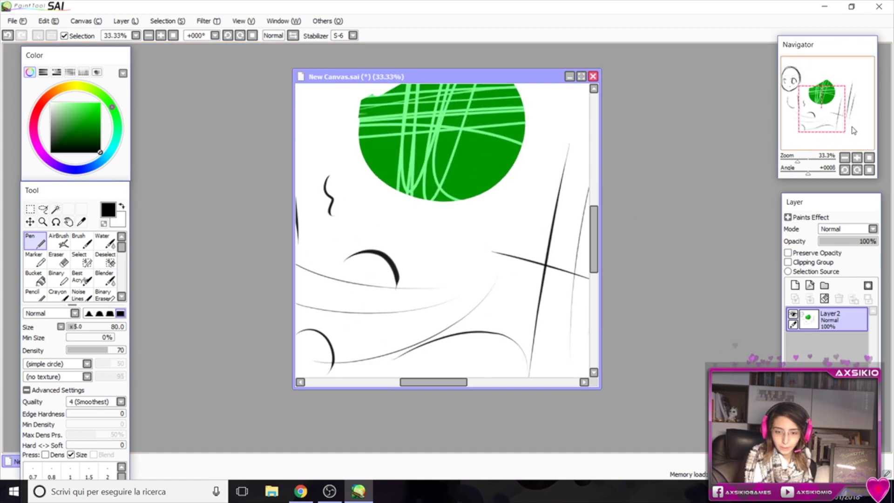
pyautogui.moveTo(847, 118); pyautogui.dragTo(837, 117)
pyautogui.moveTo(346, 158); pyautogui.dragTo(358, 260)
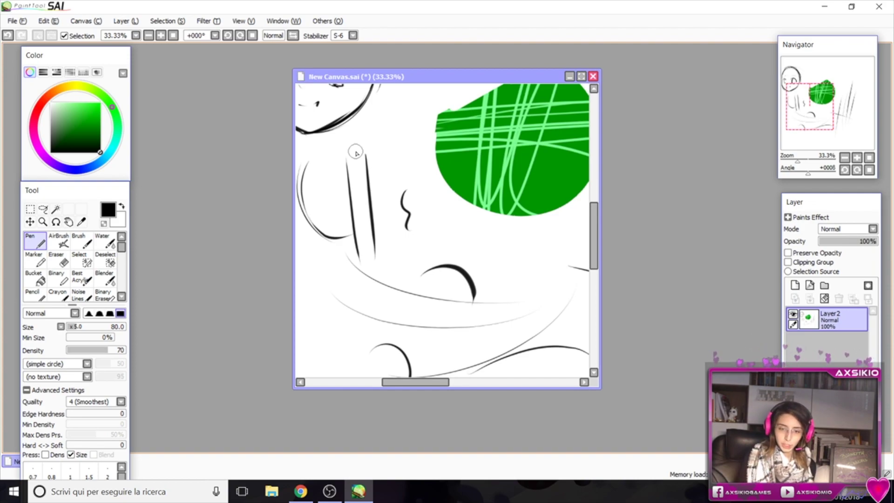
pyautogui.moveTo(384, 160); pyautogui.dragTo(399, 257)
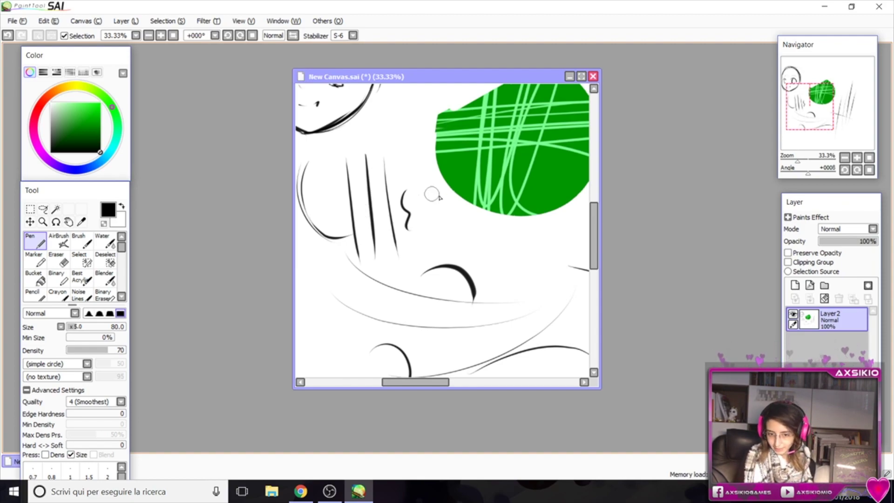
# Step: Draw two rounded loops below the green shape and a wavy line across the shape's lower edge
pyautogui.moveTo(428, 223)
pyautogui.mouseDown()
pyautogui.moveTo(482, 244)
pyautogui.moveTo(480, 227)
pyautogui.moveTo(457, 206)
pyautogui.moveTo(479, 208)
pyautogui.mouseUp()
pyautogui.moveTo(526, 227)
pyautogui.mouseDown()
pyautogui.moveTo(502, 252)
pyautogui.moveTo(500, 274)
pyautogui.moveTo(520, 287)
pyautogui.moveTo(540, 279)
pyautogui.moveTo(536, 229)
pyautogui.mouseUp()
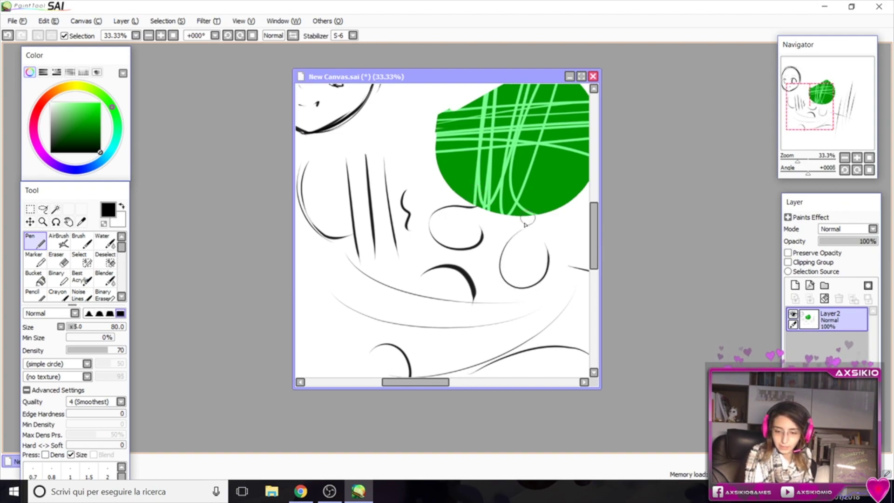
pyautogui.moveTo(512, 200); pyautogui.dragTo(485, 195)
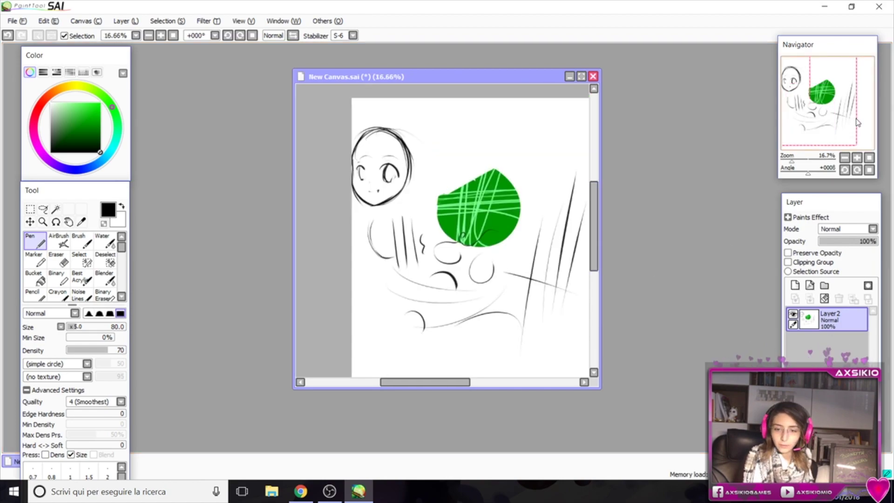
pyautogui.moveTo(858, 124); pyautogui.dragTo(865, 128)
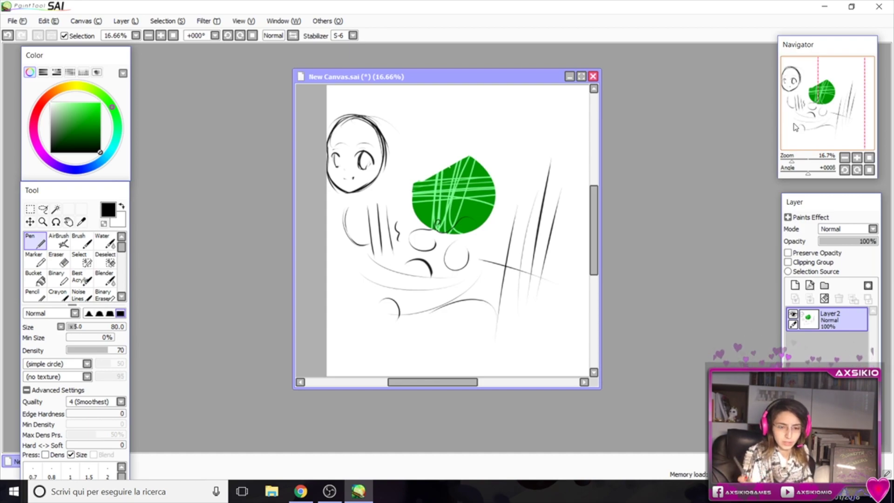
# Step: Set the stabilizer to 12
pyautogui.click(353, 35)
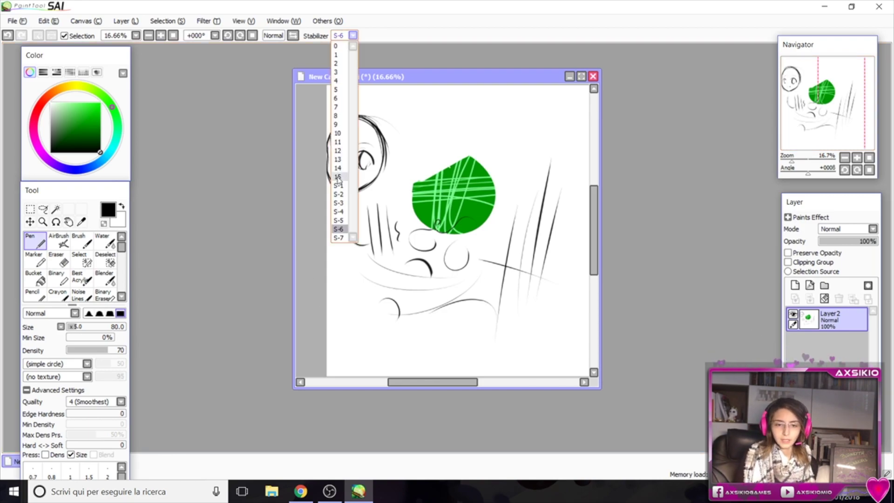
pyautogui.click(338, 150)
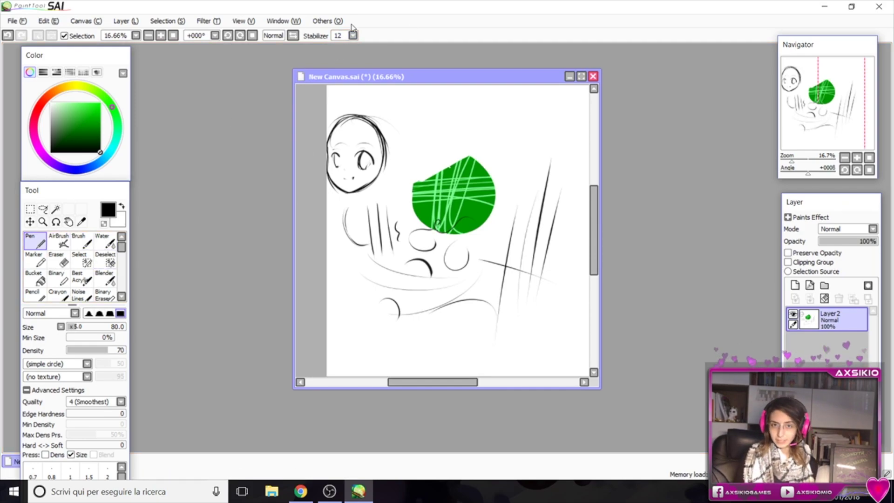
pyautogui.moveTo(825, 120); pyautogui.dragTo(829, 121)
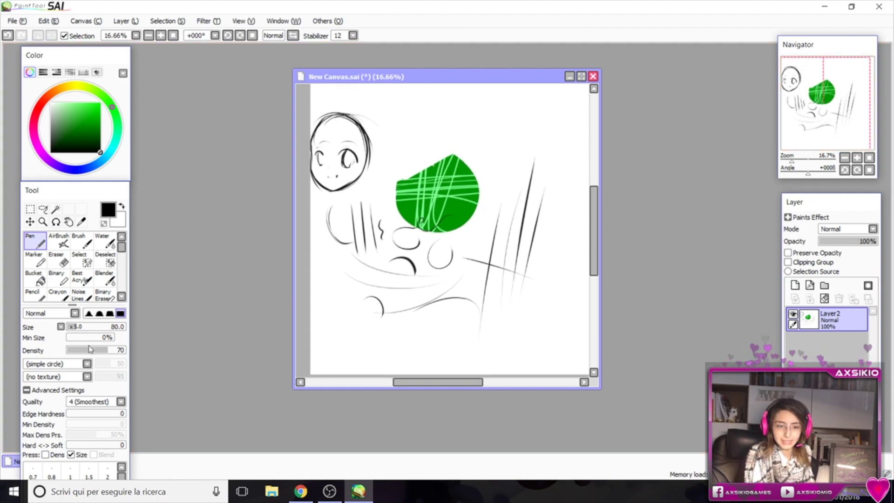
# Step: Spray soft light green and light blue areas over the lower and right canvas with the AirBrush at size 495
pyautogui.click(58, 241)
pyautogui.click(73, 101)
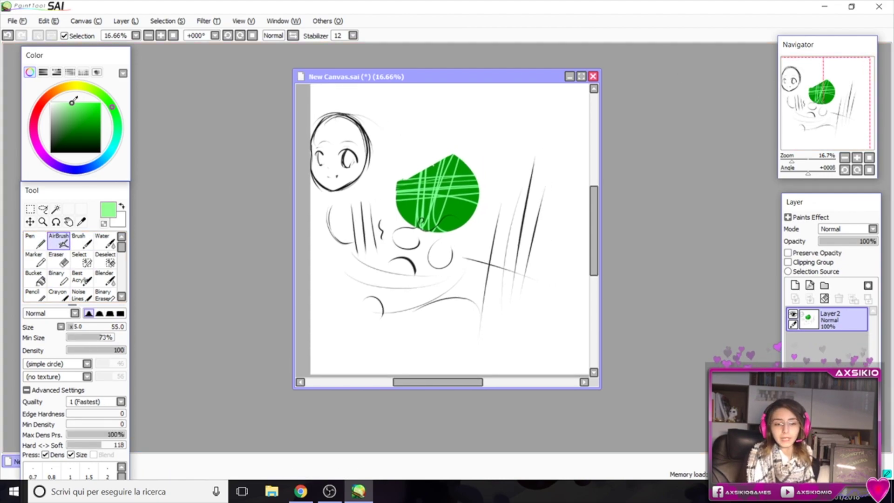
pyautogui.moveTo(77, 327); pyautogui.dragTo(126, 328)
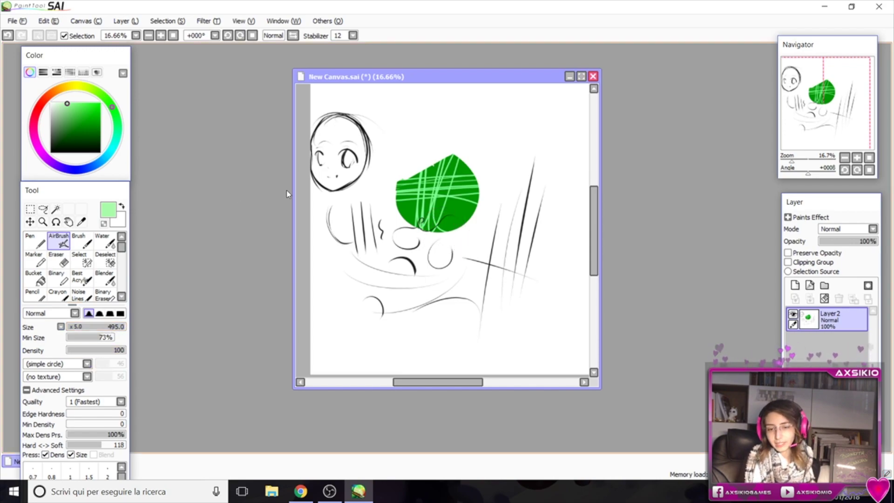
pyautogui.moveTo(449, 130)
pyautogui.mouseDown()
pyautogui.moveTo(510, 146)
pyautogui.moveTo(515, 123)
pyautogui.moveTo(531, 122)
pyautogui.moveTo(537, 145)
pyautogui.moveTo(526, 166)
pyautogui.moveTo(509, 169)
pyautogui.moveTo(515, 204)
pyautogui.moveTo(534, 228)
pyautogui.moveTo(540, 306)
pyautogui.moveTo(516, 295)
pyautogui.moveTo(505, 329)
pyautogui.moveTo(535, 166)
pyautogui.moveTo(477, 350)
pyautogui.moveTo(483, 274)
pyautogui.moveTo(497, 284)
pyautogui.moveTo(439, 308)
pyautogui.moveTo(447, 336)
pyautogui.moveTo(469, 335)
pyautogui.moveTo(387, 328)
pyautogui.moveTo(356, 295)
pyautogui.moveTo(355, 317)
pyautogui.moveTo(392, 322)
pyautogui.moveTo(451, 304)
pyautogui.moveTo(453, 278)
pyautogui.moveTo(385, 271)
pyautogui.moveTo(361, 283)
pyautogui.moveTo(359, 305)
pyautogui.moveTo(515, 329)
pyautogui.moveTo(558, 210)
pyautogui.mouseUp()
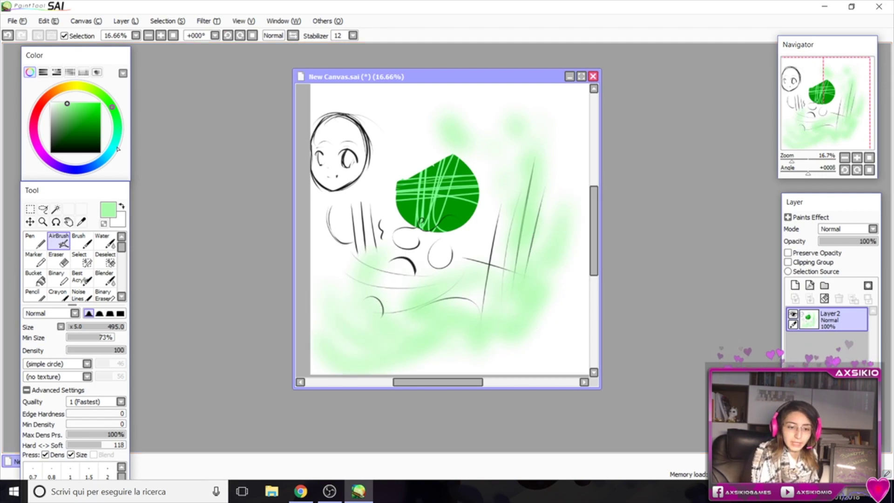
pyautogui.moveTo(118, 149); pyautogui.dragTo(102, 160)
pyautogui.moveTo(481, 331)
pyautogui.mouseDown()
pyautogui.moveTo(439, 309)
pyautogui.moveTo(350, 313)
pyautogui.moveTo(429, 338)
pyautogui.moveTo(513, 329)
pyautogui.moveTo(521, 291)
pyautogui.moveTo(545, 293)
pyautogui.moveTo(380, 304)
pyautogui.moveTo(330, 294)
pyautogui.moveTo(403, 289)
pyautogui.moveTo(399, 297)
pyautogui.moveTo(521, 258)
pyautogui.mouseUp()
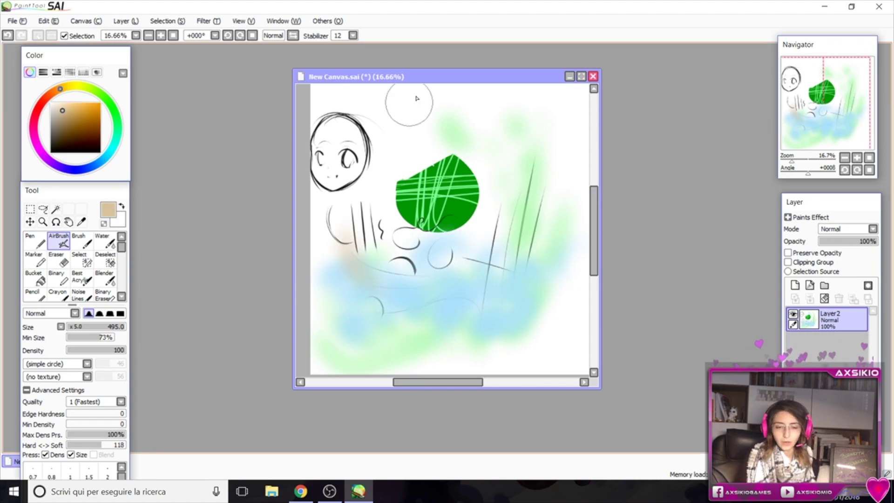
# Step: Spray tan areas on both sides of the green shape and across the lower canvas with the AirBrush at size 495
pyautogui.moveTo(401, 117); pyautogui.dragTo(439, 92)
pyautogui.moveTo(489, 116)
pyautogui.mouseDown()
pyautogui.moveTo(498, 142)
pyautogui.moveTo(548, 139)
pyautogui.moveTo(538, 146)
pyautogui.moveTo(546, 158)
pyautogui.moveTo(458, 241)
pyautogui.moveTo(454, 289)
pyautogui.mouseUp()
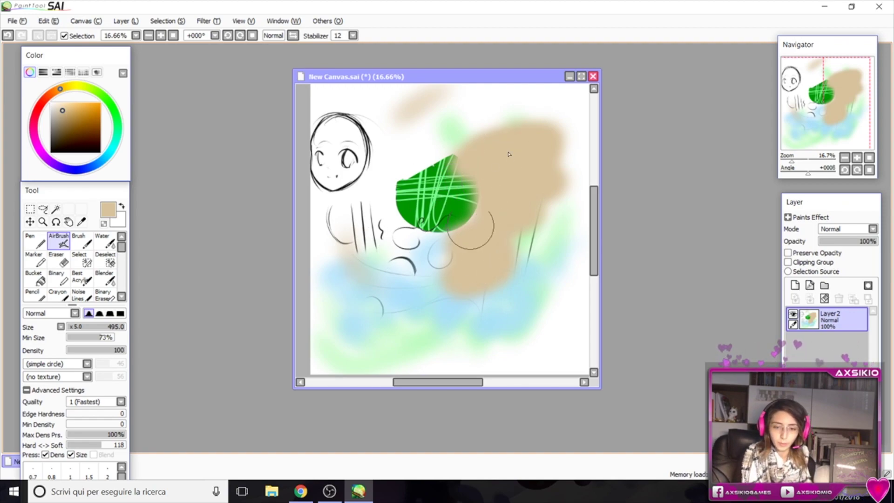
pyautogui.moveTo(368, 313)
pyautogui.mouseDown()
pyautogui.moveTo(419, 335)
pyautogui.moveTo(379, 304)
pyautogui.moveTo(450, 332)
pyautogui.moveTo(542, 304)
pyautogui.moveTo(583, 248)
pyautogui.moveTo(437, 341)
pyautogui.moveTo(417, 340)
pyautogui.mouseUp()
pyautogui.moveTo(376, 217); pyautogui.dragTo(340, 210)
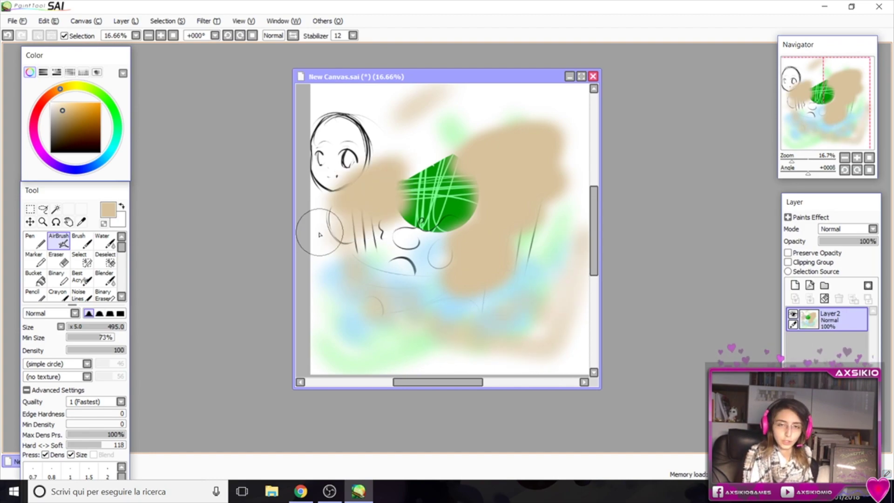
pyautogui.moveTo(519, 140)
pyautogui.mouseDown()
pyautogui.moveTo(487, 100)
pyautogui.moveTo(522, 135)
pyautogui.mouseUp()
pyautogui.moveTo(406, 165)
pyautogui.mouseDown()
pyautogui.moveTo(458, 163)
pyautogui.moveTo(411, 197)
pyautogui.mouseUp()
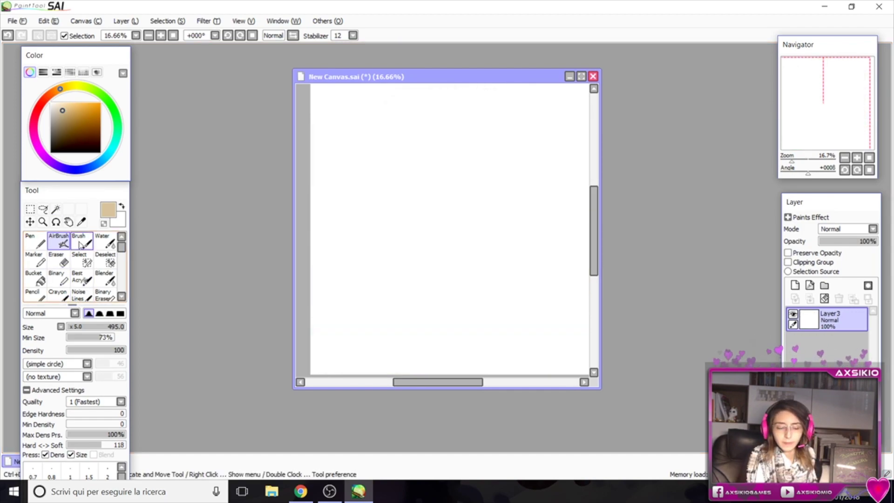
# Step: Paint a small brown patch in the upper middle of the blank Layer3 with the Brush at size 45
pyautogui.click(79, 242)
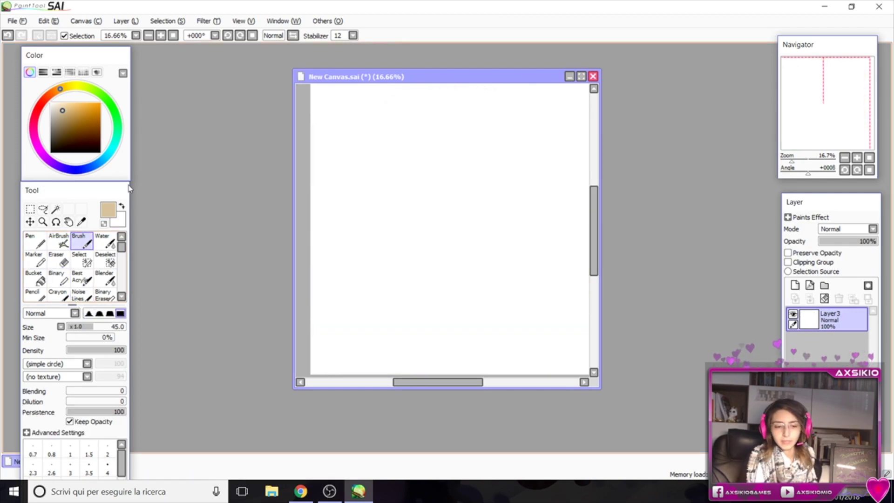
pyautogui.click(105, 241)
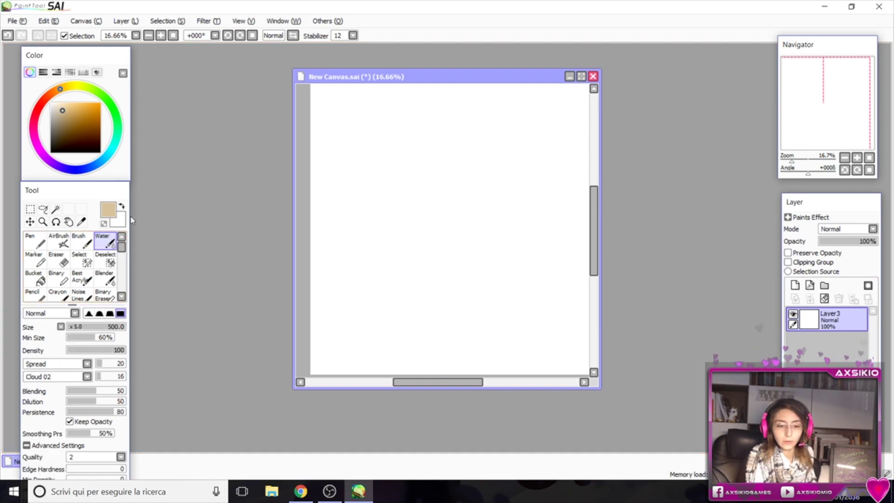
pyautogui.click(85, 243)
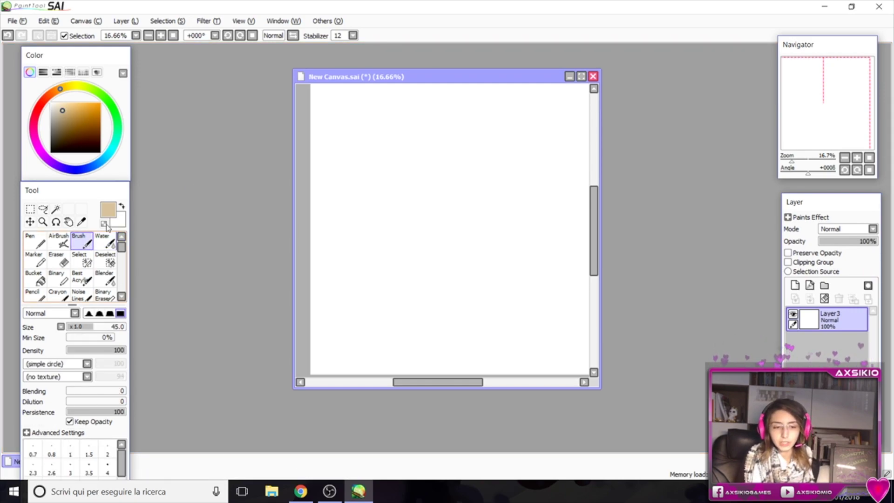
pyautogui.click(100, 121)
pyautogui.moveTo(416, 197)
pyautogui.mouseDown()
pyautogui.moveTo(446, 186)
pyautogui.moveTo(392, 207)
pyautogui.moveTo(431, 193)
pyautogui.moveTo(402, 206)
pyautogui.moveTo(422, 204)
pyautogui.mouseUp()
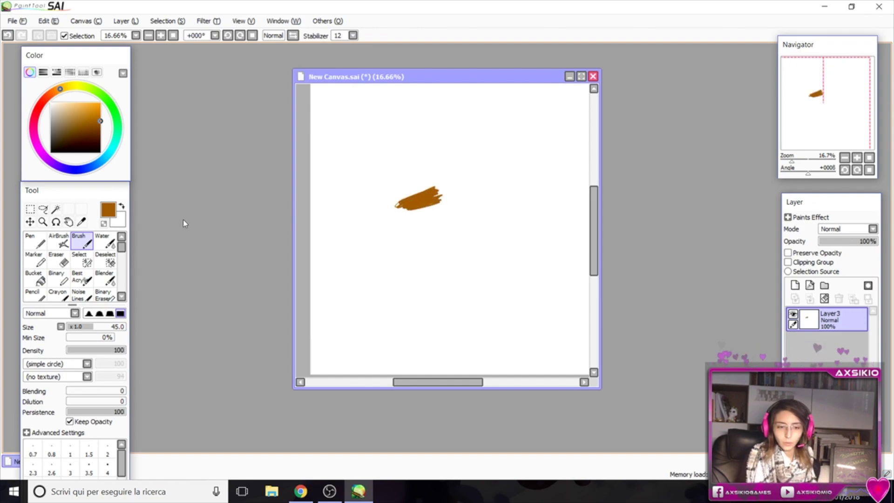
# Step: Soften the brown patch's edges with the Water tool at size 100
pyautogui.click(105, 241)
pyautogui.click(61, 327)
pyautogui.click(77, 350)
pyautogui.moveTo(111, 326)
pyautogui.mouseDown()
pyautogui.moveTo(156, 333)
pyautogui.moveTo(140, 332)
pyautogui.mouseUp()
pyautogui.moveTo(417, 197)
pyautogui.mouseDown()
pyautogui.moveTo(396, 206)
pyautogui.moveTo(447, 182)
pyautogui.moveTo(393, 204)
pyautogui.moveTo(428, 202)
pyautogui.moveTo(396, 213)
pyautogui.moveTo(433, 198)
pyautogui.moveTo(430, 207)
pyautogui.moveTo(397, 208)
pyautogui.moveTo(445, 196)
pyautogui.moveTo(396, 209)
pyautogui.mouseUp()
pyautogui.moveTo(468, 176); pyautogui.dragTo(426, 188)
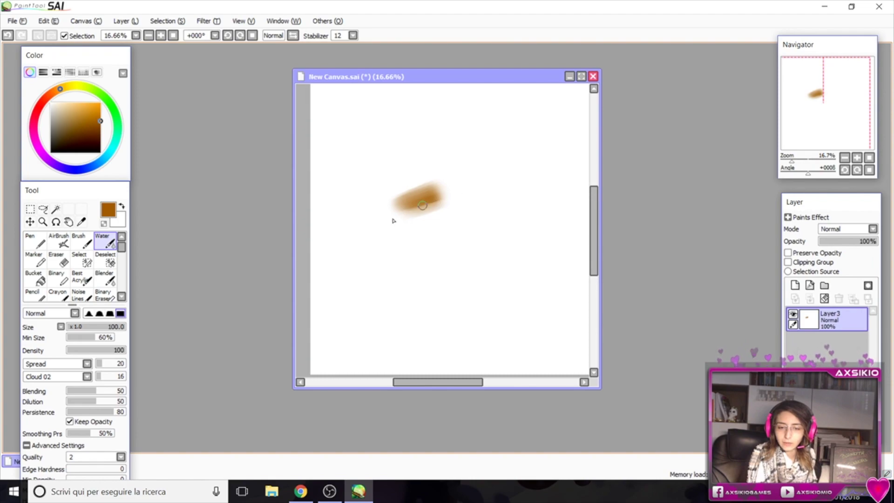
# Step: Paint a long diagonal brown stroke and several faint short strokes below the patch with the Water tool
pyautogui.moveTo(440, 245); pyautogui.dragTo(365, 288)
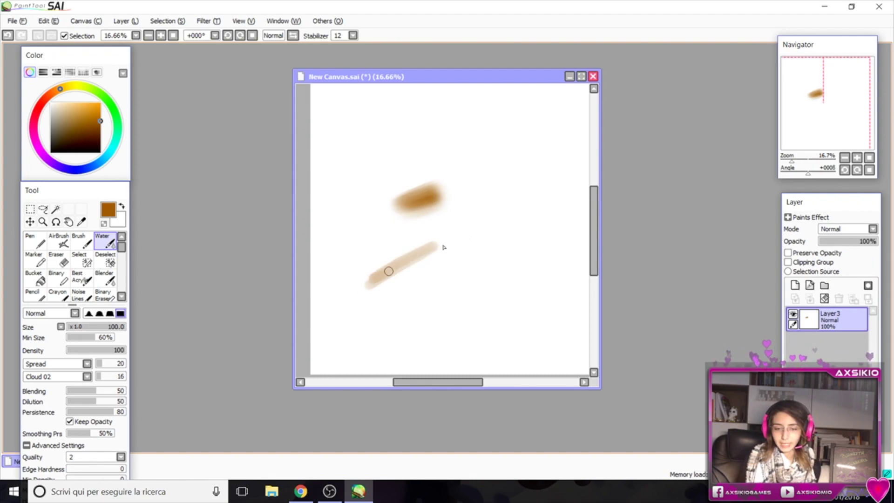
pyautogui.moveTo(417, 277)
pyautogui.mouseDown()
pyautogui.moveTo(471, 246)
pyautogui.moveTo(456, 272)
pyautogui.moveTo(461, 321)
pyautogui.moveTo(488, 266)
pyautogui.moveTo(488, 313)
pyautogui.moveTo(505, 250)
pyautogui.mouseUp()
pyautogui.moveTo(508, 210); pyautogui.dragTo(505, 258)
# Step: Smooth the brown patch with the Blender and set its size to 100
pyautogui.click(105, 278)
pyautogui.click(103, 326)
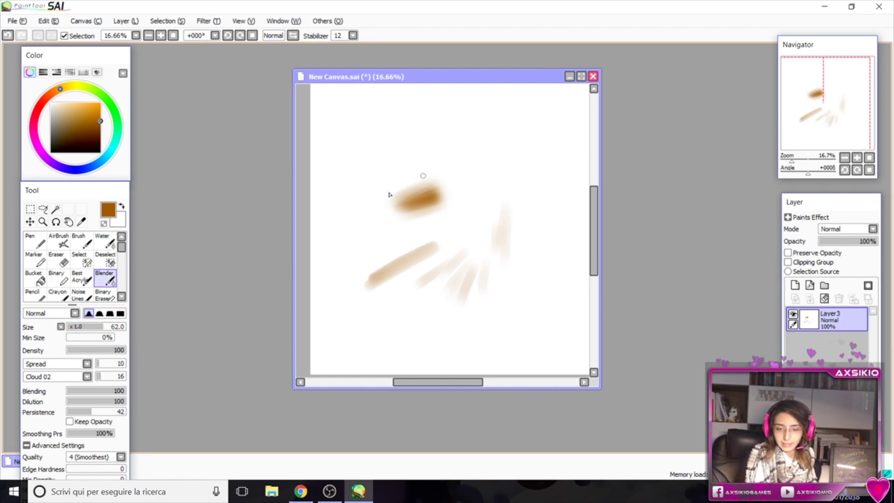
pyautogui.moveTo(111, 327); pyautogui.dragTo(125, 327)
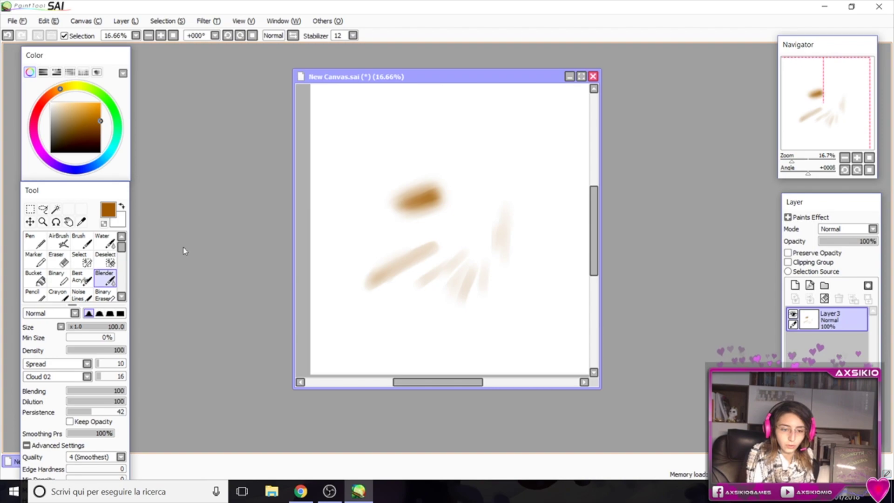
# Step: Draw three thin brown strokes above the patch with the Marker at size 51
pyautogui.click(34, 260)
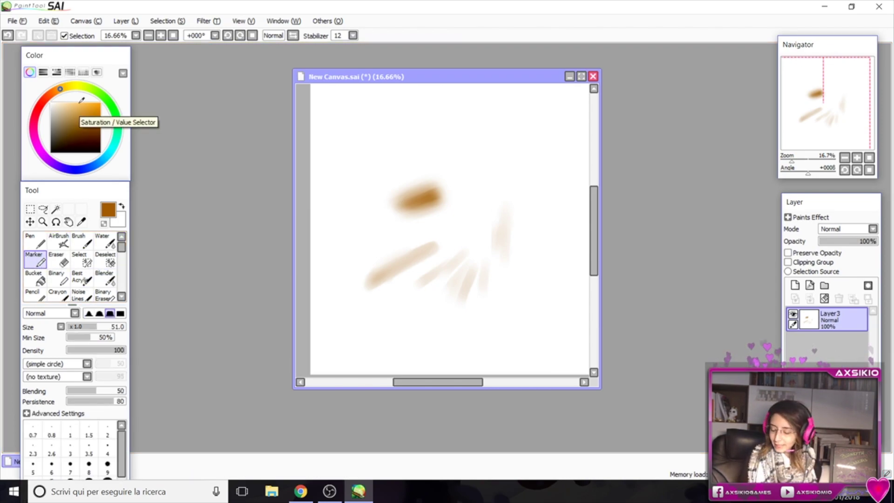
pyautogui.moveTo(434, 128)
pyautogui.mouseDown()
pyautogui.moveTo(403, 163)
pyautogui.moveTo(433, 159)
pyautogui.mouseUp()
pyautogui.moveTo(473, 120); pyautogui.dragTo(459, 204)
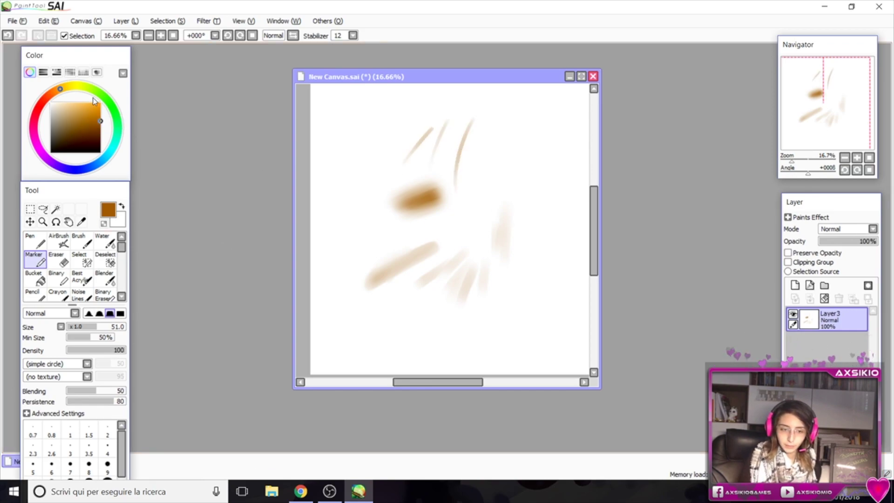
# Step: Draw light yellow Marker strokes along the canvas's upper right and one to the left of the brown patch
pyautogui.click(77, 86)
pyautogui.click(81, 102)
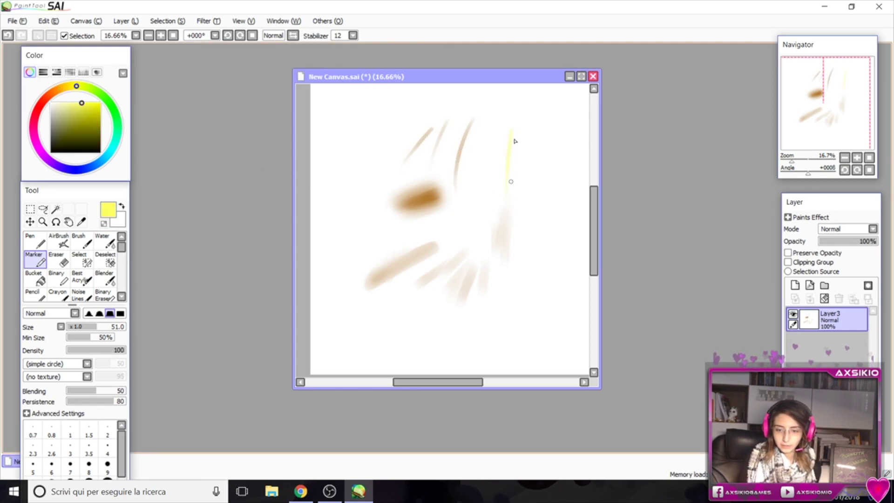
pyautogui.moveTo(538, 124); pyautogui.dragTo(536, 227)
pyautogui.moveTo(353, 179); pyautogui.dragTo(361, 261)
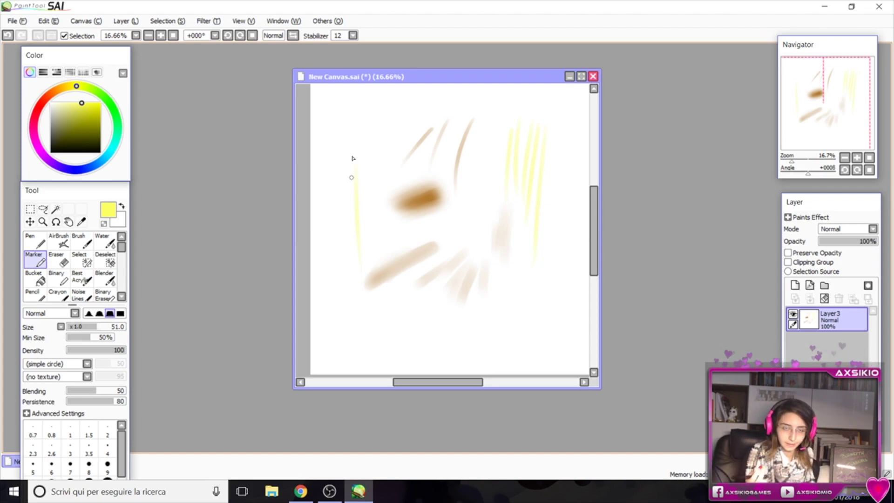
# Step: Erase streaks through the brown patch with the Eraser at size 79
pyautogui.press('e')
pyautogui.moveTo(444, 187); pyautogui.dragTo(405, 209)
pyautogui.moveTo(446, 194)
pyautogui.mouseDown()
pyautogui.moveTo(397, 219)
pyautogui.moveTo(392, 204)
pyautogui.mouseUp()
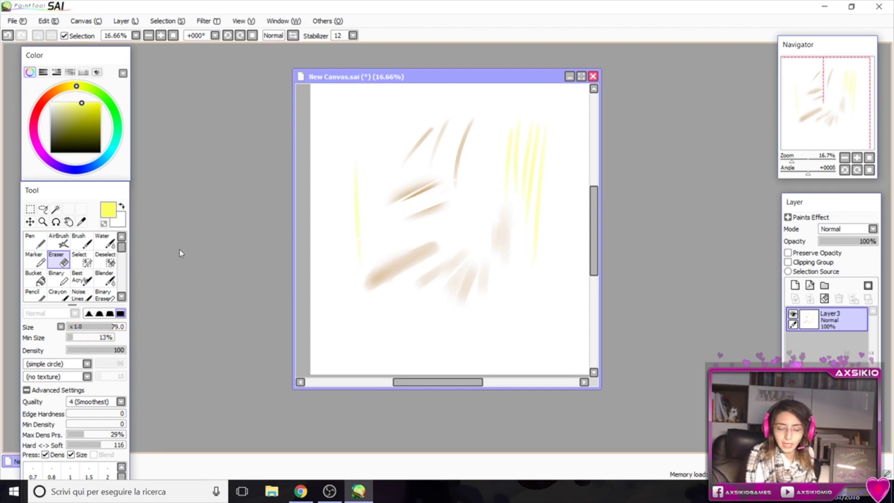
# Step: Partly erase the brown patch and the long diagonal stroke with the Eraser at size 100 and density 40, and set the density to 100
pyautogui.moveTo(118, 350); pyautogui.dragTo(91, 351)
pyautogui.moveTo(116, 326); pyautogui.dragTo(124, 327)
pyautogui.moveTo(124, 328); pyautogui.dragTo(126, 328)
pyautogui.moveTo(442, 205); pyautogui.dragTo(409, 217)
pyautogui.moveTo(435, 248); pyautogui.dragTo(394, 280)
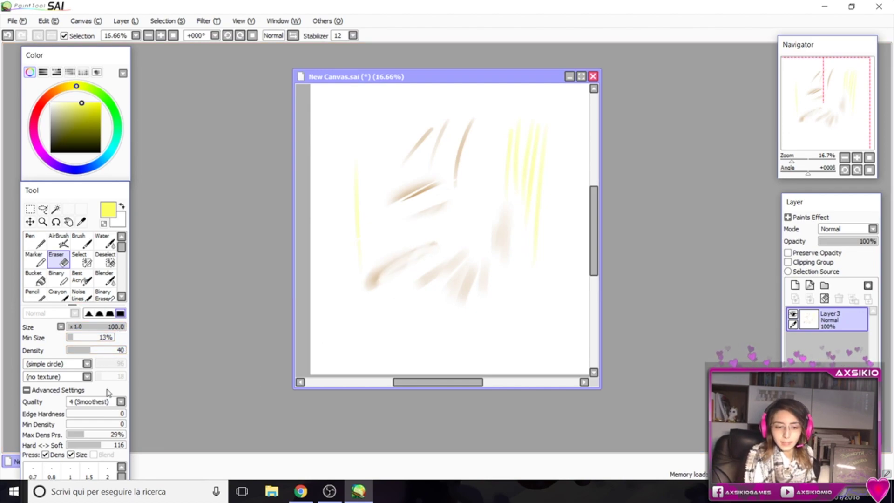
pyautogui.moveTo(104, 350); pyautogui.dragTo(132, 353)
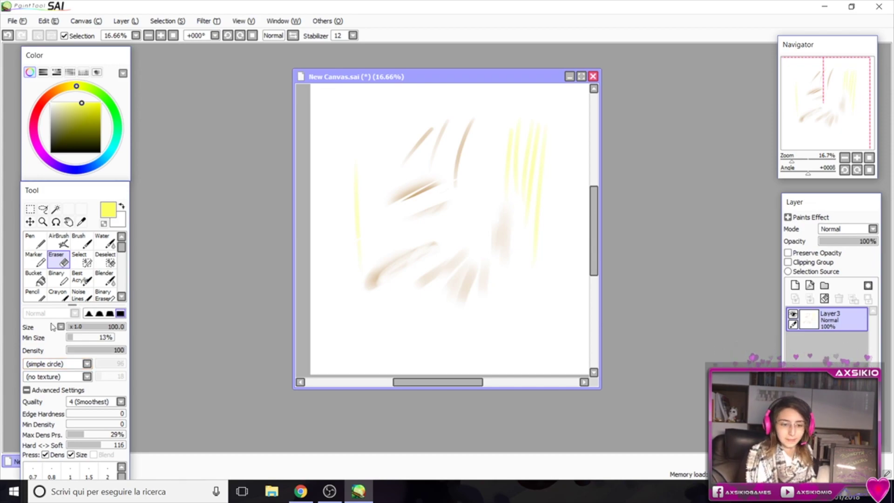
# Step: Paint a large selection over the middle and lower canvas with the Select tool at size 180
pyautogui.click(81, 259)
pyautogui.moveTo(459, 152)
pyautogui.mouseDown()
pyautogui.moveTo(442, 205)
pyautogui.moveTo(449, 164)
pyautogui.moveTo(465, 208)
pyautogui.moveTo(385, 246)
pyautogui.moveTo(452, 175)
pyautogui.moveTo(479, 172)
pyautogui.moveTo(366, 256)
pyautogui.moveTo(467, 220)
pyautogui.moveTo(394, 261)
pyautogui.moveTo(468, 243)
pyautogui.moveTo(369, 295)
pyautogui.moveTo(472, 255)
pyautogui.moveTo(394, 296)
pyautogui.moveTo(490, 263)
pyautogui.moveTo(390, 317)
pyautogui.moveTo(486, 281)
pyautogui.moveTo(391, 333)
pyautogui.moveTo(488, 291)
pyautogui.moveTo(443, 327)
pyautogui.moveTo(519, 298)
pyautogui.moveTo(464, 334)
pyautogui.moveTo(540, 303)
pyautogui.moveTo(546, 311)
pyautogui.moveTo(530, 239)
pyautogui.moveTo(482, 194)
pyautogui.moveTo(507, 214)
pyautogui.moveTo(523, 285)
pyautogui.moveTo(490, 235)
pyautogui.moveTo(517, 237)
pyautogui.moveTo(535, 269)
pyautogui.moveTo(406, 291)
pyautogui.mouseUp()
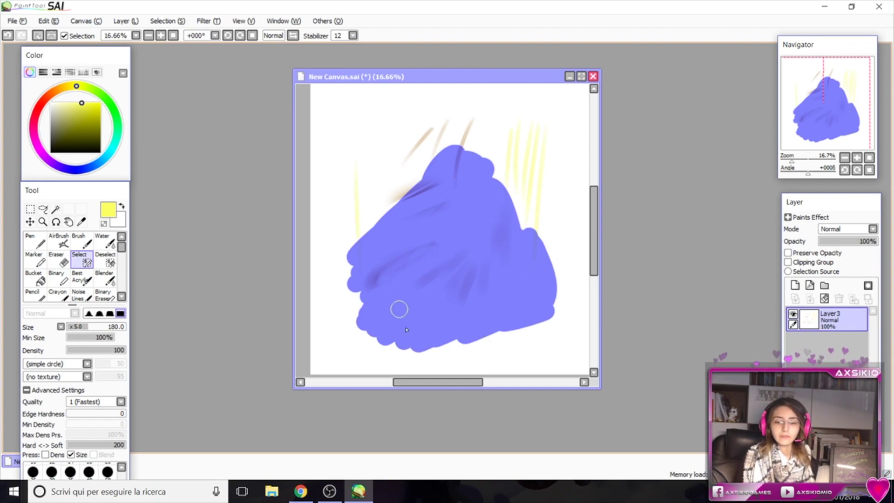
# Step: Set the Select tool's size to 80, extend the selection's outer edges and add a loop above its upper left
pyautogui.click(80, 328)
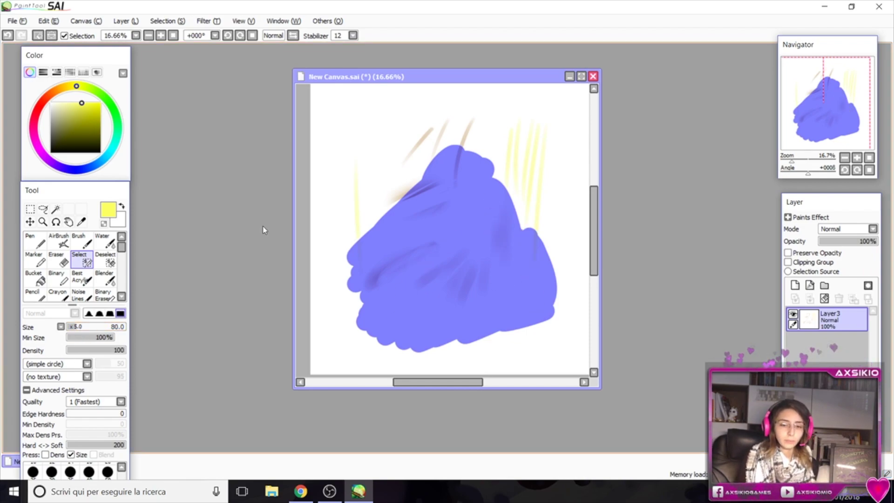
pyautogui.moveTo(430, 165)
pyautogui.mouseDown()
pyautogui.moveTo(362, 240)
pyautogui.moveTo(433, 164)
pyautogui.moveTo(345, 280)
pyautogui.moveTo(348, 290)
pyautogui.moveTo(362, 282)
pyautogui.mouseUp()
pyautogui.moveTo(417, 333)
pyautogui.mouseDown()
pyautogui.moveTo(395, 337)
pyautogui.moveTo(476, 328)
pyautogui.moveTo(444, 346)
pyautogui.moveTo(541, 317)
pyautogui.mouseUp()
pyautogui.moveTo(492, 191); pyautogui.dragTo(525, 246)
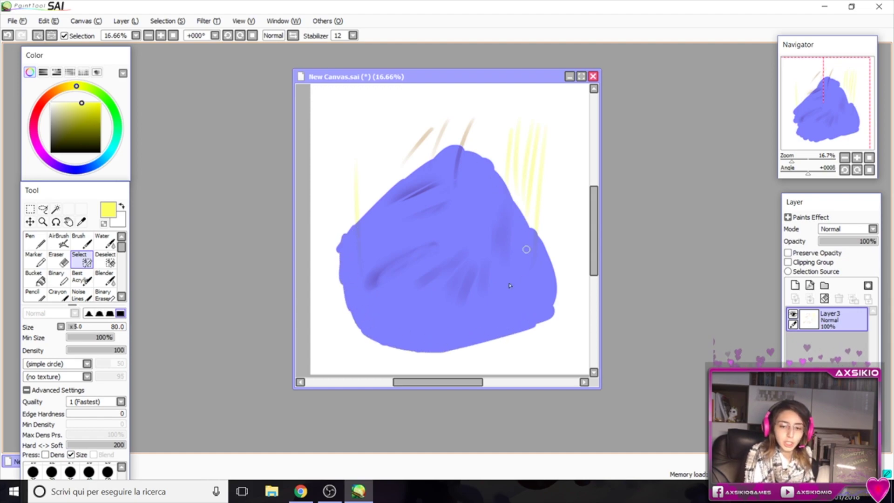
pyautogui.moveTo(404, 126)
pyautogui.mouseDown()
pyautogui.moveTo(431, 156)
pyautogui.moveTo(454, 150)
pyautogui.mouseUp()
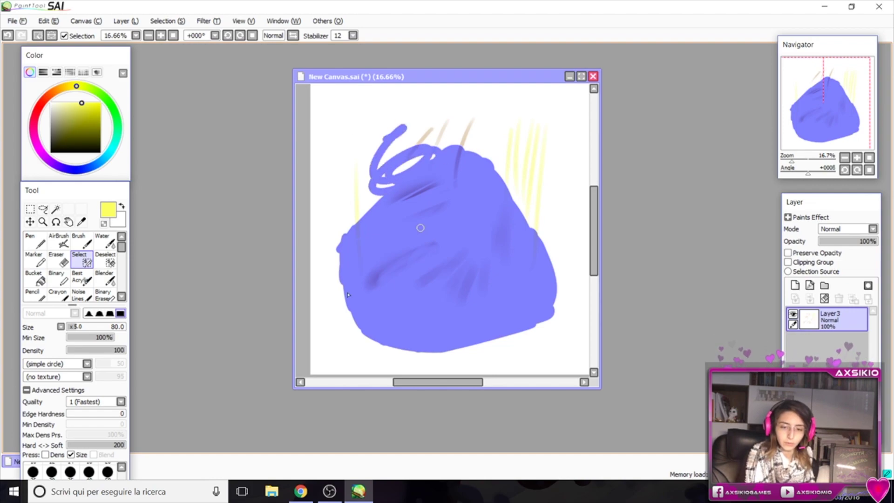
# Step: Remove zigzag streaks from the upper part of the selection with the Deselect tool
pyautogui.click(105, 259)
pyautogui.moveTo(413, 192)
pyautogui.mouseDown()
pyautogui.moveTo(396, 230)
pyautogui.moveTo(493, 189)
pyautogui.mouseUp()
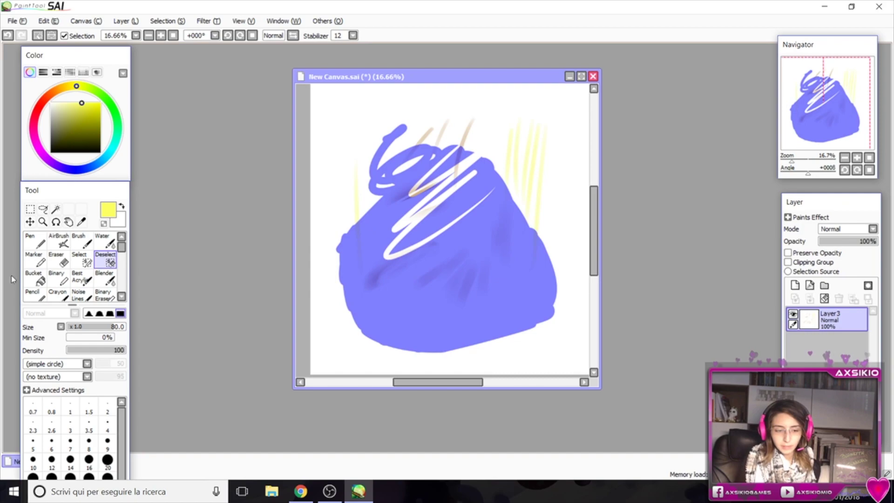
# Step: Fill the selected area with yellow and clear the selection
pyautogui.click(208, 21)
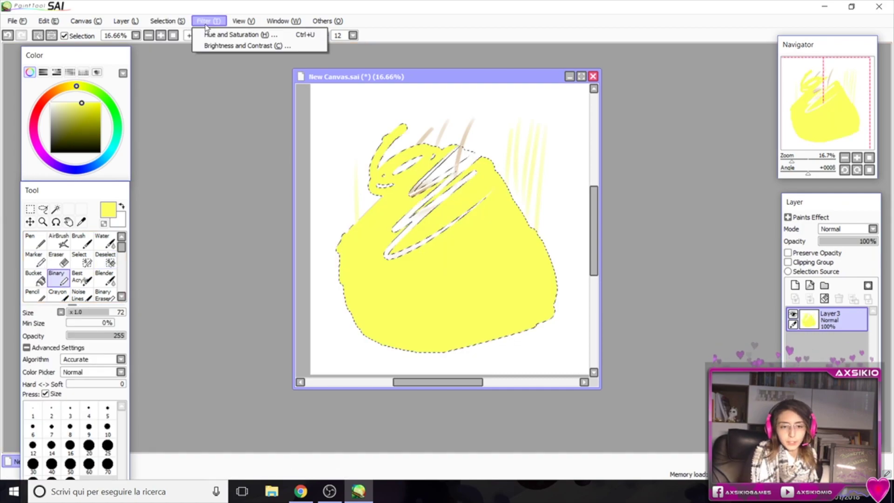
pyautogui.moveTo(170, 23)
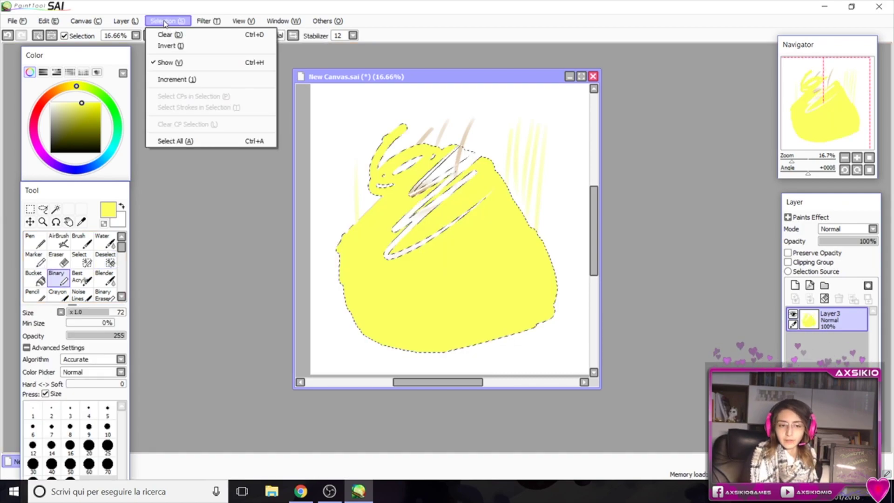
pyautogui.click(168, 35)
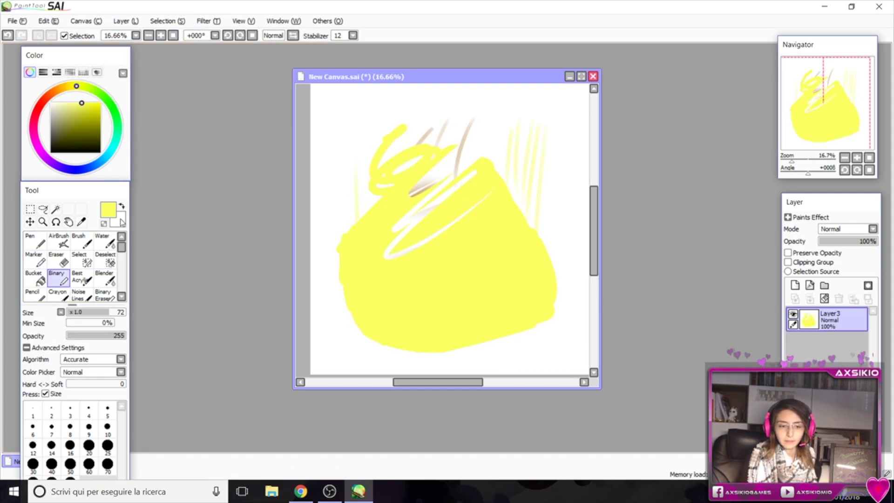
# Step: Browse the custom tools at the end of the tool list and review the LINEEQ, sketch and Bucket settings
pyautogui.scroll(-3, 124, 251)
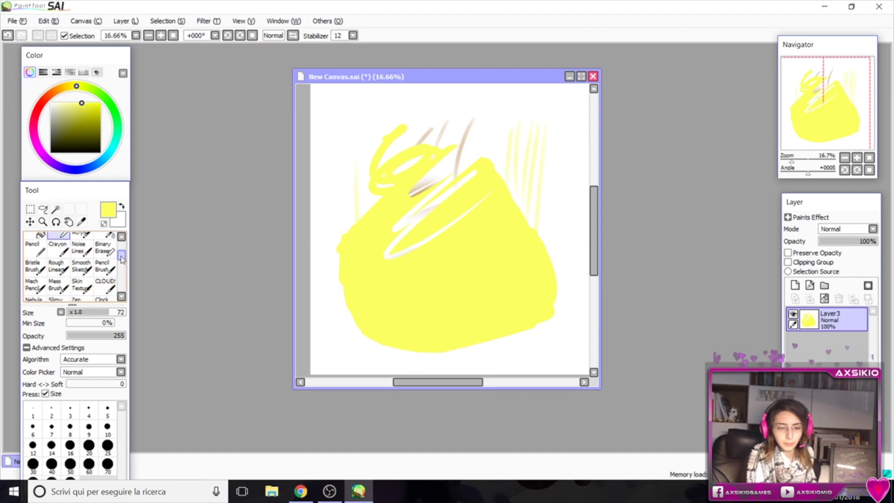
pyautogui.moveTo(124, 259); pyautogui.dragTo(124, 292)
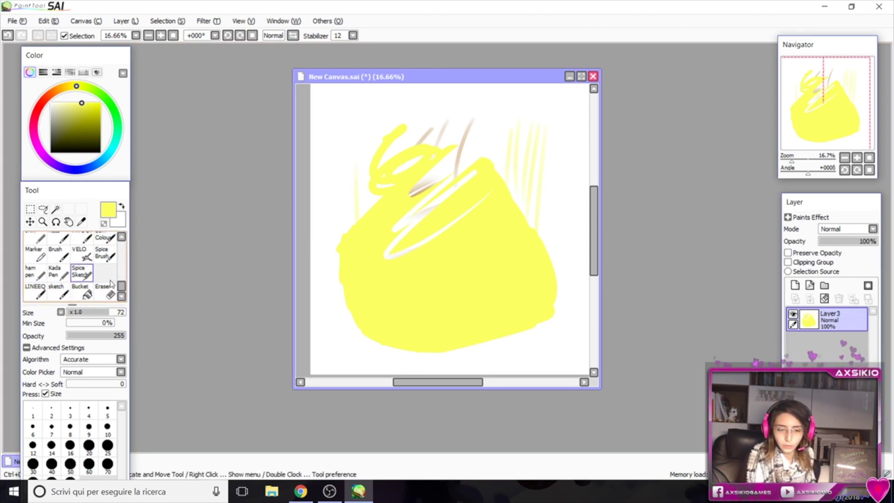
pyautogui.click(39, 289)
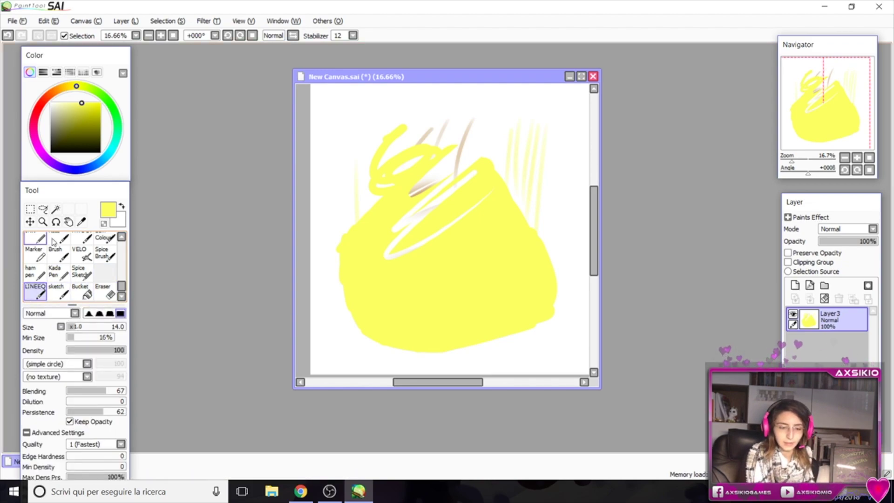
pyautogui.moveTo(77, 180); pyautogui.dragTo(91, 70)
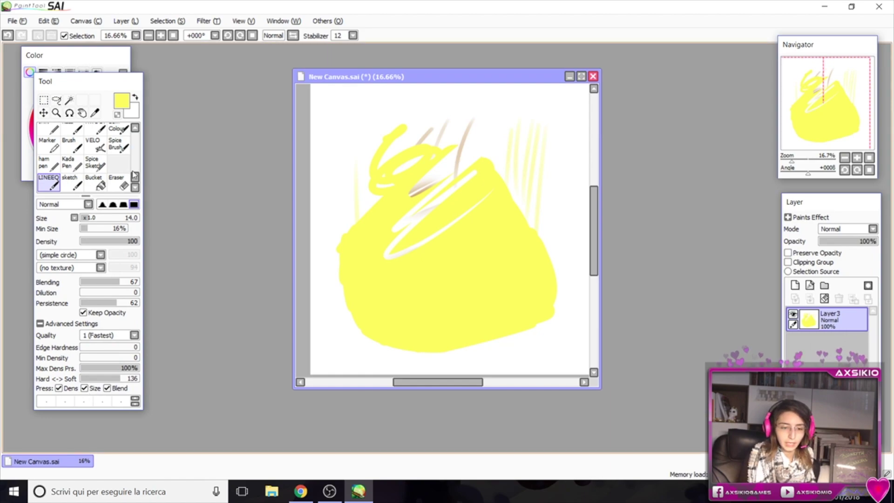
pyautogui.click(72, 183)
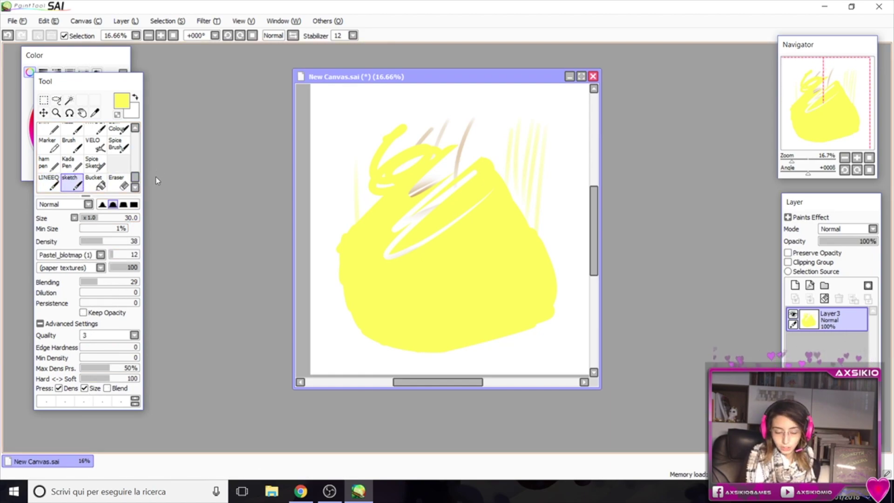
pyautogui.click(96, 184)
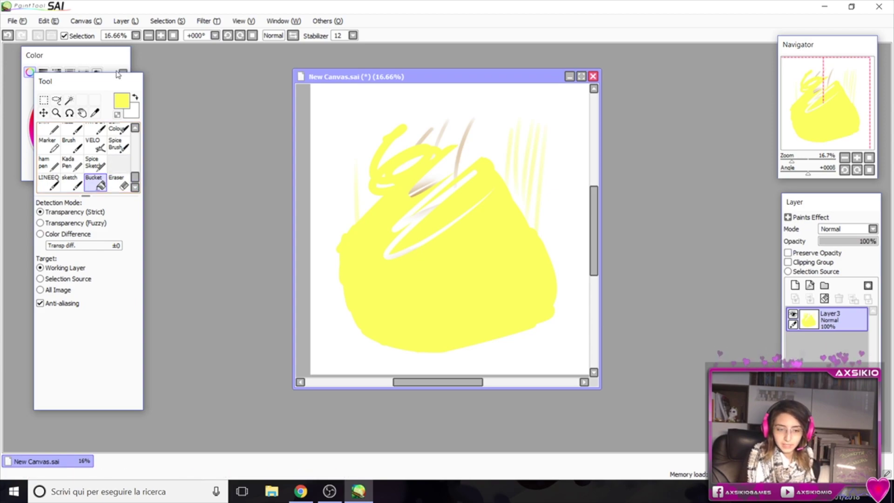
pyautogui.click(49, 184)
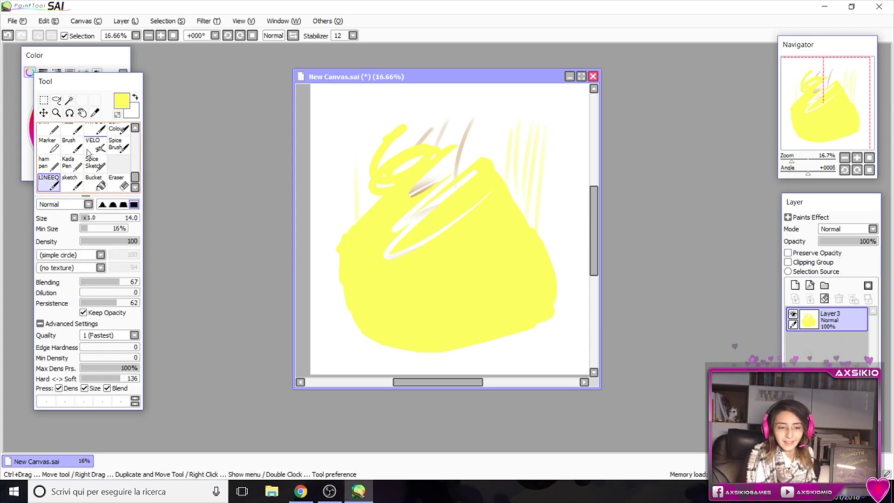
# Step: Reposition the Tool panel beneath the color wheel, return to the start of the tool list and select the Water tool
pyautogui.scroll(3, 125, 182)
pyautogui.moveTo(94, 86)
pyautogui.mouseDown()
pyautogui.moveTo(71, 167)
pyautogui.moveTo(104, 185)
pyautogui.moveTo(98, 163)
pyautogui.mouseUp()
pyautogui.scroll(5, 111, 227)
pyautogui.click(73, 226)
pyautogui.click(122, 215)
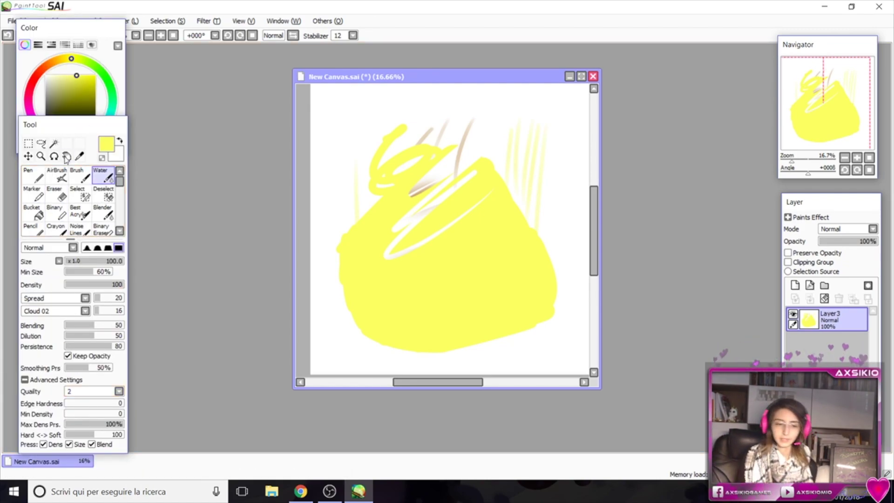
# Step: Switch to the Brush tool, review its blending modes and set its size to 71
pyautogui.click(80, 176)
pyautogui.click(68, 248)
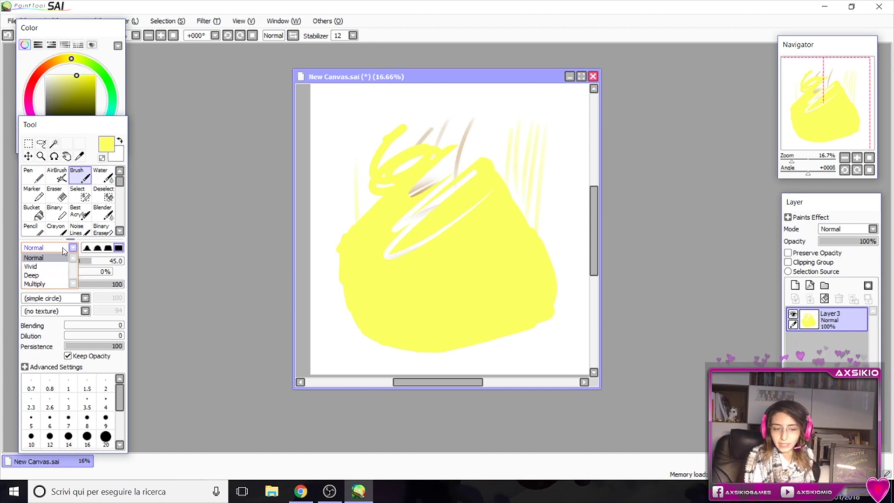
pyautogui.click(64, 251)
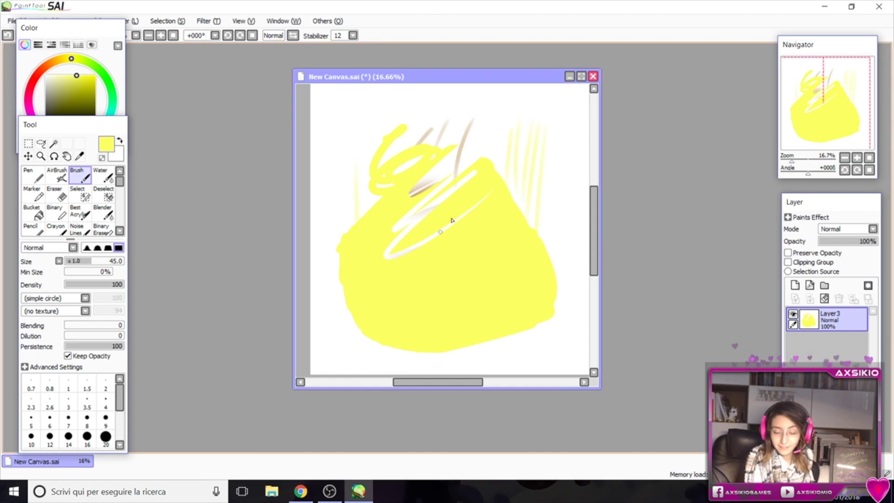
pyautogui.click(107, 261)
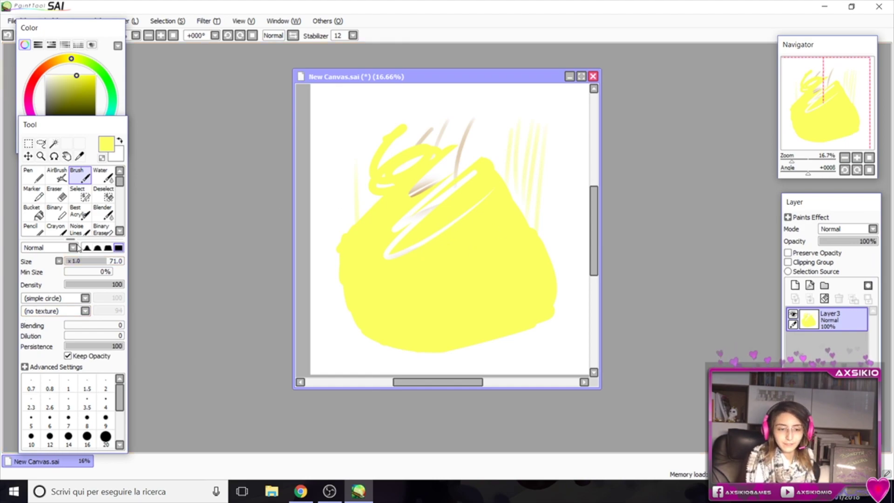
# Step: Pick an orange-brown color and add a new layer in Multiply mode above the yellow shape
pyautogui.moveTo(50, 70)
pyautogui.mouseDown()
pyautogui.moveTo(62, 61)
pyautogui.moveTo(93, 93)
pyautogui.mouseUp()
pyautogui.click(795, 285)
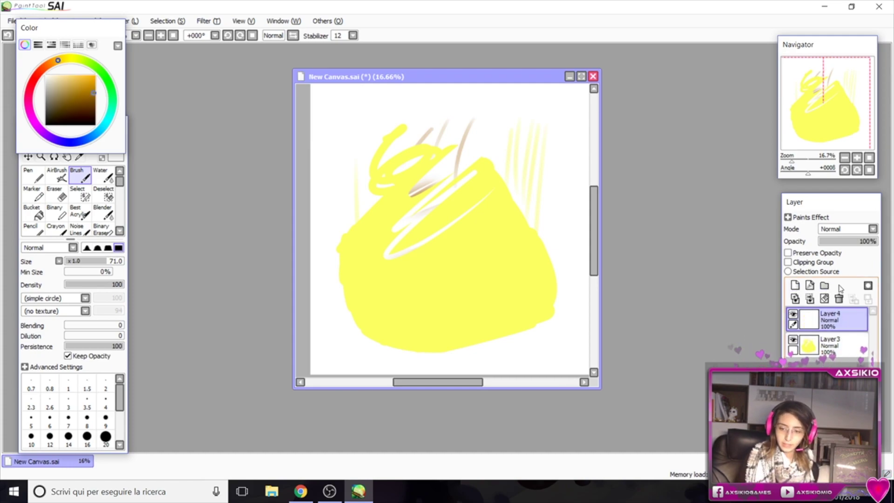
pyautogui.click(853, 228)
pyautogui.click(848, 240)
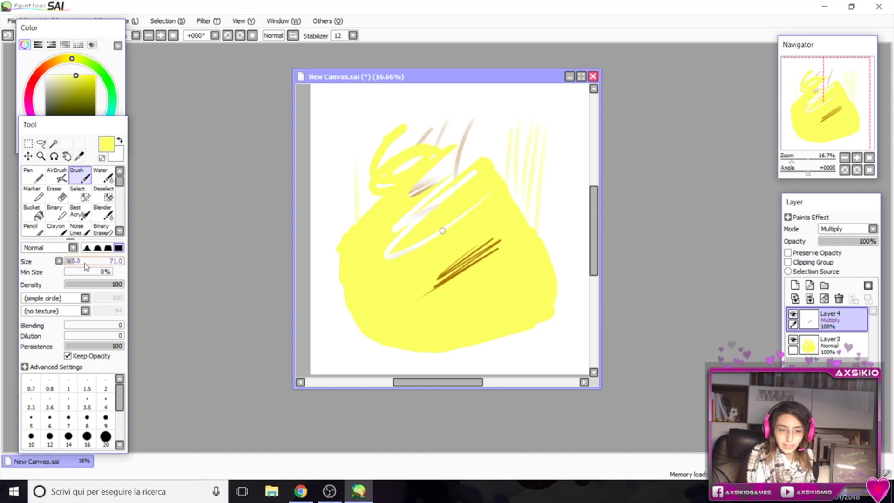
# Step: Draw brown diagonal strokes on the Multiply layer and paint a light yellow patch on the shape's left side at Brush size 280
pyautogui.press(']')
pyautogui.press(']')
pyautogui.press(']')
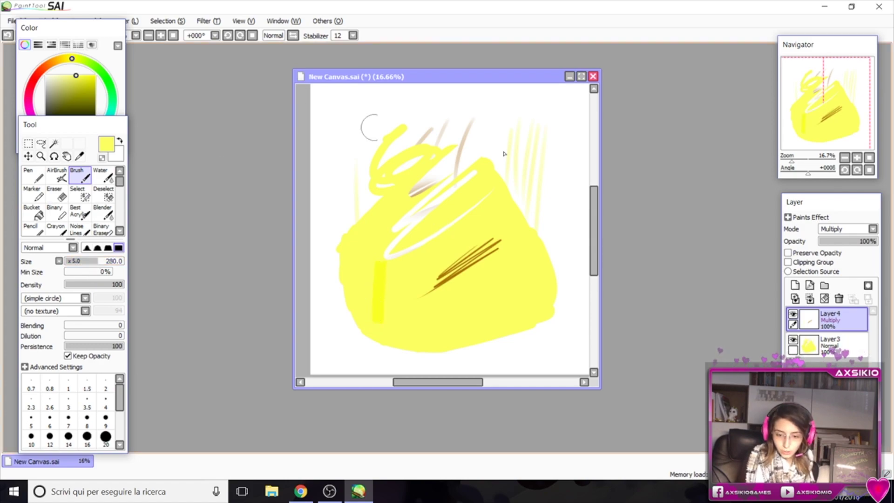
pyautogui.click(858, 158)
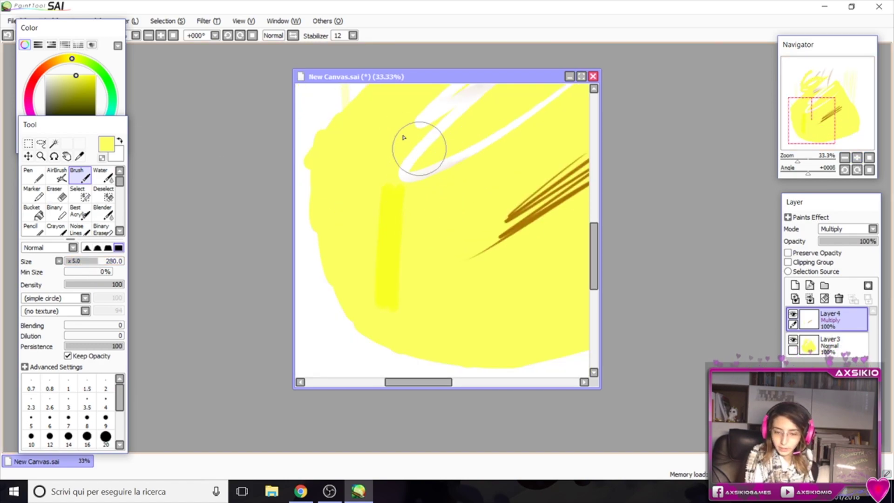
pyautogui.moveTo(383, 196)
pyautogui.mouseDown()
pyautogui.moveTo(365, 270)
pyautogui.moveTo(370, 293)
pyautogui.moveTo(384, 196)
pyautogui.moveTo(354, 291)
pyautogui.moveTo(351, 188)
pyautogui.moveTo(339, 225)
pyautogui.moveTo(342, 316)
pyautogui.moveTo(348, 255)
pyautogui.moveTo(337, 330)
pyautogui.mouseUp()
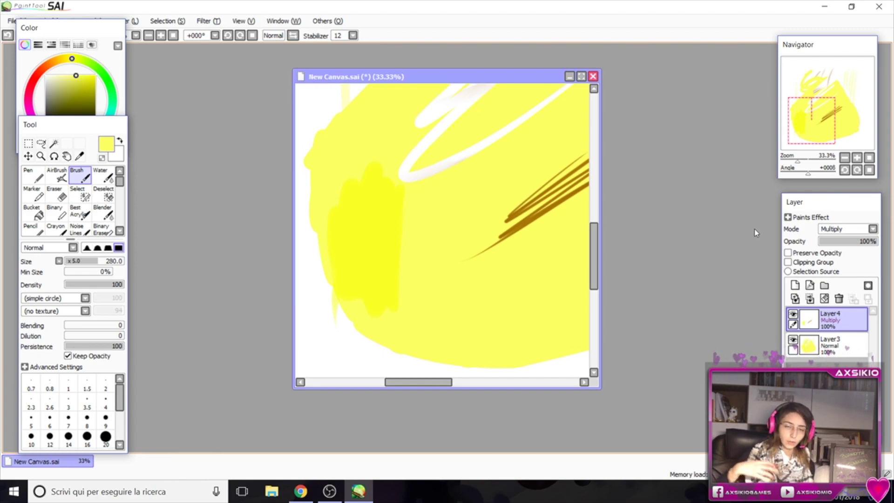
# Step: Try the Screen, Overlay and Luminosity blending modes on Layer4
pyautogui.click(843, 229)
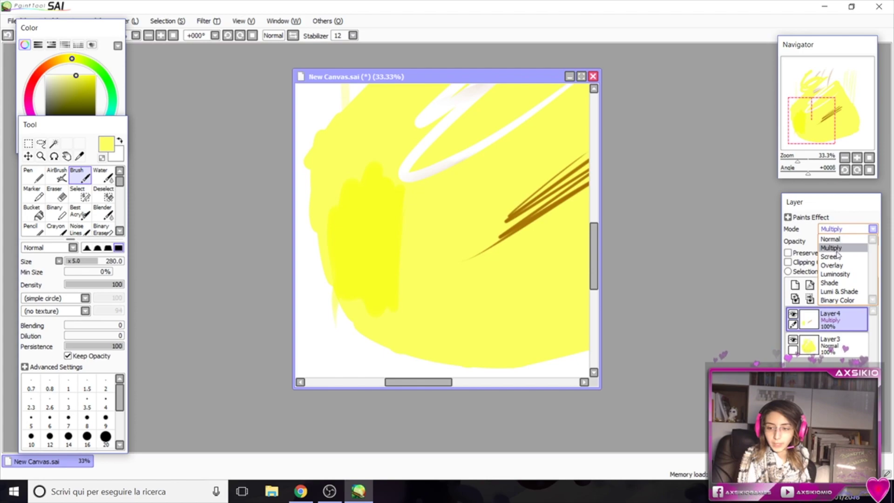
pyautogui.click(840, 261)
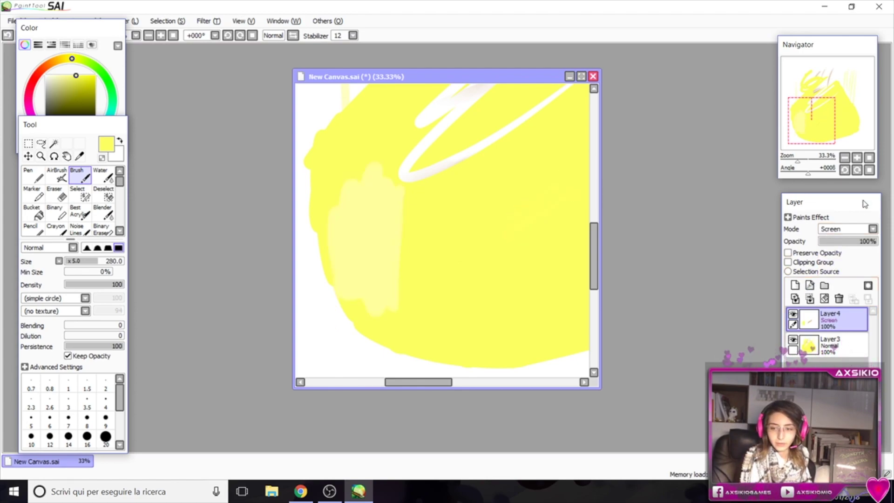
pyautogui.click(844, 157)
pyautogui.moveTo(852, 130); pyautogui.dragTo(837, 165)
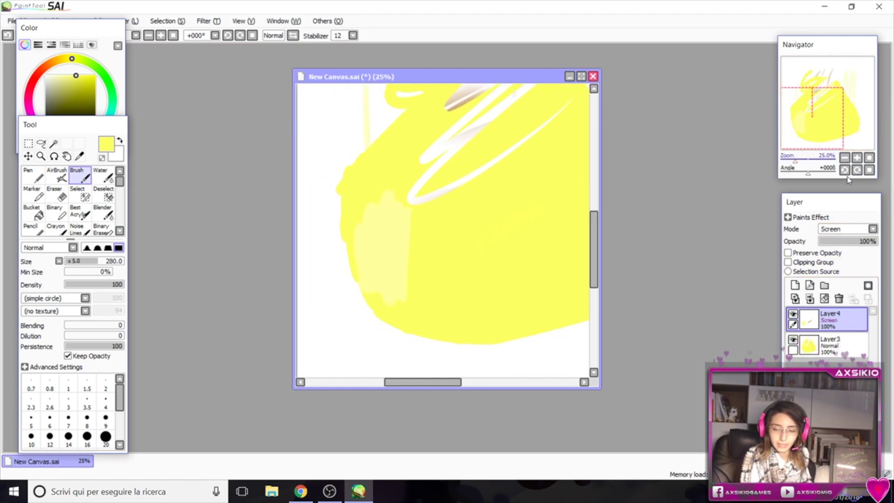
pyautogui.click(837, 227)
pyautogui.click(838, 268)
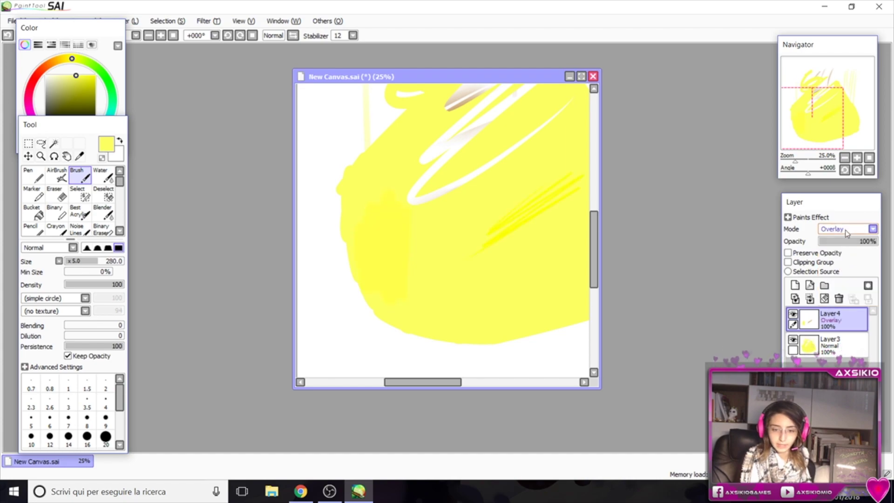
pyautogui.click(833, 229)
pyautogui.click(825, 282)
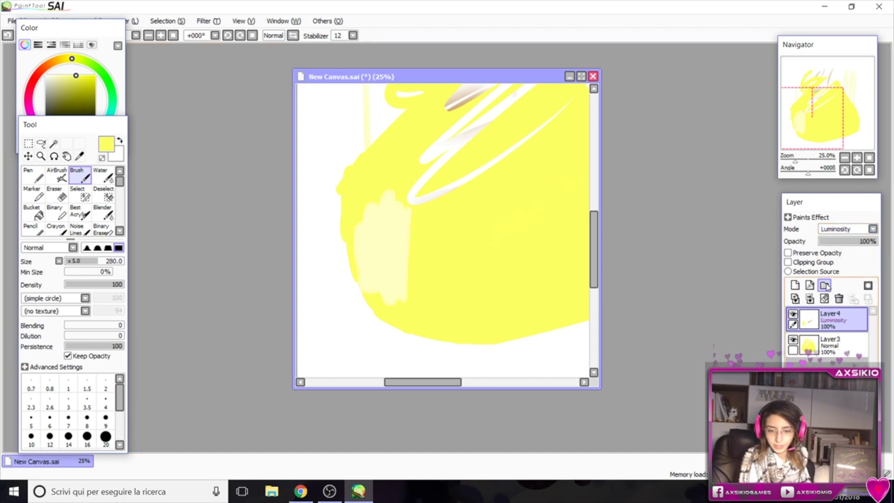
# Step: Spray a broad soft diagonal band of light yellow across the shape on Layer4 with the AirBrush at size 495
pyautogui.moveTo(837, 128); pyautogui.dragTo(848, 127)
pyautogui.click(61, 175)
pyautogui.moveTo(363, 250)
pyautogui.mouseDown()
pyautogui.moveTo(398, 247)
pyautogui.moveTo(526, 130)
pyautogui.mouseUp()
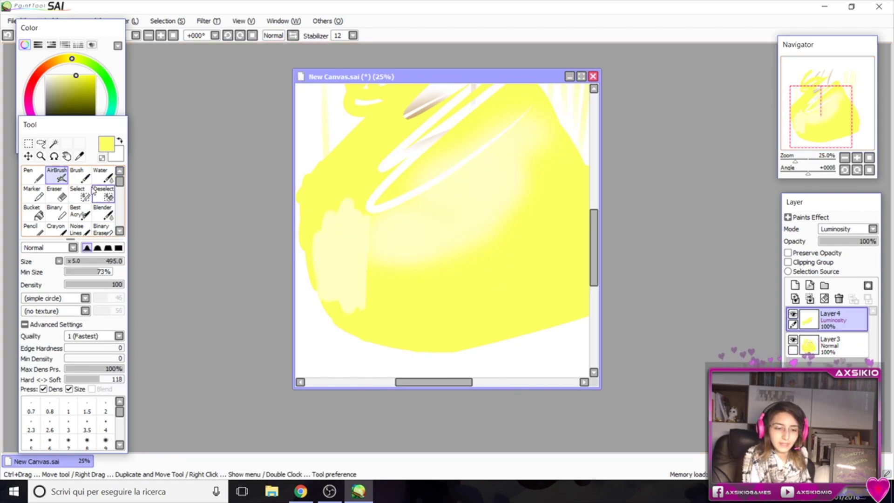
# Step: Switch to the Brush, preview Layer4 in Shade, Lumi & Shade and Binary Color modes, and set it to Normal
pyautogui.click(87, 173)
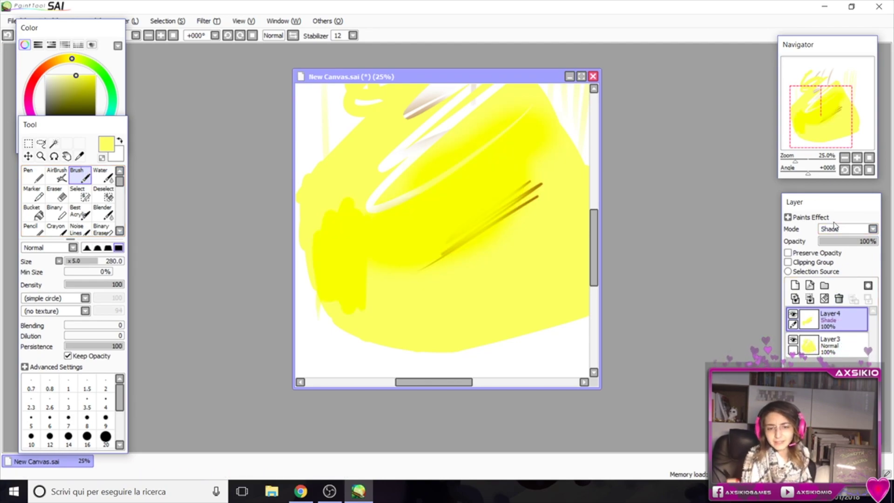
pyautogui.press('Down')
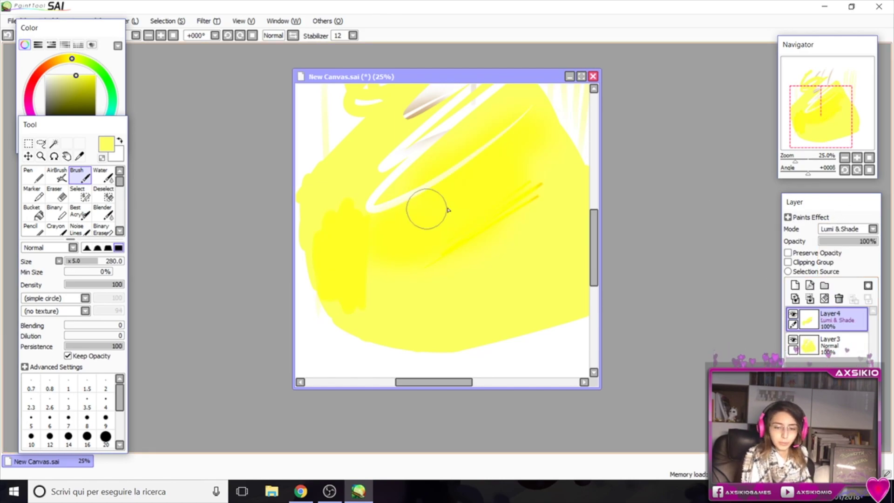
pyautogui.click(843, 229)
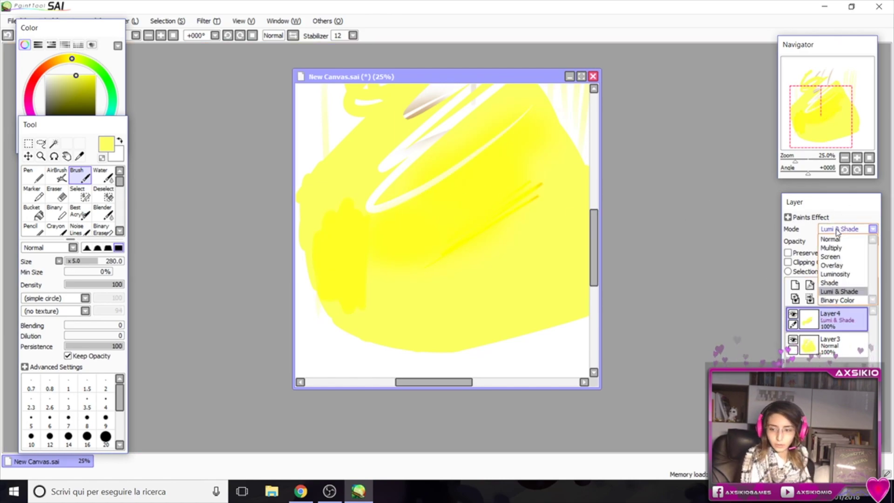
pyautogui.click(837, 299)
pyautogui.click(841, 229)
pyautogui.click(838, 239)
pyautogui.click(832, 230)
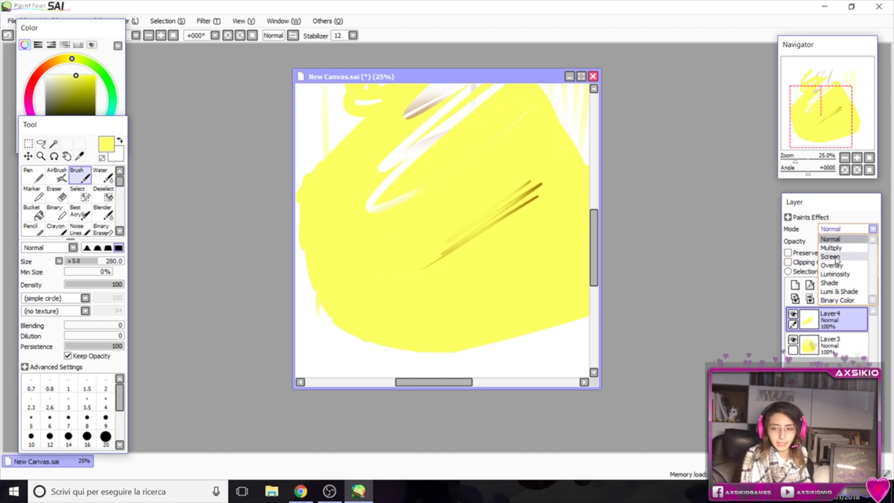
pyautogui.click(850, 227)
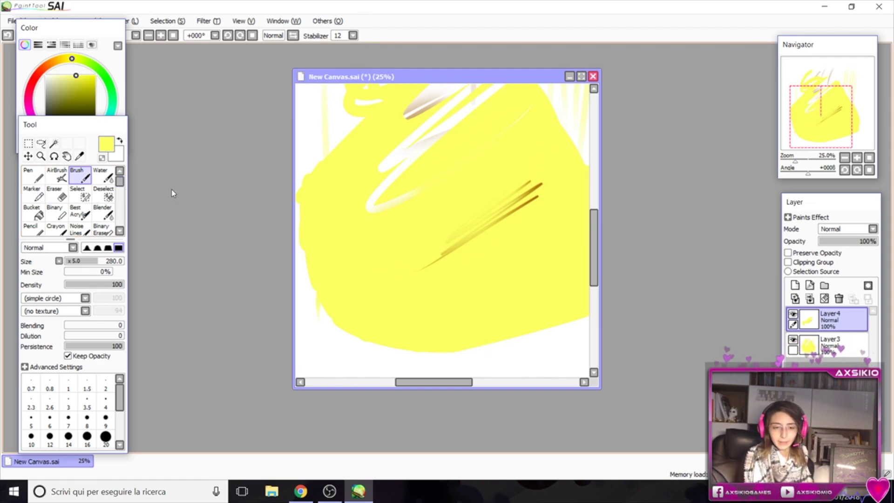
# Step: Check the Marker tool's settings and switch back to the Brush
pyautogui.click(32, 194)
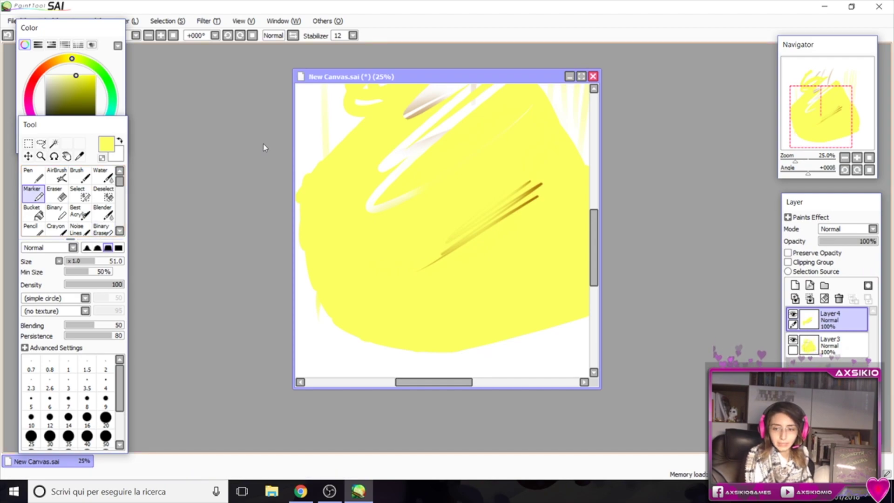
pyautogui.click(80, 176)
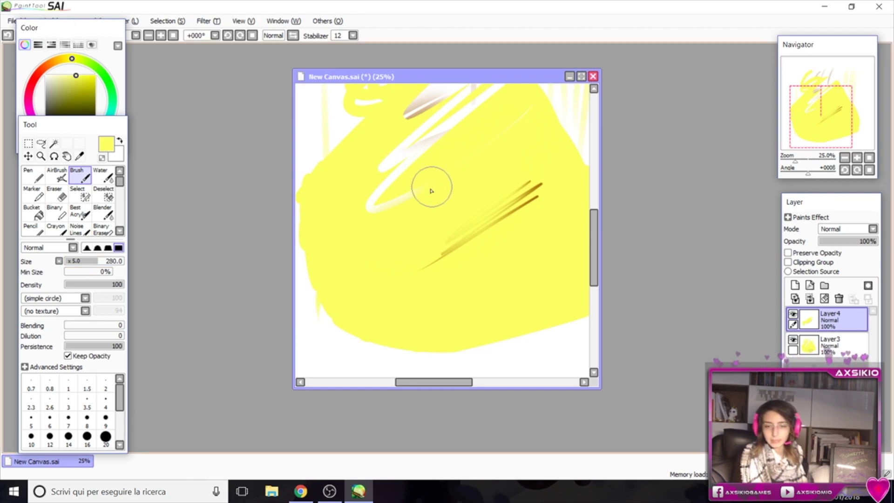
# Step: Set the Brush size to 155 and paint a round red dot in the middle of the yellow shape on Layer4
pyautogui.moveTo(88, 262); pyautogui.dragTo(82, 261)
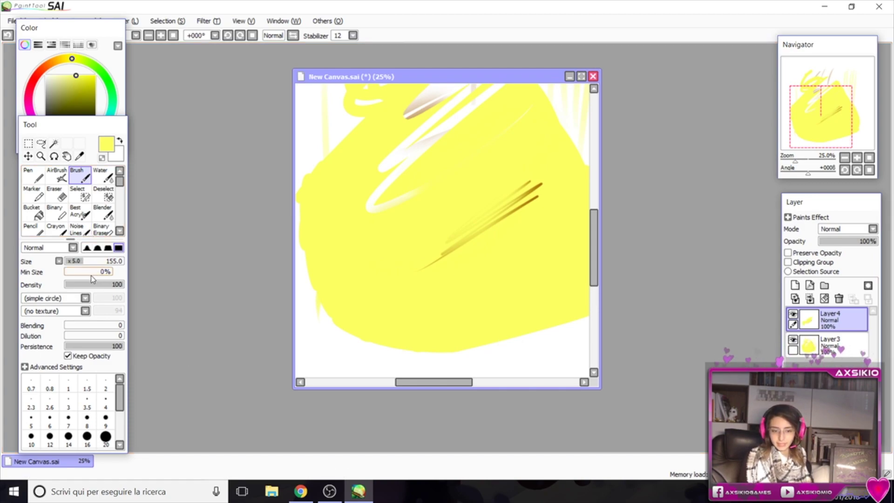
pyautogui.moveTo(39, 70); pyautogui.dragTo(33, 81)
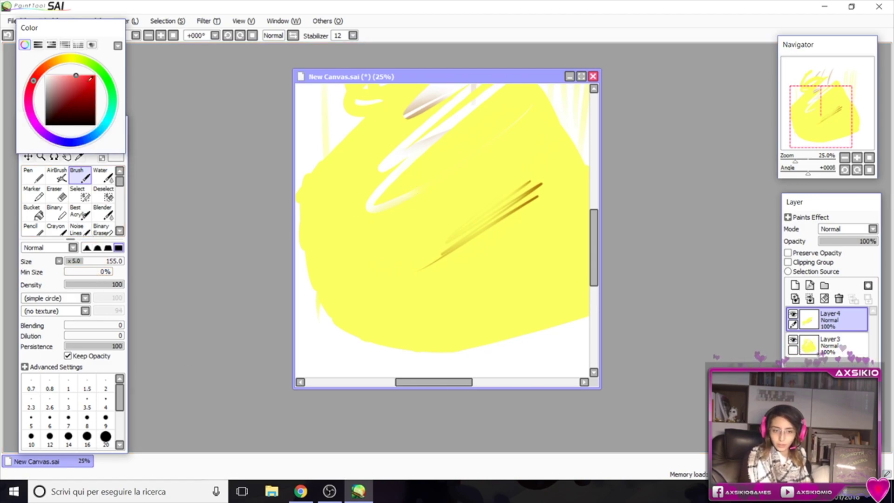
pyautogui.moveTo(457, 204)
pyautogui.mouseDown()
pyautogui.moveTo(443, 201)
pyautogui.moveTo(449, 197)
pyautogui.mouseUp()
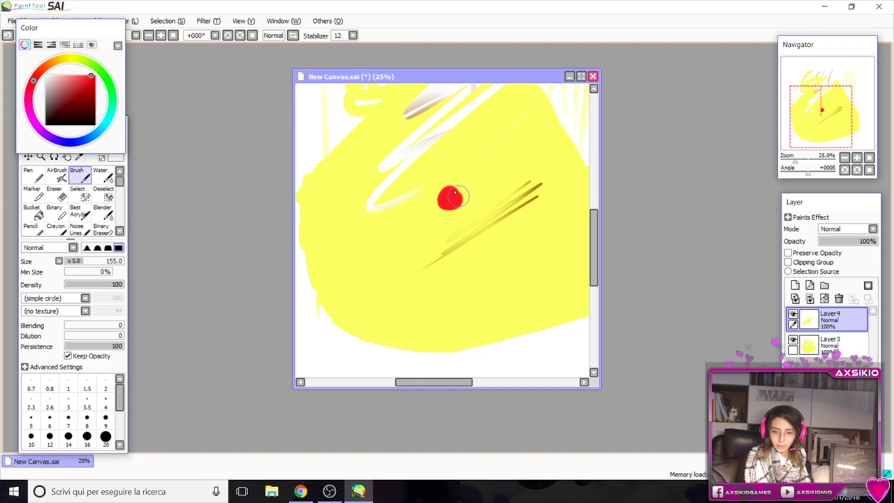
# Step: Set the Brush's minimum size to 100% and paint three red spots around the first dot on the yellow shape
pyautogui.moveTo(75, 273); pyautogui.dragTo(91, 275)
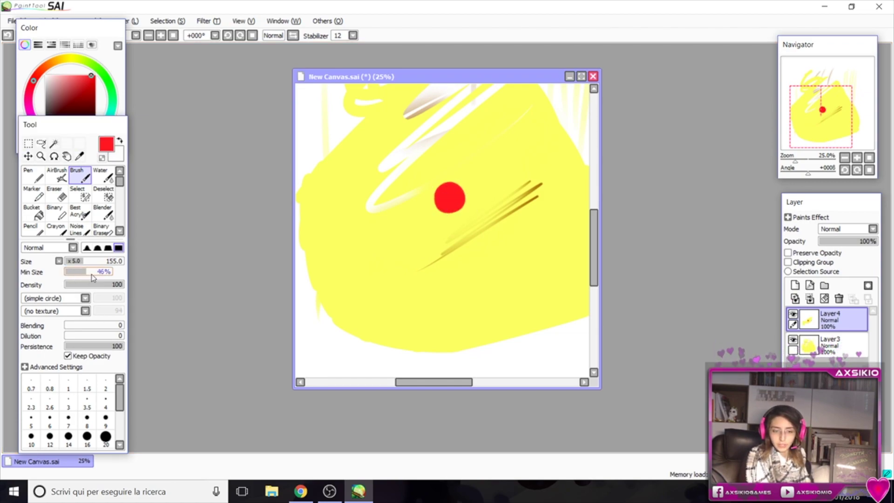
pyautogui.moveTo(377, 248); pyautogui.dragTo(373, 257)
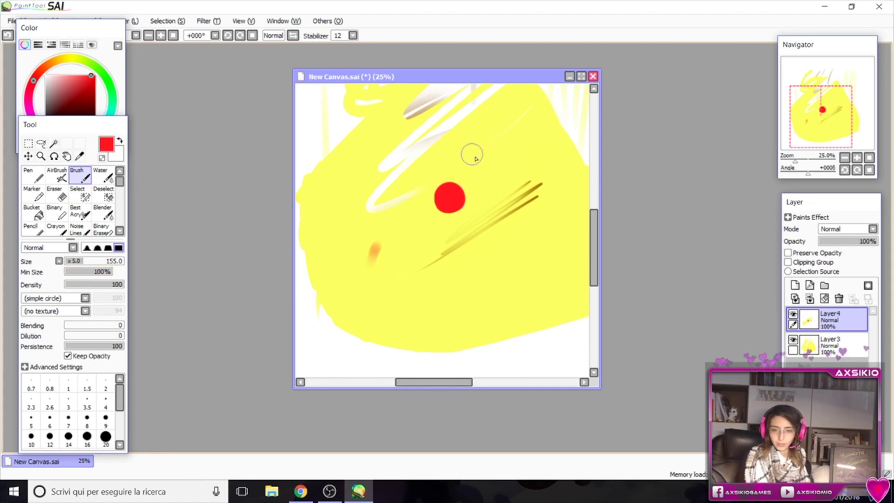
pyautogui.moveTo(489, 141); pyautogui.dragTo(490, 144)
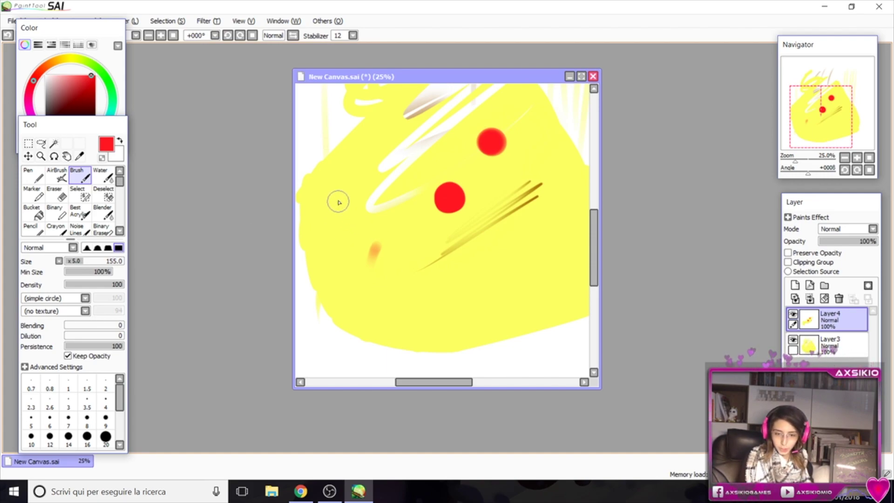
pyautogui.moveTo(339, 199); pyautogui.dragTo(338, 211)
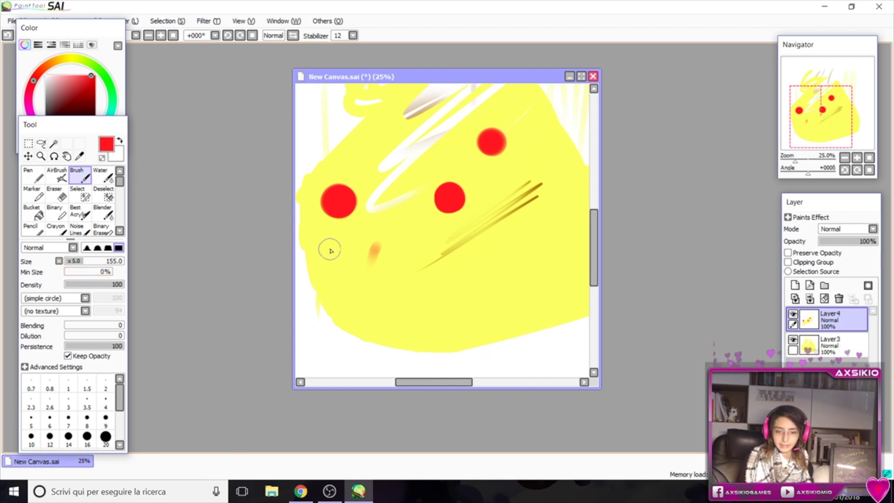
# Step: With the minimum size at 0%, scatter red dots and short dabs of varying width across the yellow shape
pyautogui.moveTo(329, 252); pyautogui.dragTo(334, 253)
pyautogui.moveTo(438, 260); pyautogui.dragTo(435, 264)
pyautogui.click(476, 269)
pyautogui.moveTo(517, 242); pyautogui.dragTo(508, 246)
pyautogui.moveTo(469, 269); pyautogui.dragTo(571, 229)
pyautogui.moveTo(549, 217); pyautogui.dragTo(559, 212)
pyautogui.moveTo(523, 159); pyautogui.dragTo(538, 168)
pyautogui.moveTo(475, 212); pyautogui.dragTo(493, 218)
pyautogui.moveTo(390, 235)
pyautogui.mouseDown()
pyautogui.moveTo(403, 228)
pyautogui.moveTo(384, 256)
pyautogui.mouseUp()
pyautogui.click(400, 282)
pyautogui.moveTo(344, 291); pyautogui.dragTo(343, 301)
pyautogui.moveTo(405, 172); pyautogui.dragTo(421, 159)
# Step: Set the Brush size to 225 and paint one large and one tiny red dot in the lower part of the yellow shape
pyautogui.click(93, 262)
pyautogui.moveTo(93, 266); pyautogui.dragTo(91, 265)
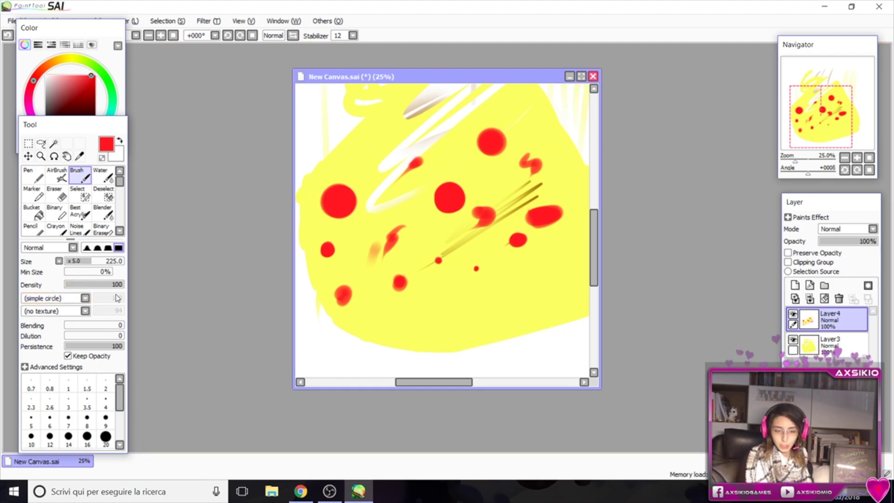
pyautogui.moveTo(485, 289); pyautogui.dragTo(493, 296)
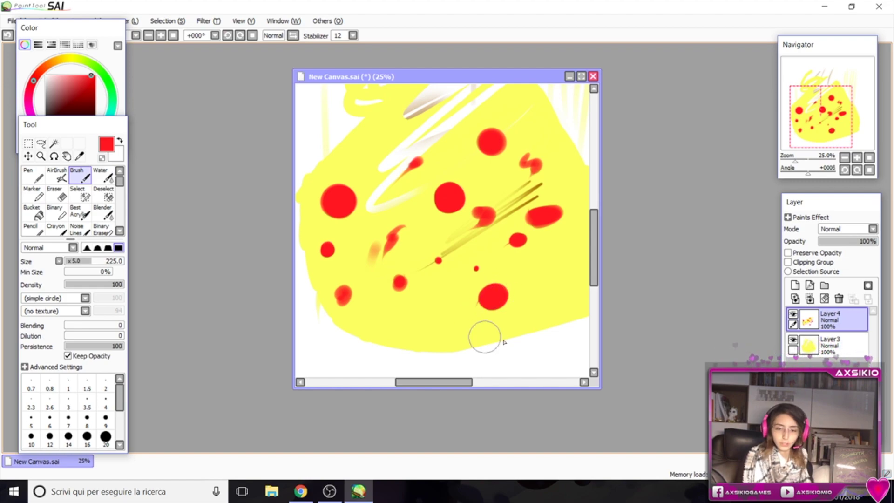
pyautogui.click(560, 273)
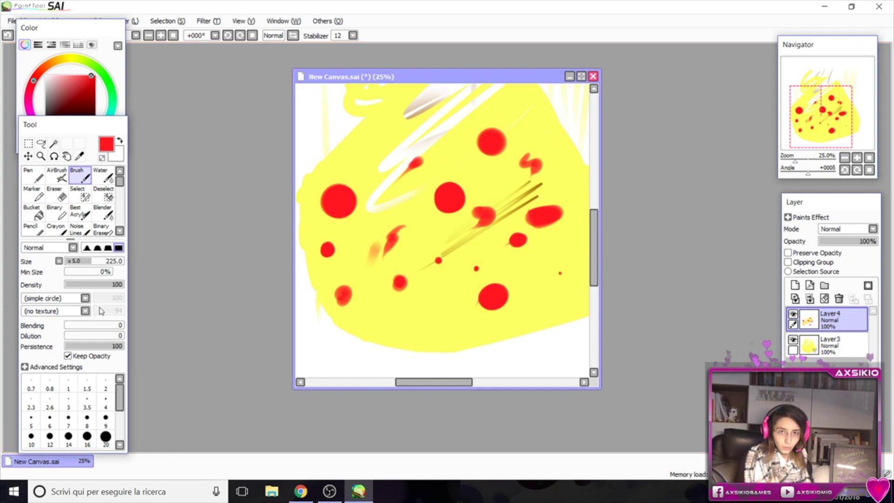
# Step: Lower the Brush density to 11, paint faint translucent strokes along the shape's lower part, and restore the density to 100
pyautogui.moveTo(117, 286); pyautogui.dragTo(84, 288)
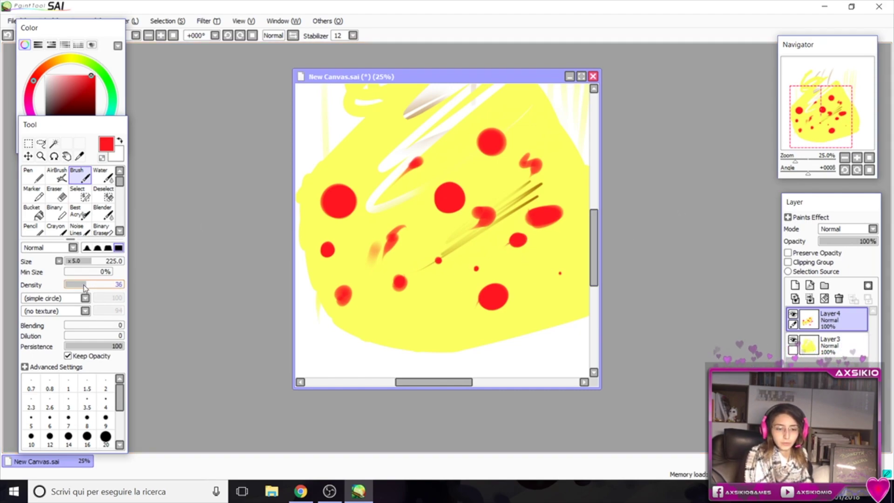
pyautogui.moveTo(410, 250)
pyautogui.mouseDown()
pyautogui.moveTo(424, 237)
pyautogui.moveTo(411, 252)
pyautogui.moveTo(420, 254)
pyautogui.moveTo(417, 230)
pyautogui.moveTo(425, 250)
pyautogui.moveTo(412, 246)
pyautogui.moveTo(430, 286)
pyautogui.moveTo(440, 267)
pyautogui.moveTo(423, 277)
pyautogui.moveTo(416, 323)
pyautogui.moveTo(354, 278)
pyautogui.moveTo(349, 336)
pyautogui.moveTo(456, 352)
pyautogui.moveTo(369, 340)
pyautogui.moveTo(427, 345)
pyautogui.moveTo(485, 326)
pyautogui.moveTo(530, 308)
pyautogui.moveTo(559, 284)
pyautogui.mouseUp()
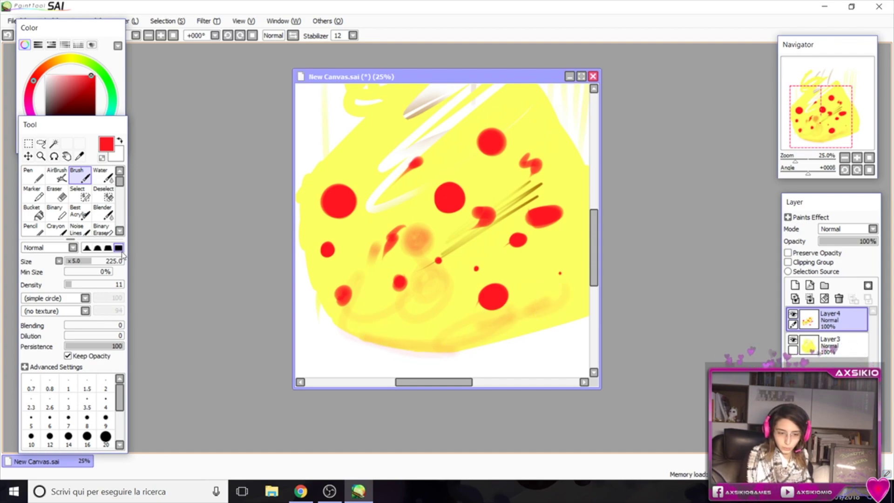
pyautogui.click(123, 284)
# Step: Apply the ACQUA brush shape at size 475 and paint rippled red strokes over the upper part of the yellow shape
pyautogui.click(76, 299)
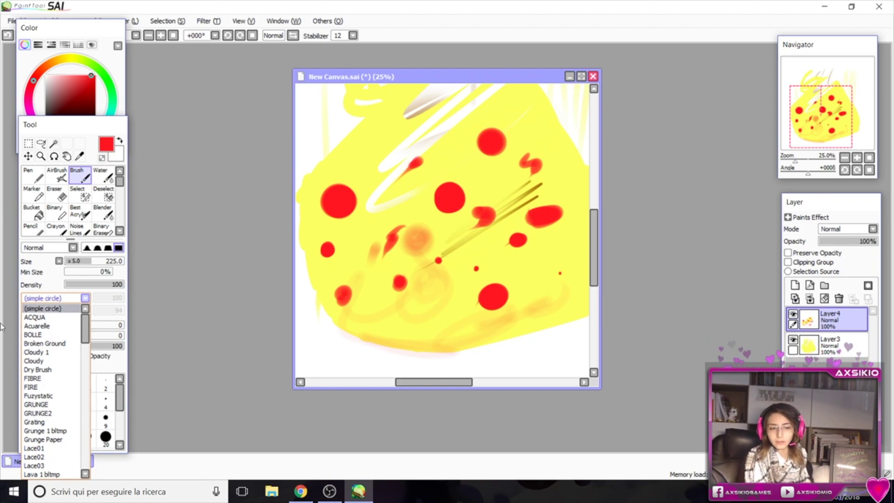
pyautogui.click(34, 318)
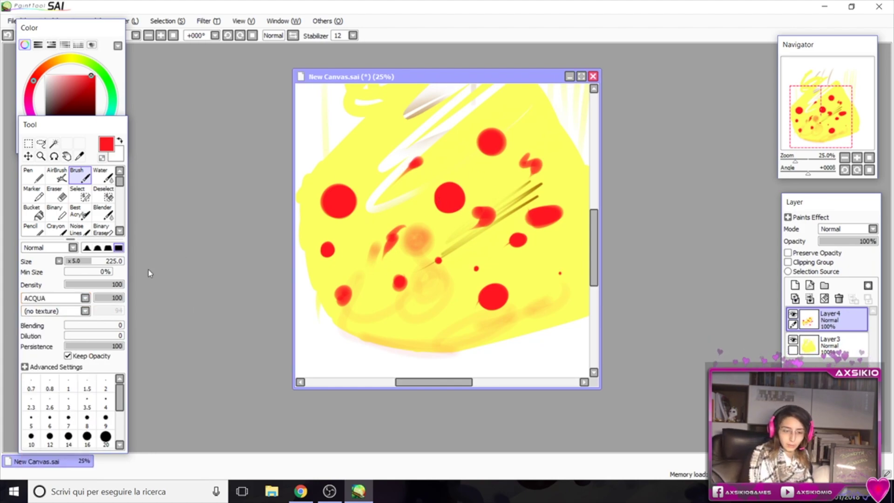
pyautogui.click(121, 260)
pyautogui.moveTo(453, 158)
pyautogui.mouseDown()
pyautogui.moveTo(481, 176)
pyautogui.moveTo(419, 108)
pyautogui.moveTo(387, 222)
pyautogui.mouseUp()
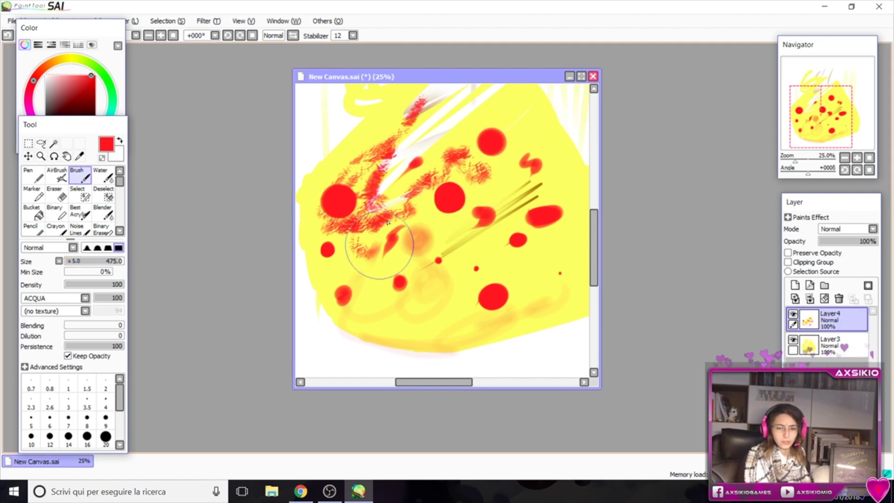
# Step: Paint thin red streaks across the yellow shape with the FIRE brush shape and reset the brush to the simple circle
pyautogui.click(65, 299)
pyautogui.moveTo(87, 331)
pyautogui.mouseDown()
pyautogui.moveTo(92, 353)
pyautogui.moveTo(92, 335)
pyautogui.mouseUp()
pyautogui.click(31, 357)
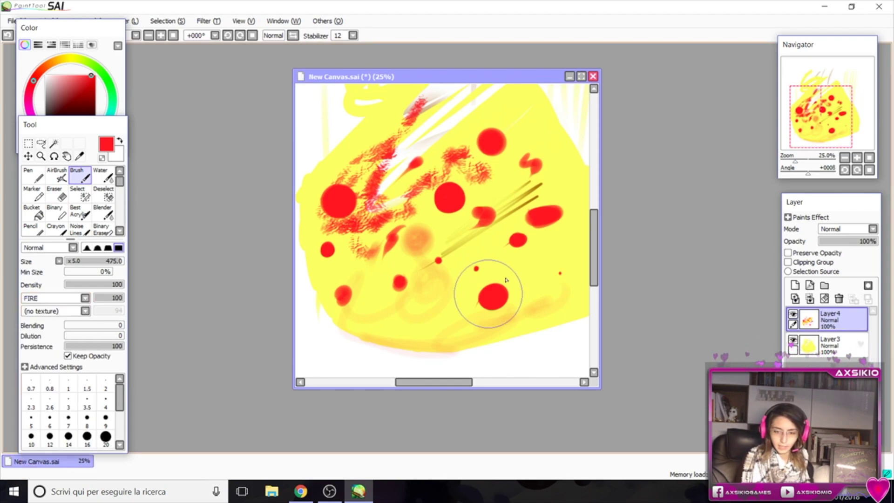
pyautogui.moveTo(556, 112); pyautogui.dragTo(562, 254)
pyautogui.moveTo(403, 314); pyautogui.dragTo(401, 294)
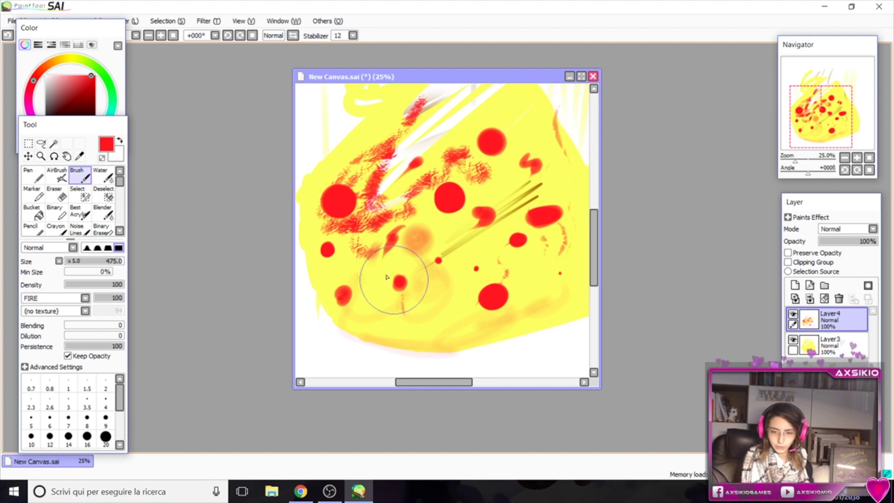
pyautogui.moveTo(332, 230)
pyautogui.mouseDown()
pyautogui.moveTo(328, 146)
pyautogui.moveTo(371, 321)
pyautogui.moveTo(561, 88)
pyautogui.moveTo(550, 271)
pyautogui.moveTo(443, 232)
pyautogui.mouseUp()
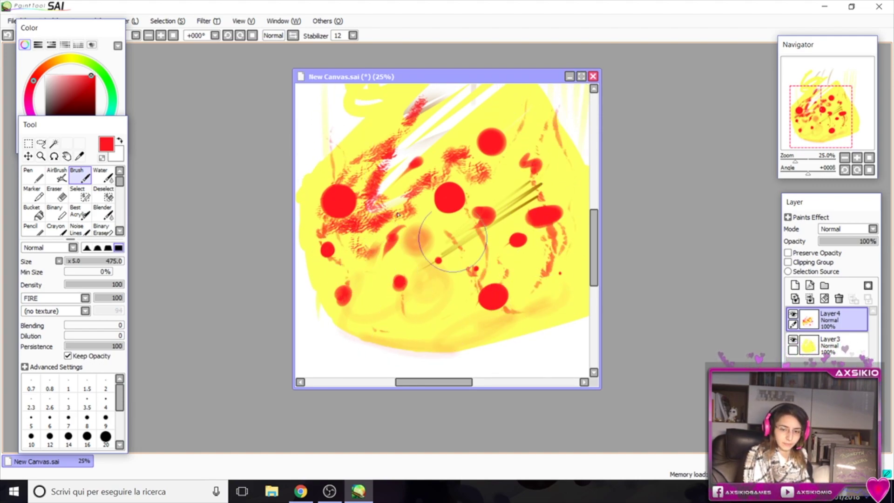
pyautogui.click(52, 298)
pyautogui.scroll(5, 68, 317)
pyautogui.click(70, 306)
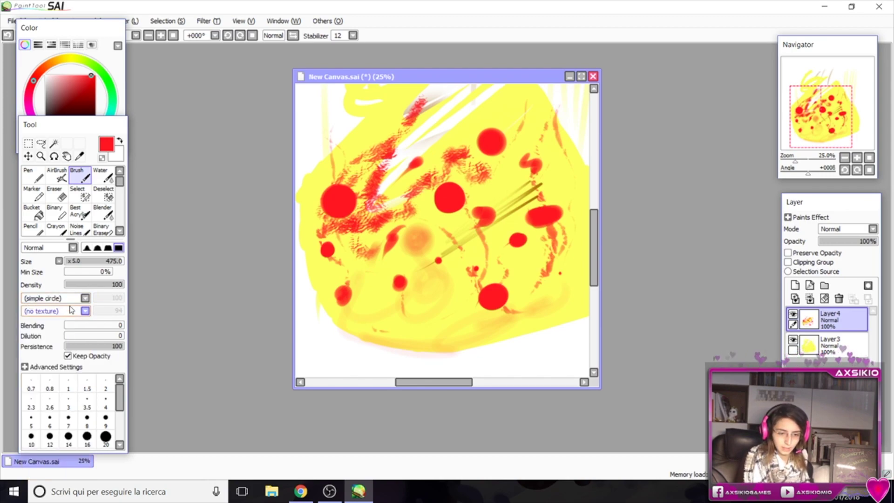
# Step: Try the paper textures and Dirt 02 brush textures with red and magenta strokes, and return the brush to no texture
pyautogui.click(53, 311)
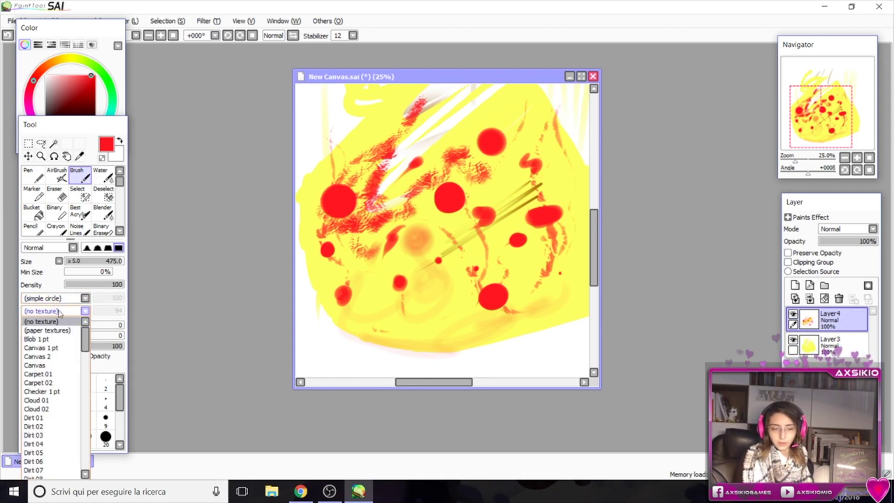
pyautogui.click(47, 330)
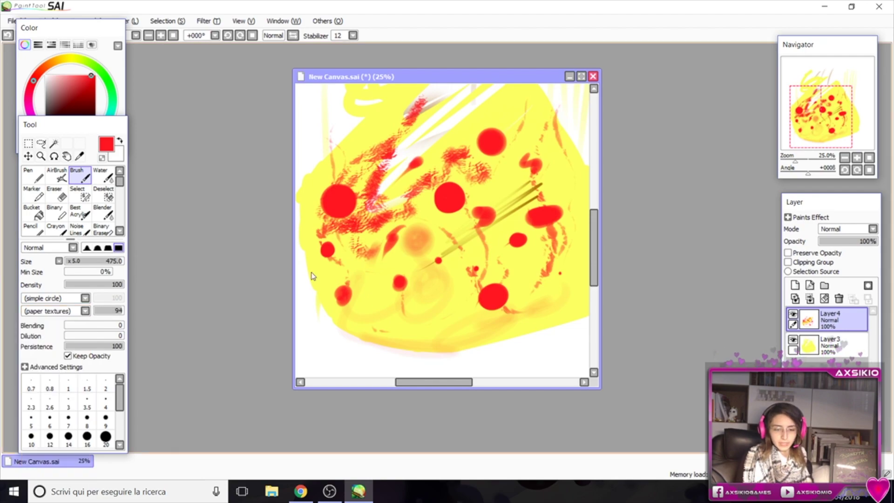
pyautogui.moveTo(396, 129)
pyautogui.mouseDown()
pyautogui.moveTo(352, 147)
pyautogui.moveTo(418, 127)
pyautogui.moveTo(378, 130)
pyautogui.moveTo(389, 134)
pyautogui.moveTo(374, 162)
pyautogui.mouseUp()
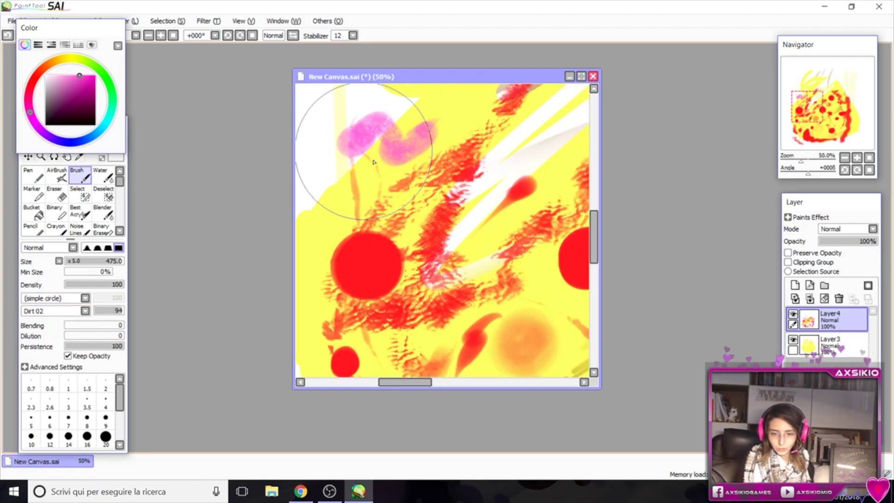
pyautogui.moveTo(461, 123)
pyautogui.mouseDown()
pyautogui.moveTo(546, 177)
pyautogui.moveTo(483, 227)
pyautogui.moveTo(487, 293)
pyautogui.mouseUp()
pyautogui.moveTo(301, 199)
pyautogui.mouseDown()
pyautogui.moveTo(340, 167)
pyautogui.moveTo(378, 186)
pyautogui.moveTo(387, 275)
pyautogui.moveTo(405, 261)
pyautogui.mouseUp()
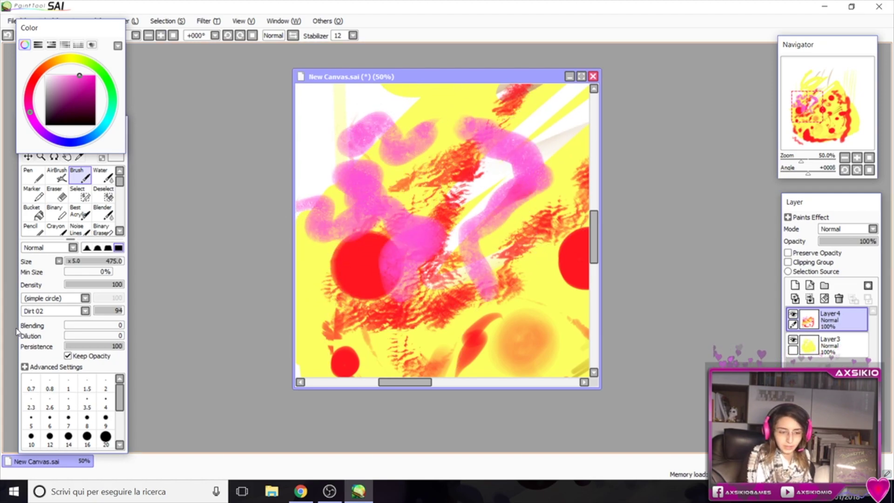
pyautogui.click(55, 310)
pyautogui.click(65, 321)
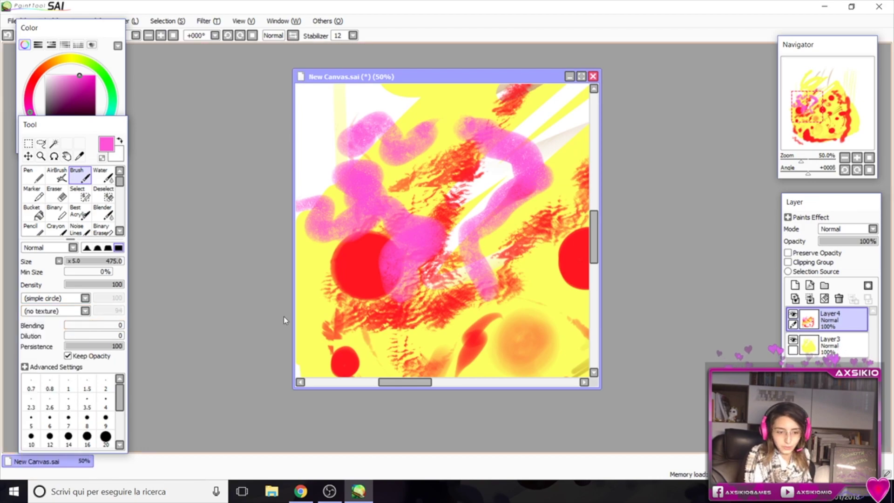
# Step: Set the Brush's Blending to 88 and paint strokes over the red areas to mix the colors on Layer4
pyautogui.scroll(-1, 363, 317)
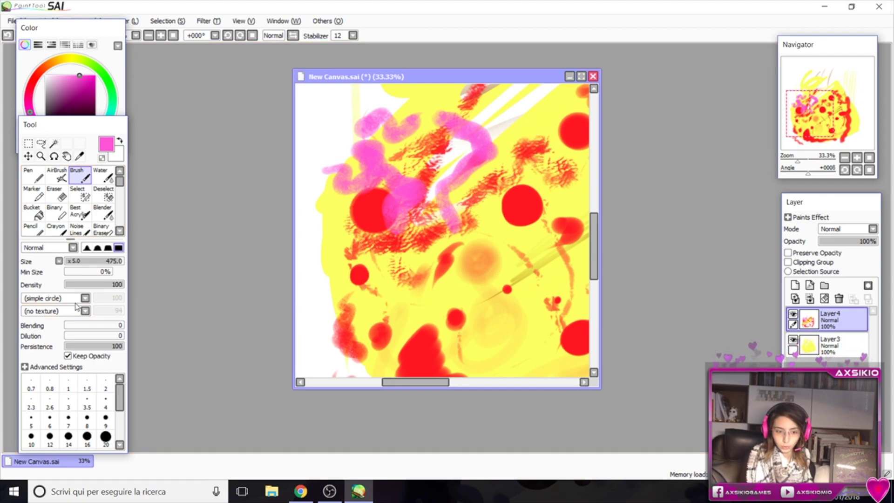
pyautogui.moveTo(74, 327); pyautogui.dragTo(117, 324)
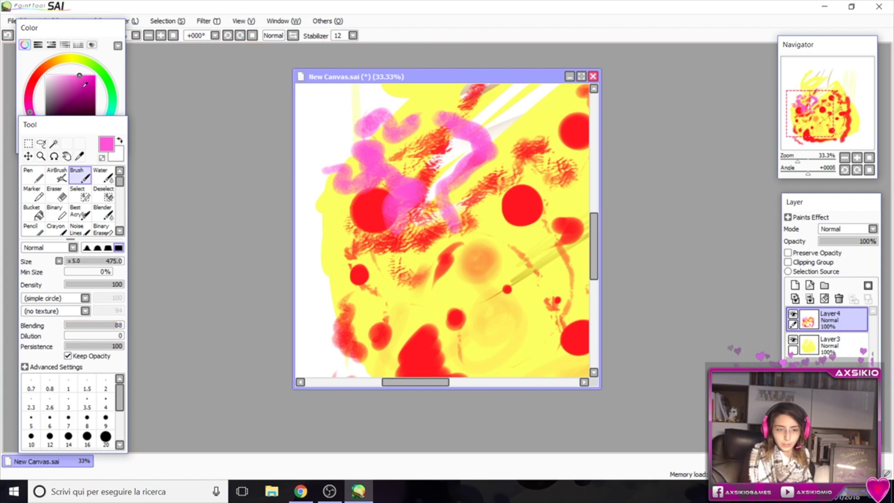
pyautogui.moveTo(352, 186)
pyautogui.mouseDown()
pyautogui.moveTo(368, 217)
pyautogui.moveTo(348, 221)
pyautogui.moveTo(368, 233)
pyautogui.moveTo(345, 249)
pyautogui.moveTo(334, 233)
pyautogui.moveTo(351, 201)
pyautogui.moveTo(348, 214)
pyautogui.moveTo(386, 236)
pyautogui.moveTo(379, 261)
pyautogui.moveTo(395, 246)
pyautogui.moveTo(375, 270)
pyautogui.mouseUp()
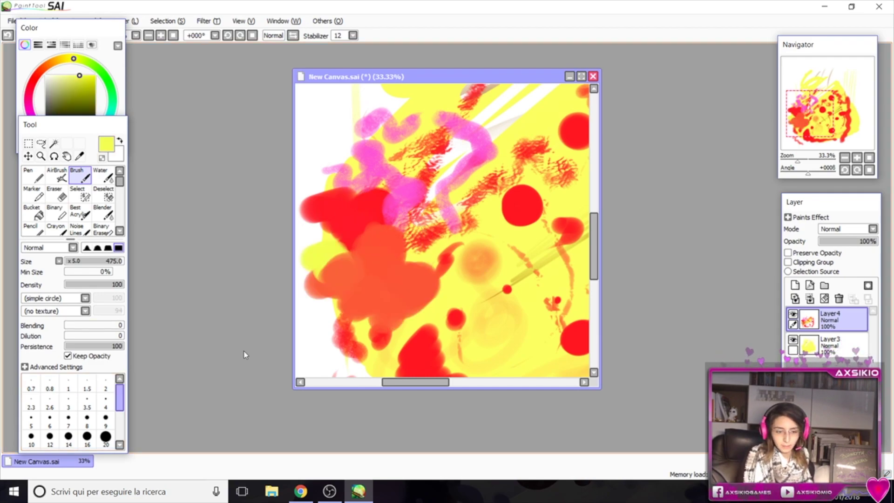
pyautogui.moveTo(381, 237); pyautogui.dragTo(364, 243)
pyautogui.moveTo(355, 298)
pyautogui.mouseDown()
pyautogui.moveTo(389, 284)
pyautogui.moveTo(321, 242)
pyautogui.moveTo(354, 261)
pyautogui.mouseUp()
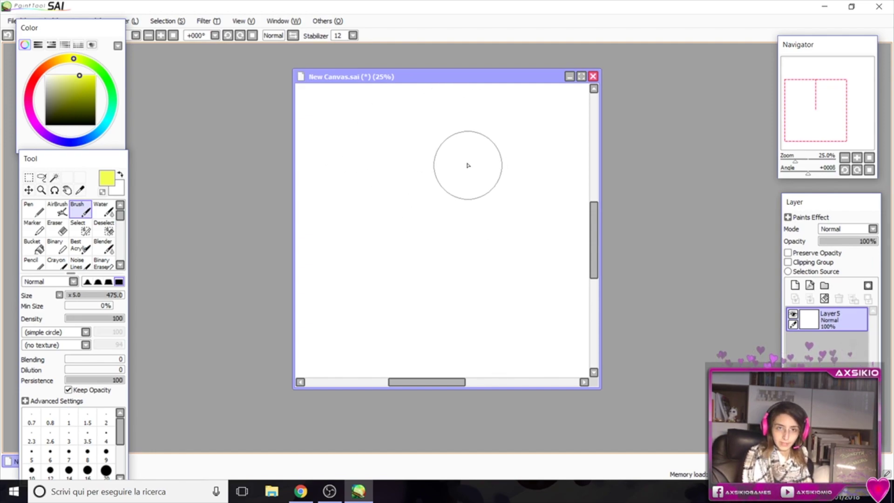
# Step: Paint a yellow zigzag scribble on Layer5 and add a new layer above it
pyautogui.moveTo(416, 199); pyautogui.dragTo(379, 293)
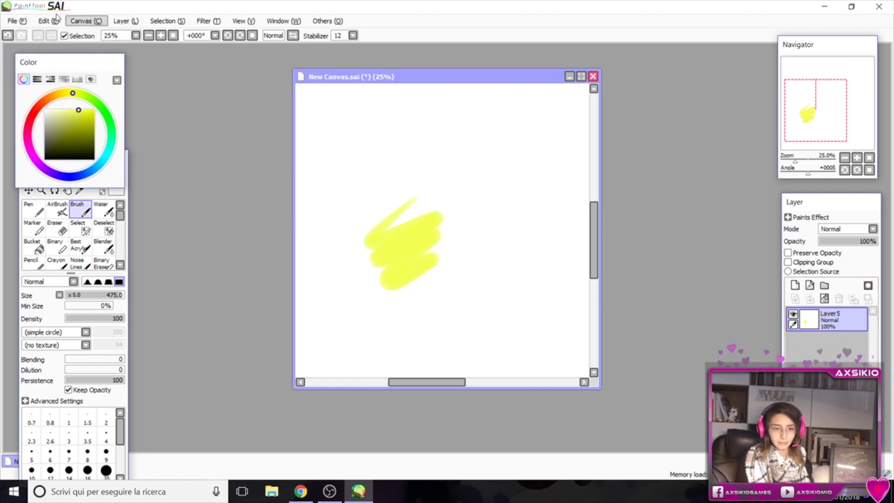
pyautogui.click(19, 21)
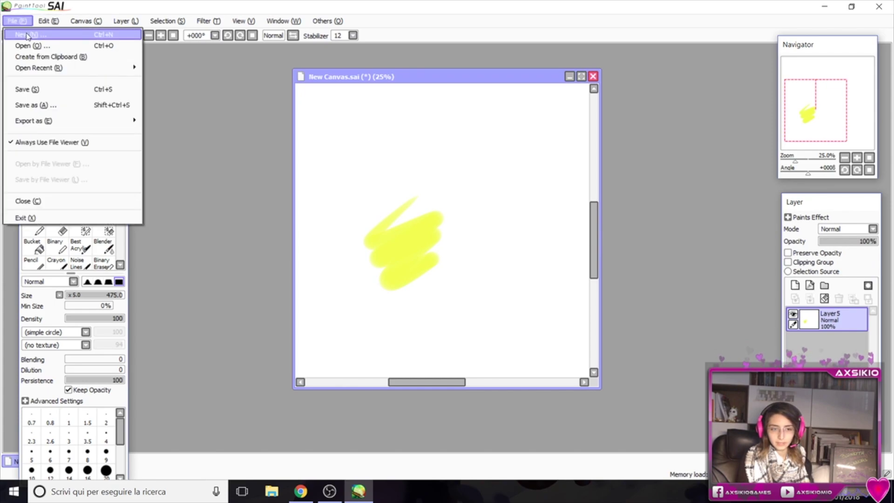
pyautogui.moveTo(125, 21)
pyautogui.click(134, 37)
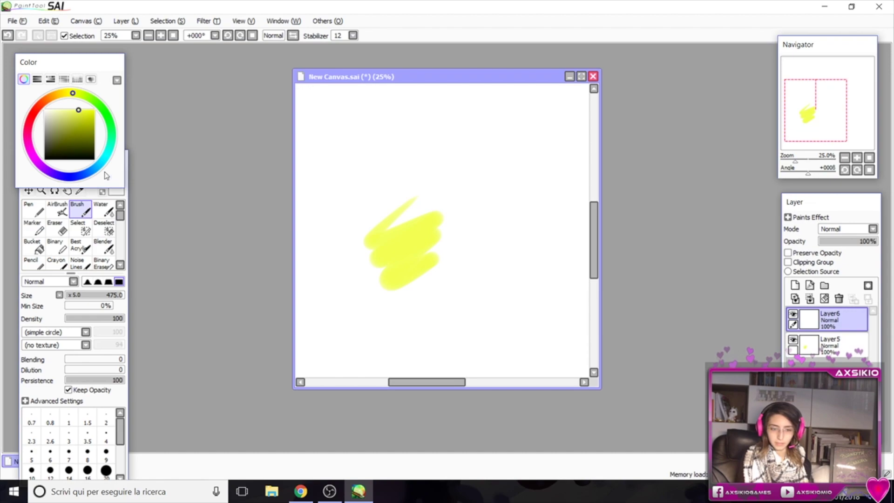
# Step: Reposition the Color panel to uncover the main menus and review the layer commands
pyautogui.moveTo(78, 70); pyautogui.dragTo(81, 35)
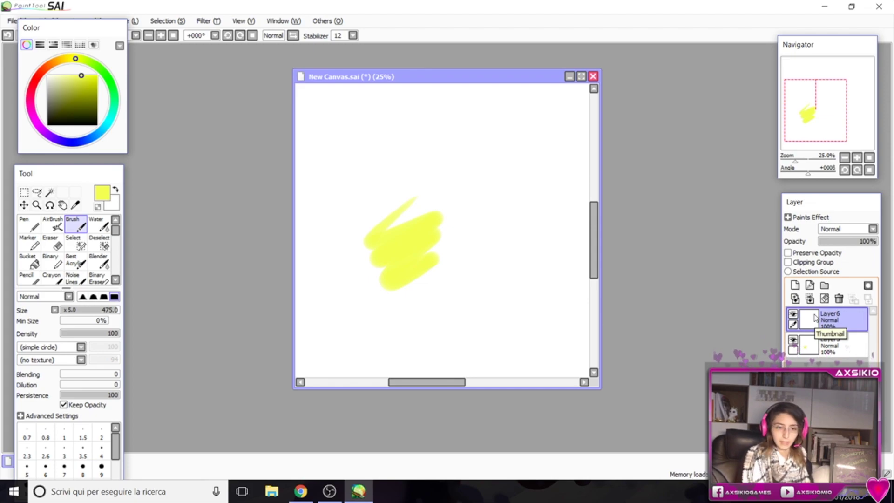
pyautogui.click(168, 21)
pyautogui.click(100, 29)
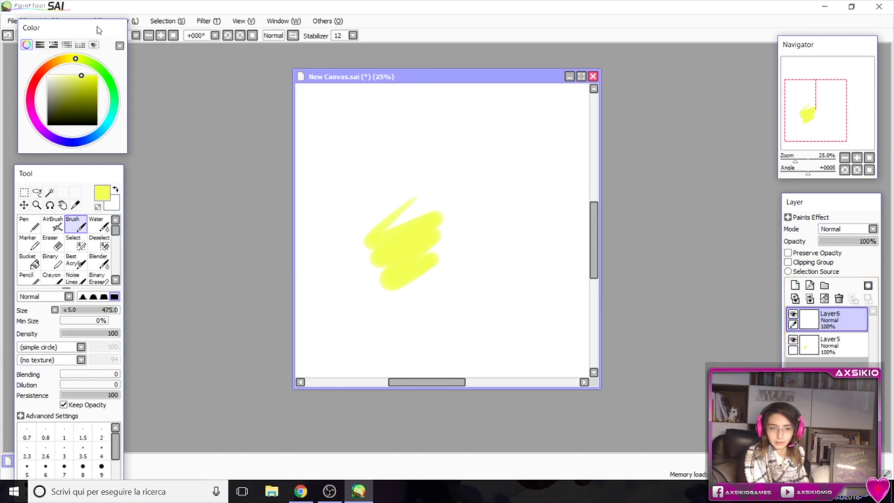
pyautogui.moveTo(99, 31); pyautogui.dragTo(94, 80)
pyautogui.click(126, 21)
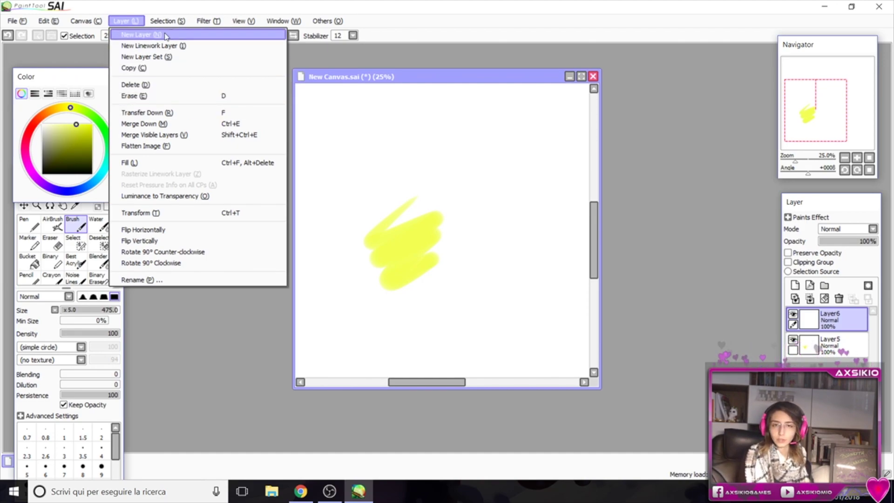
pyautogui.click(60, 50)
pyautogui.moveTo(66, 81); pyautogui.dragTo(59, 58)
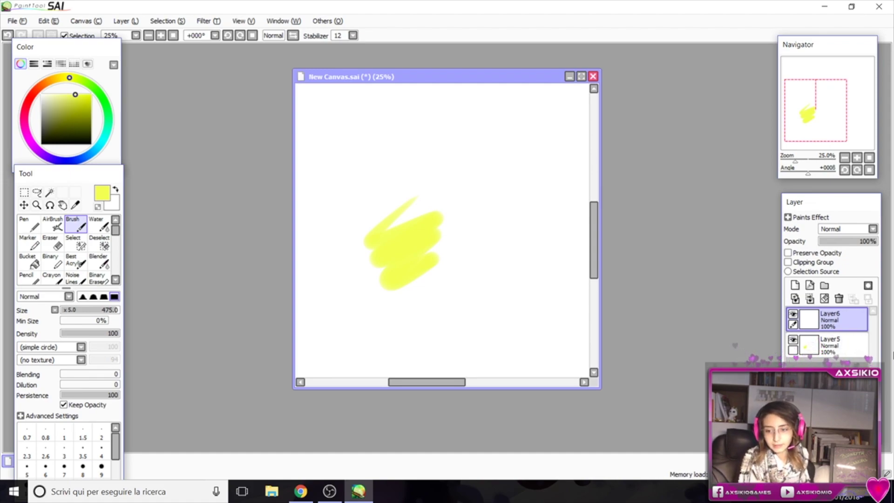
# Step: Paint a large filled yellow circle on Layer6 and add a new layer above it with Clipping Group enabled
pyautogui.moveTo(406, 233)
pyautogui.mouseDown()
pyautogui.moveTo(373, 275)
pyautogui.moveTo(457, 259)
pyautogui.moveTo(351, 205)
pyautogui.moveTo(478, 209)
pyautogui.moveTo(359, 230)
pyautogui.mouseUp()
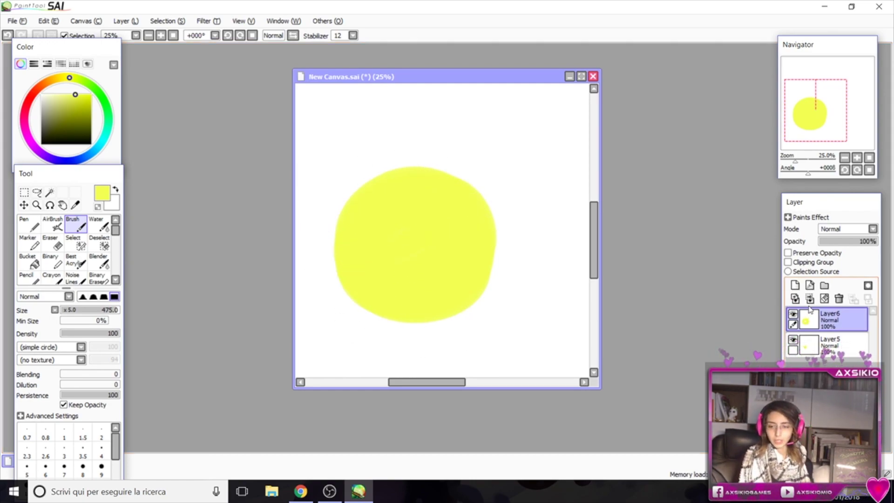
pyautogui.click(795, 286)
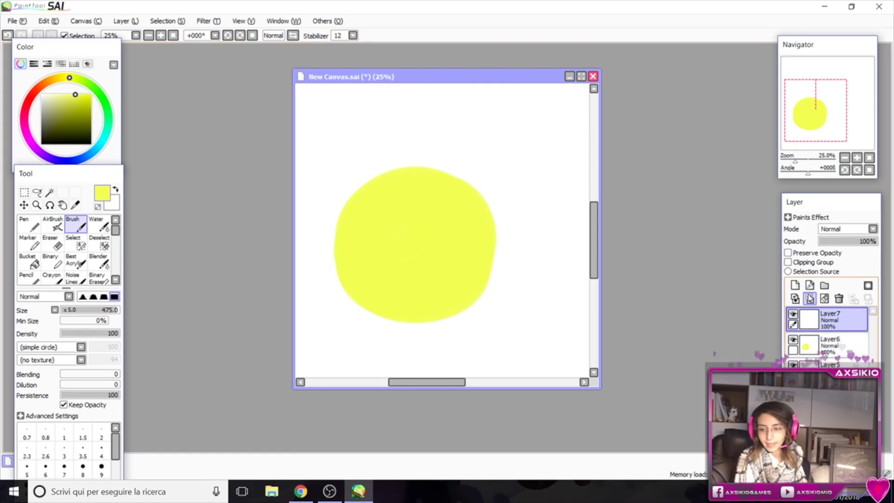
pyautogui.click(809, 263)
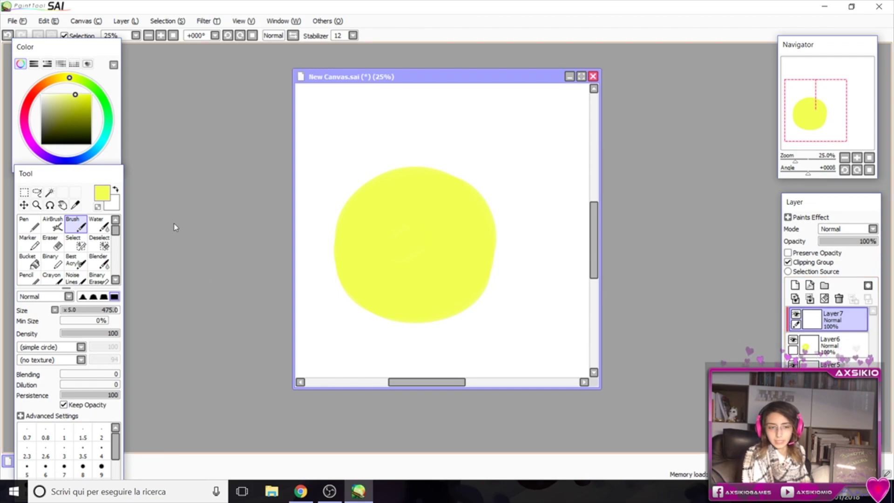
# Step: Paint red over the yellow circle on the clipped Layer7, leaving a small area in the middle uncovered
pyautogui.moveTo(34, 127); pyautogui.dragTo(27, 102)
pyautogui.click(79, 95)
pyautogui.moveTo(443, 170)
pyautogui.mouseDown()
pyautogui.moveTo(296, 250)
pyautogui.moveTo(383, 173)
pyautogui.moveTo(508, 135)
pyautogui.moveTo(395, 207)
pyautogui.moveTo(305, 282)
pyautogui.mouseUp()
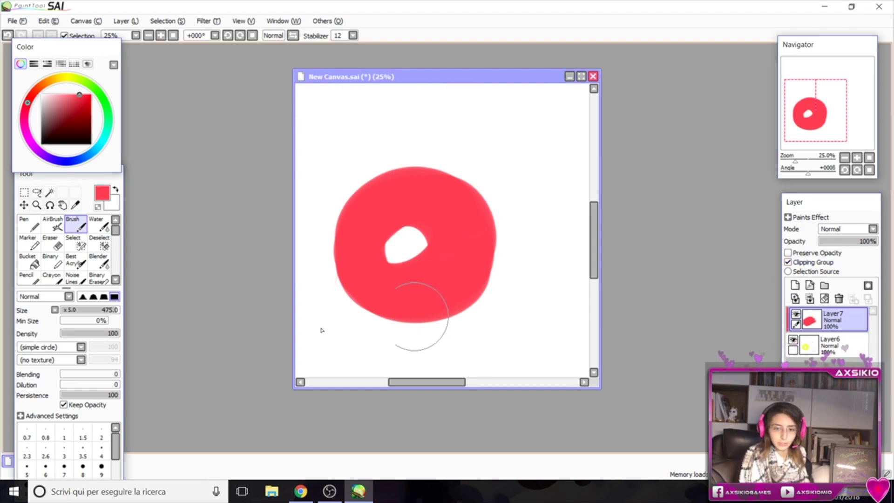
# Step: Turn off Layer7's Clipping Group to compare the unclipped red strokes, and turn it back on
pyautogui.click(788, 263)
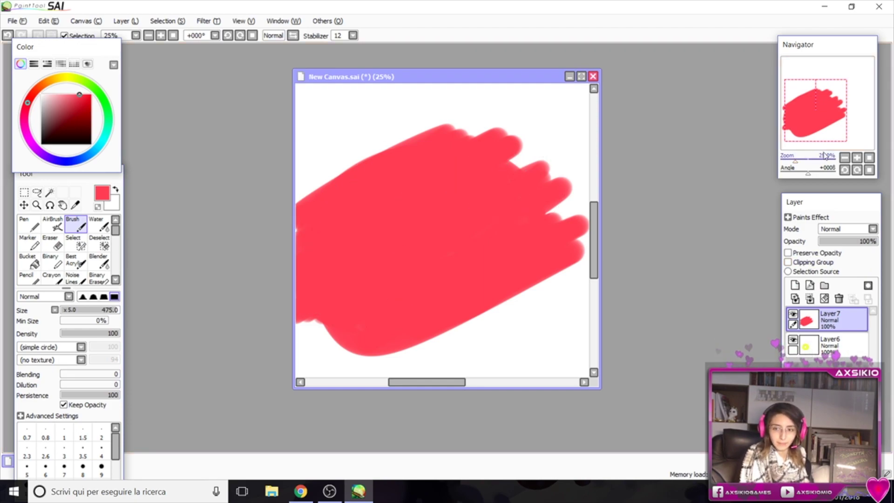
pyautogui.click(844, 157)
pyautogui.click(857, 159)
pyautogui.click(788, 262)
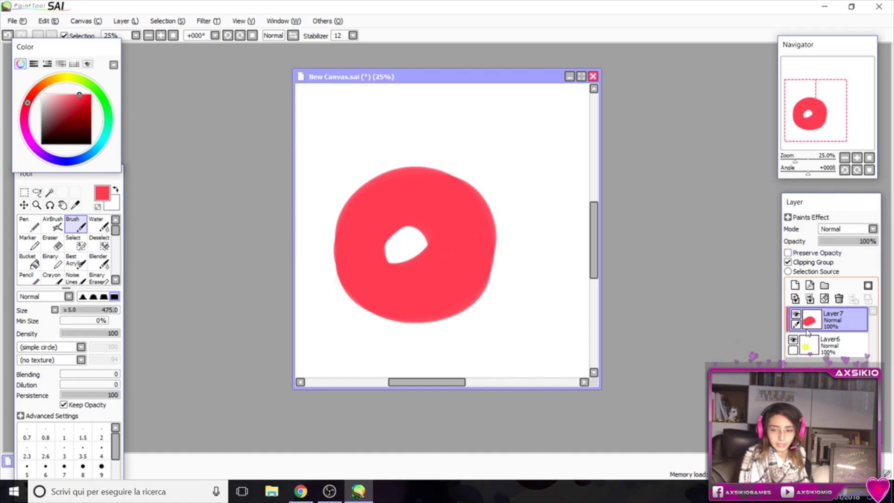
# Step: Paint yellow over the gap in the circle's middle on Layer6 and clear the red paint from Layer7
pyautogui.click(834, 345)
pyautogui.moveTo(396, 206)
pyautogui.mouseDown()
pyautogui.moveTo(418, 244)
pyautogui.moveTo(427, 239)
pyautogui.moveTo(410, 224)
pyautogui.mouseUp()
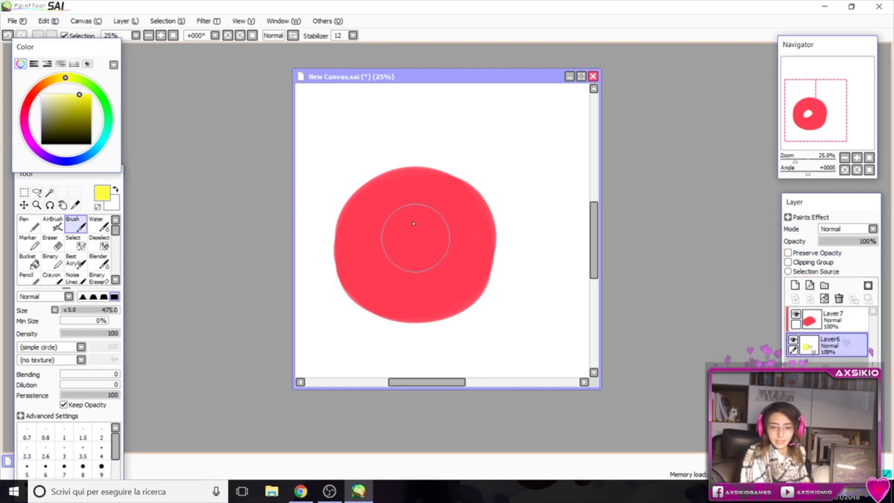
pyautogui.hotkey('ctrl', 'z')
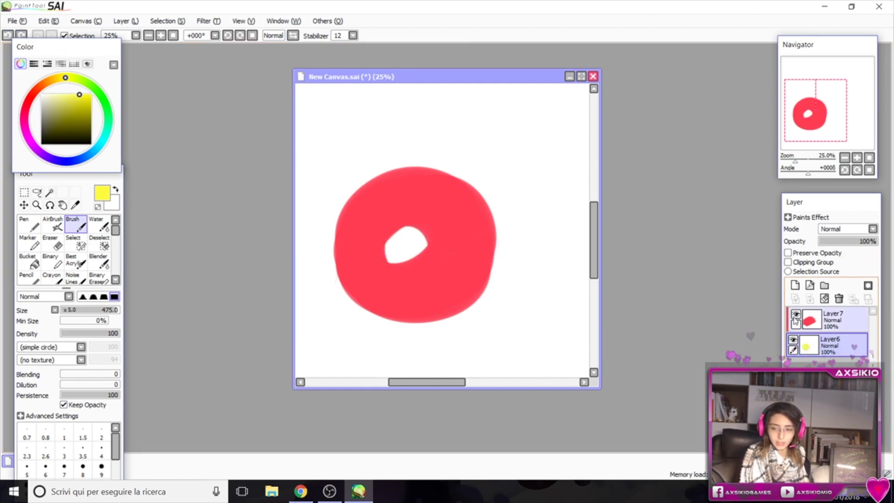
pyautogui.moveTo(419, 240)
pyautogui.mouseDown()
pyautogui.moveTo(401, 260)
pyautogui.moveTo(414, 263)
pyautogui.moveTo(412, 203)
pyautogui.mouseUp()
pyautogui.click(839, 321)
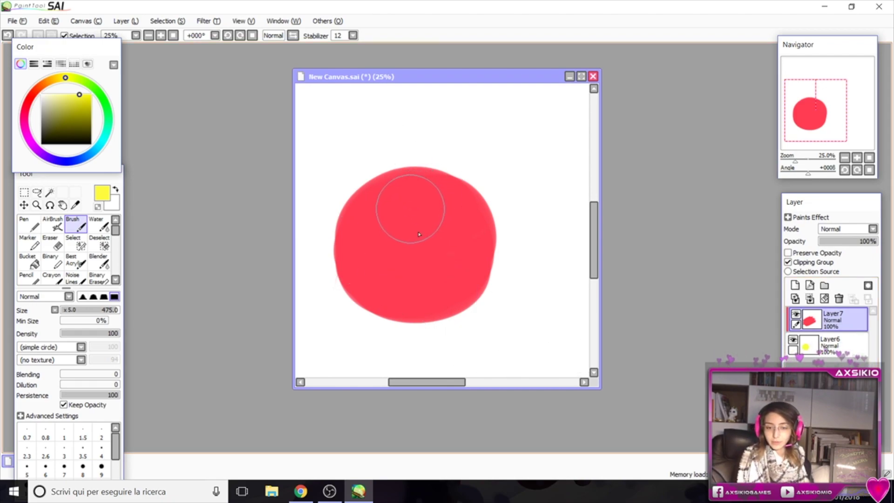
pyautogui.click(824, 299)
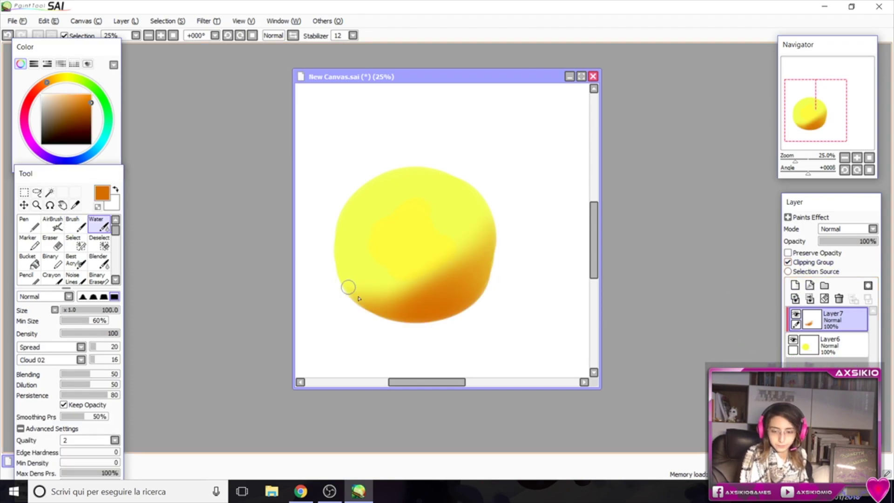
# Step: Set the Water tool's size to 310 with the x5.0 multiplier and blend the orange shading on Layer7 into the yellow
pyautogui.click(55, 310)
pyautogui.click(70, 342)
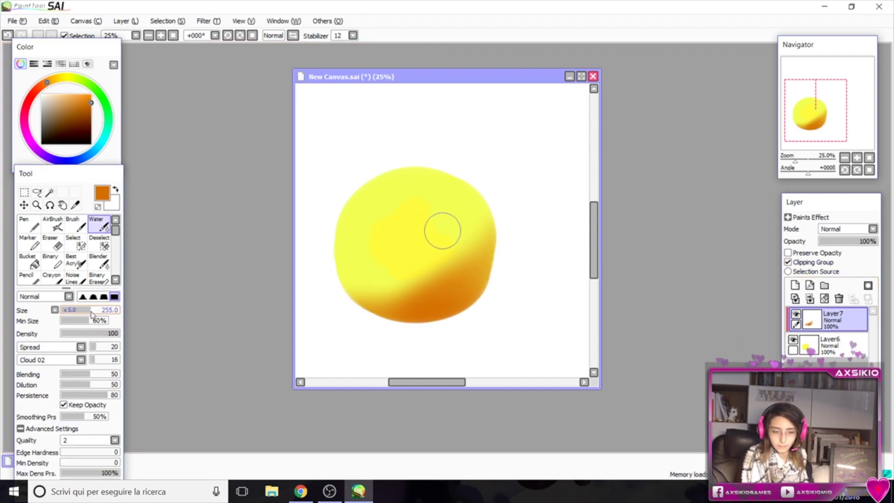
pyautogui.moveTo(484, 223)
pyautogui.mouseDown()
pyautogui.moveTo(358, 297)
pyautogui.moveTo(509, 209)
pyautogui.moveTo(470, 271)
pyautogui.moveTo(399, 303)
pyautogui.moveTo(469, 206)
pyautogui.moveTo(441, 246)
pyautogui.mouseUp()
pyautogui.moveTo(368, 269)
pyautogui.mouseDown()
pyautogui.moveTo(379, 303)
pyautogui.moveTo(404, 314)
pyautogui.mouseUp()
pyautogui.moveTo(475, 228)
pyautogui.mouseDown()
pyautogui.moveTo(482, 263)
pyautogui.moveTo(375, 306)
pyautogui.moveTo(484, 208)
pyautogui.moveTo(323, 280)
pyautogui.moveTo(464, 203)
pyautogui.moveTo(327, 280)
pyautogui.moveTo(462, 194)
pyautogui.mouseUp()
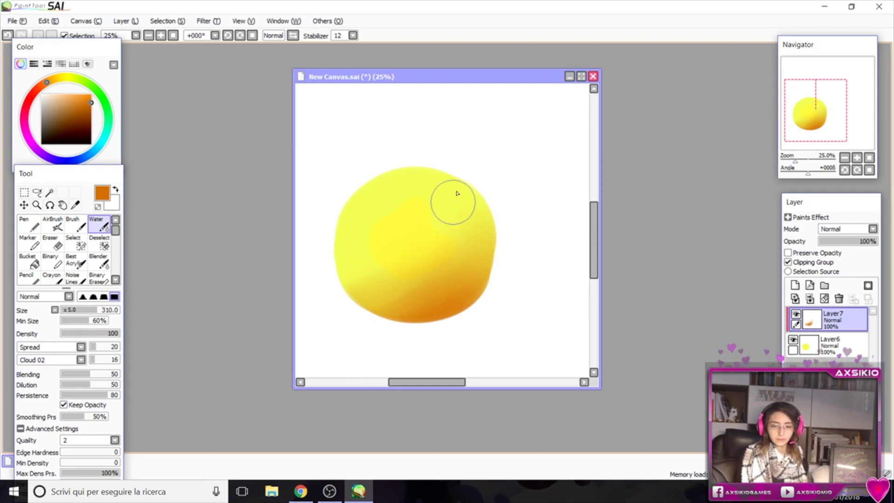
# Step: Set the clipped Layer8 to Luminosity mode and airbrush a pale yellow highlight over the upper part of the circle
pyautogui.click(844, 157)
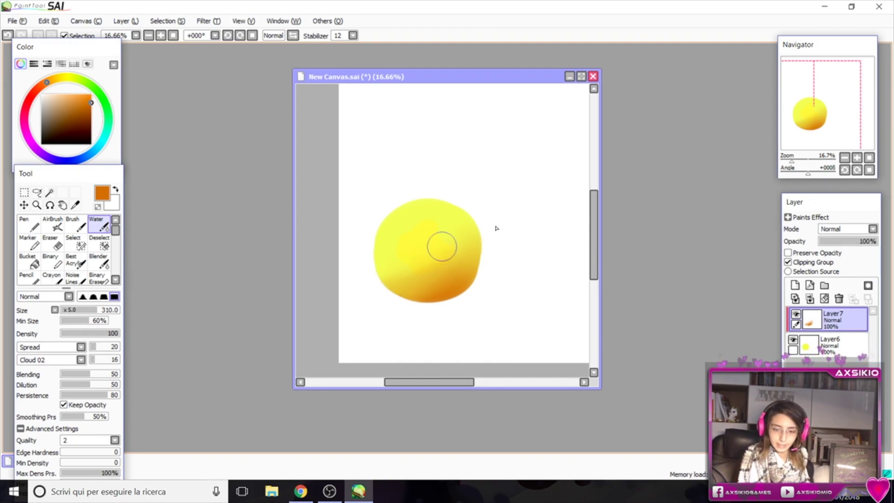
pyautogui.click(848, 228)
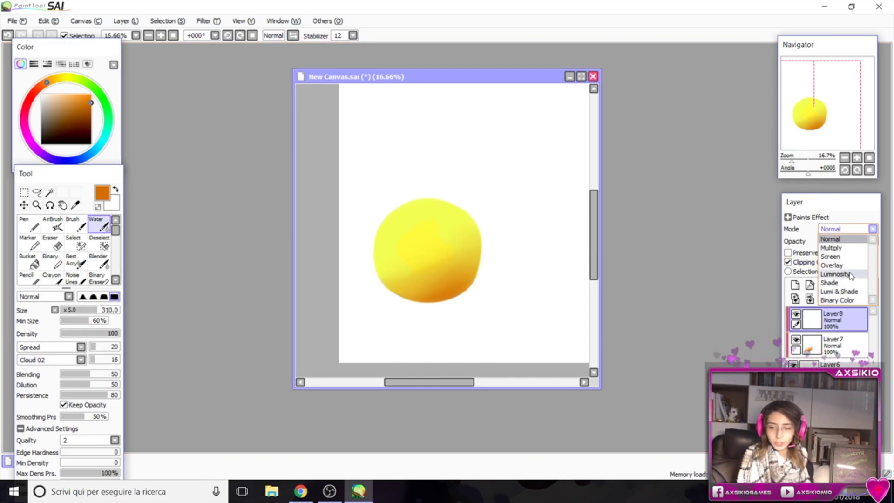
pyautogui.click(838, 281)
pyautogui.click(74, 79)
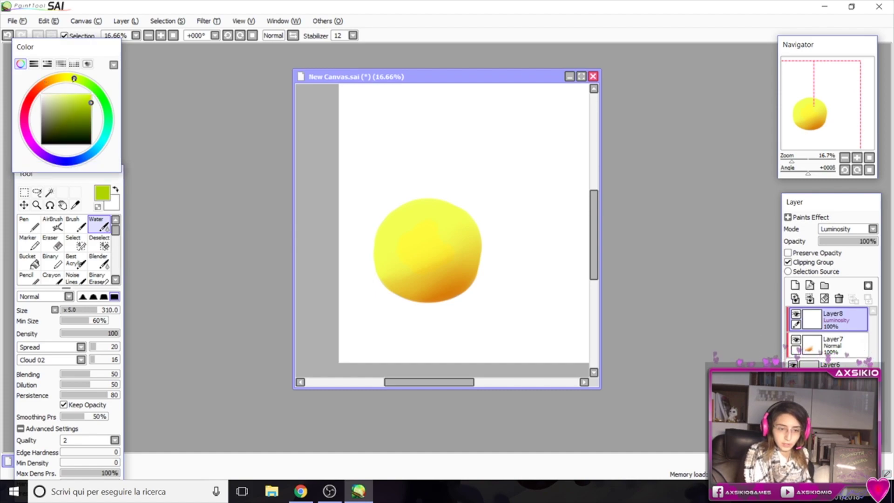
pyautogui.click(60, 95)
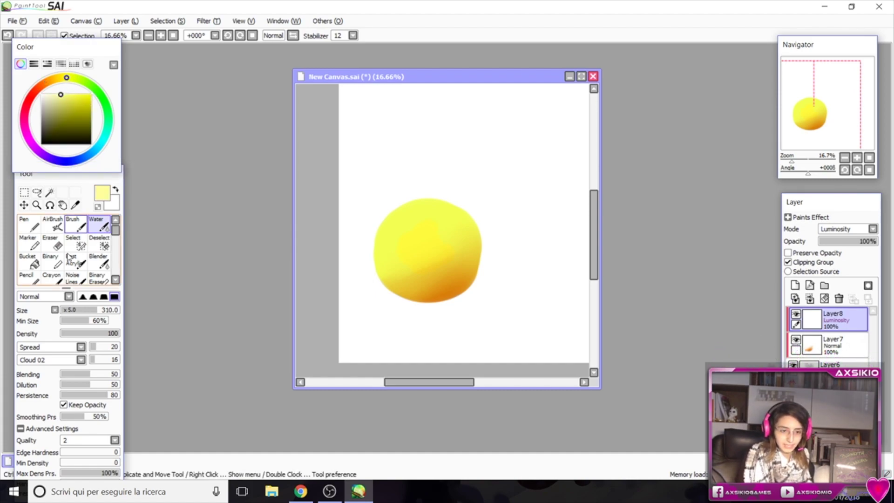
pyautogui.click(52, 223)
pyautogui.moveTo(410, 205)
pyautogui.mouseDown()
pyautogui.moveTo(429, 226)
pyautogui.moveTo(433, 188)
pyautogui.moveTo(373, 274)
pyautogui.moveTo(446, 220)
pyautogui.moveTo(431, 217)
pyautogui.moveTo(446, 239)
pyautogui.mouseUp()
# Step: Bucket-fill the background behind the shaded ball with gray-green on a lower layer and reselect Layer8
pyautogui.click(829, 365)
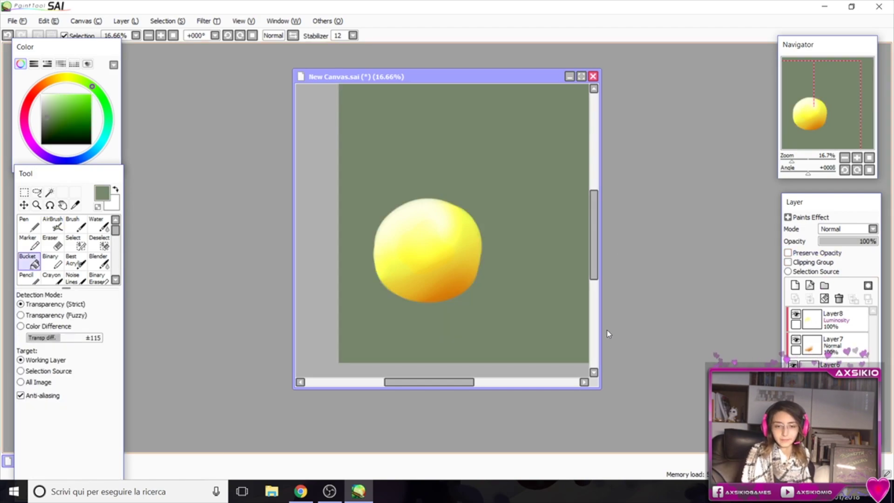
pyautogui.click(846, 319)
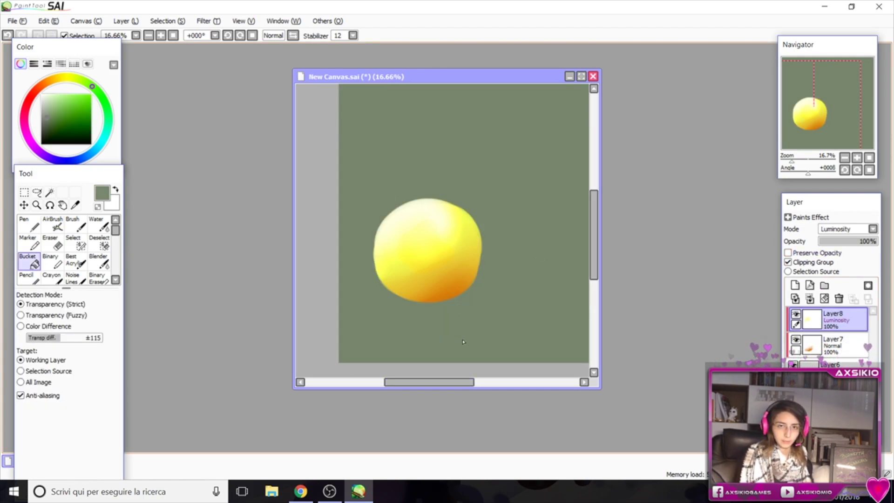
pyautogui.click(844, 157)
pyautogui.moveTo(848, 129); pyautogui.dragTo(851, 137)
pyautogui.click(857, 157)
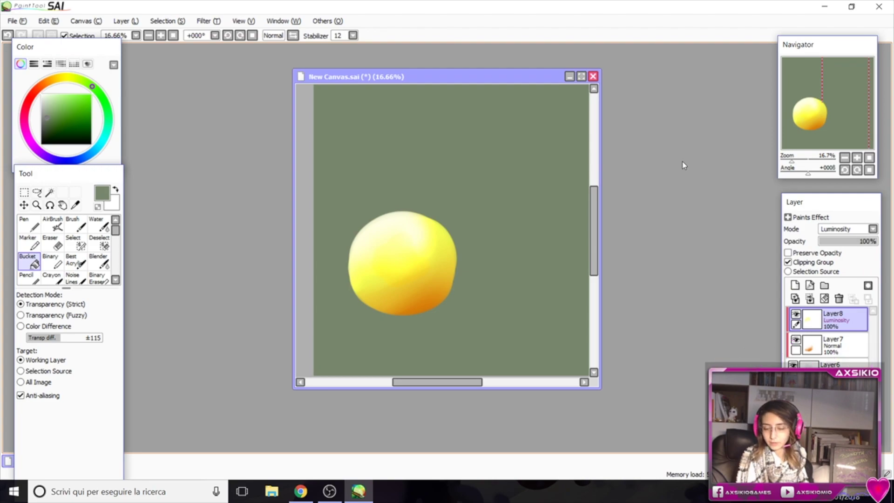
# Step: Expand the Paints Effect settings and apply the Fibers 2 pt texture to Layer8
pyautogui.click(848, 216)
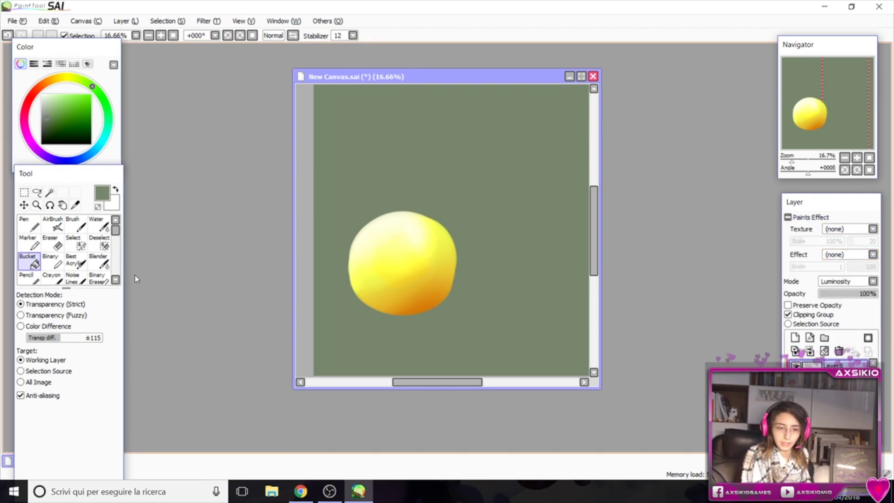
pyautogui.press('n')
pyautogui.click(846, 229)
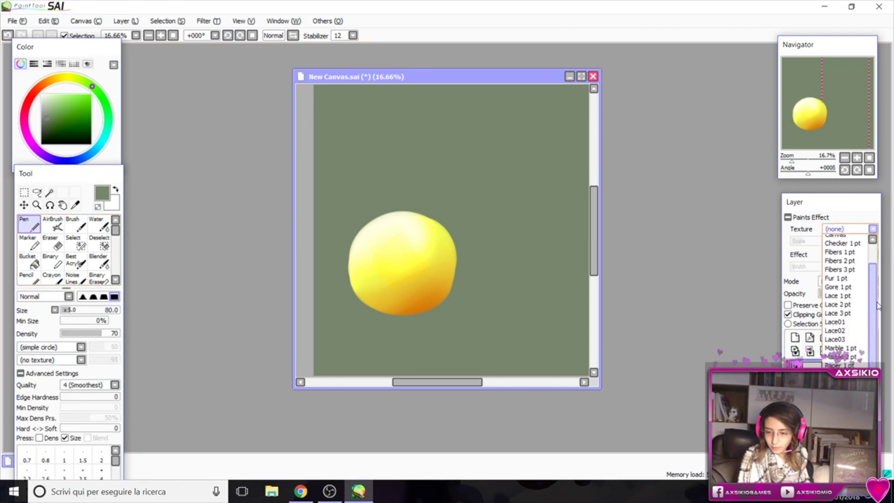
pyautogui.click(841, 301)
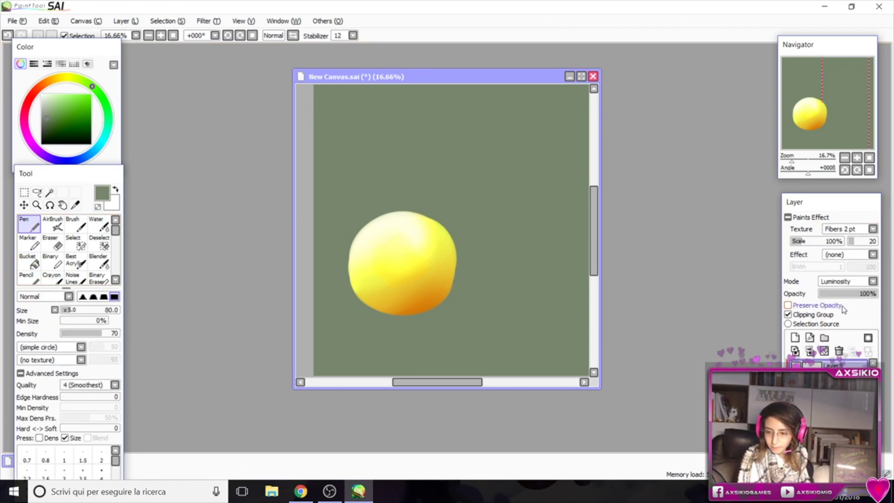
# Step: Add a new layer with the Fringe effect and draw a blue pen scribble above the ball
pyautogui.click(797, 339)
pyautogui.click(845, 255)
pyautogui.click(830, 276)
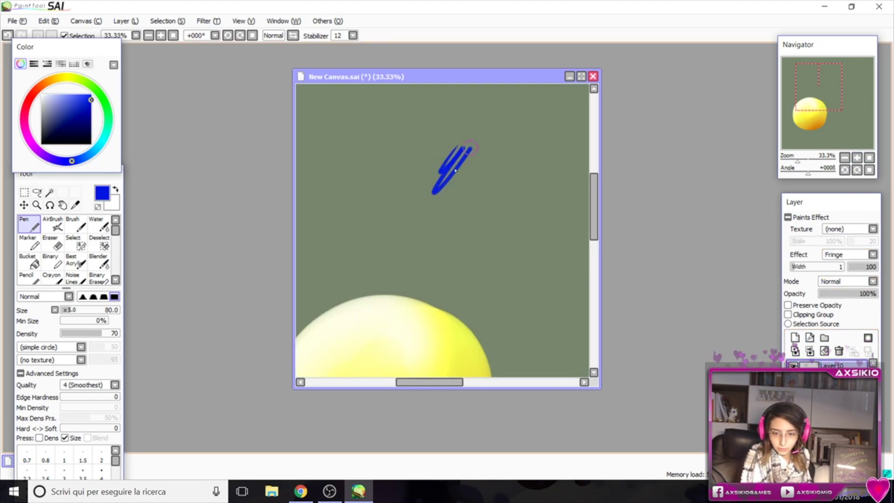
pyautogui.moveTo(475, 166); pyautogui.dragTo(417, 220)
# Step: Set the Pen size to 255 and paint a large solid blue patch beside the scribble
pyautogui.moveTo(77, 309); pyautogui.dragTo(90, 309)
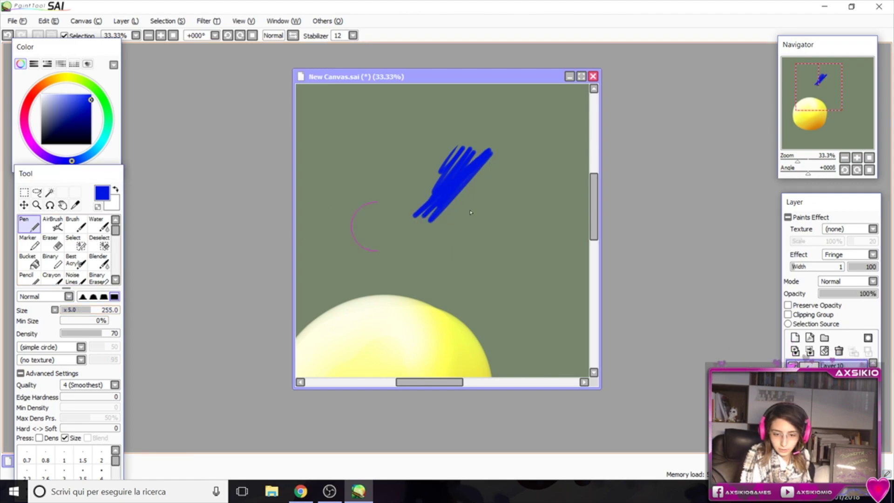
pyautogui.moveTo(514, 201)
pyautogui.mouseDown()
pyautogui.moveTo(513, 287)
pyautogui.moveTo(522, 198)
pyautogui.moveTo(530, 270)
pyautogui.moveTo(545, 177)
pyautogui.mouseUp()
pyautogui.click(856, 159)
pyautogui.click(856, 158)
pyautogui.moveTo(853, 115); pyautogui.dragTo(865, 113)
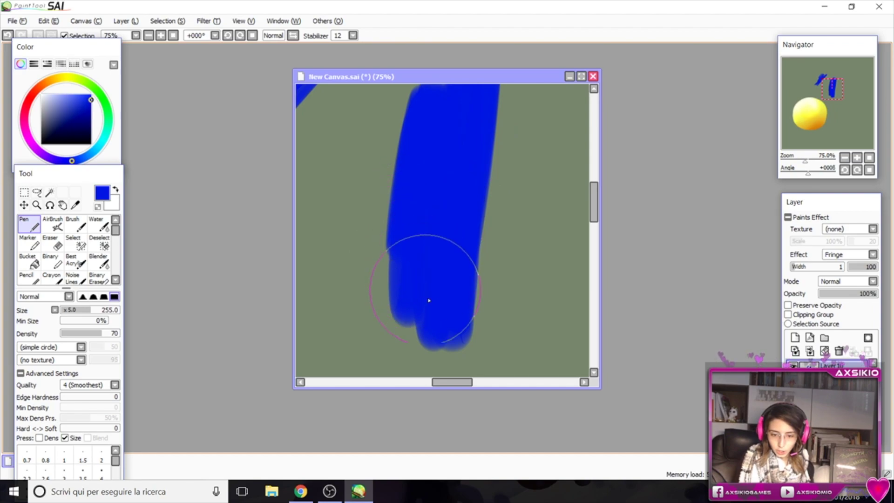
pyautogui.moveTo(507, 196)
pyautogui.mouseDown()
pyautogui.moveTo(526, 252)
pyautogui.moveTo(522, 154)
pyautogui.moveTo(531, 277)
pyautogui.moveTo(520, 292)
pyautogui.moveTo(465, 296)
pyautogui.moveTo(545, 289)
pyautogui.mouseUp()
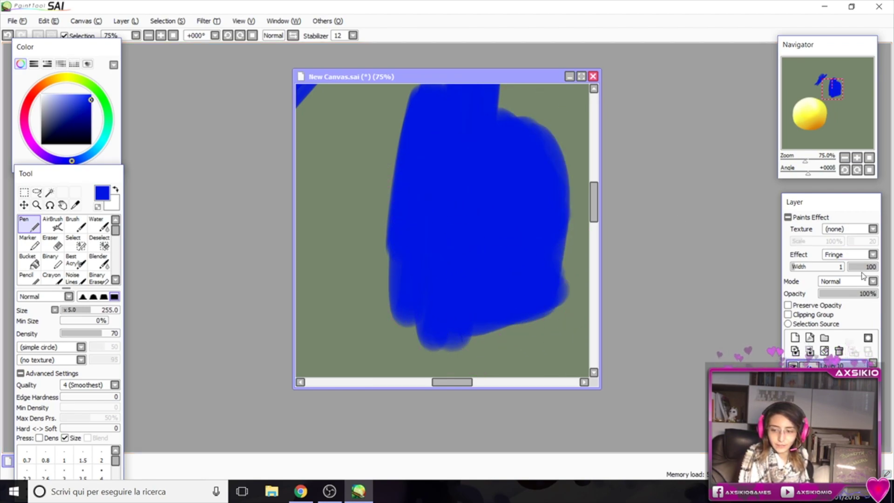
# Step: Set the Fringe width to 14, outline the blue marks with a thick stroke, and add thin curved strokes beneath
pyautogui.moveTo(810, 266); pyautogui.dragTo(841, 271)
pyautogui.click(844, 158)
pyautogui.click(845, 158)
pyautogui.moveTo(446, 229)
pyautogui.mouseDown()
pyautogui.moveTo(422, 243)
pyautogui.moveTo(440, 255)
pyautogui.moveTo(412, 279)
pyautogui.moveTo(373, 261)
pyautogui.moveTo(379, 252)
pyautogui.moveTo(350, 229)
pyautogui.moveTo(352, 195)
pyautogui.moveTo(396, 143)
pyautogui.moveTo(458, 122)
pyautogui.moveTo(508, 326)
pyautogui.moveTo(431, 267)
pyautogui.mouseUp()
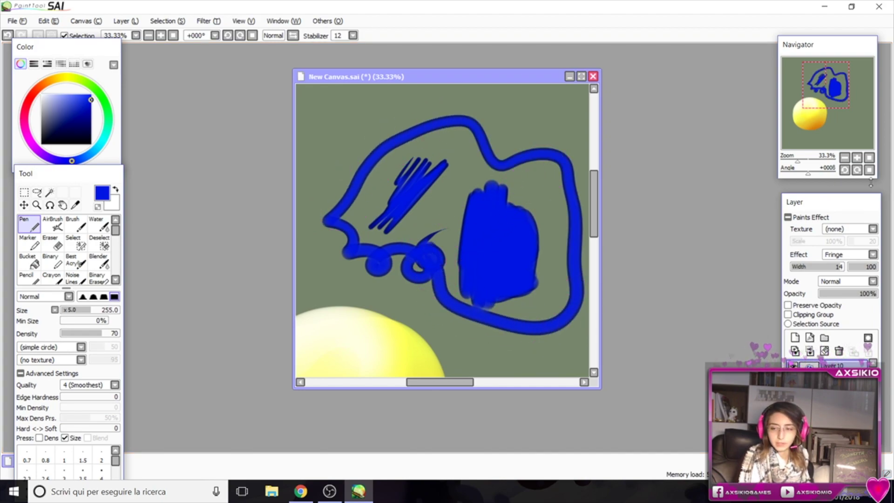
pyautogui.click(843, 160)
pyautogui.moveTo(831, 117); pyautogui.dragTo(843, 134)
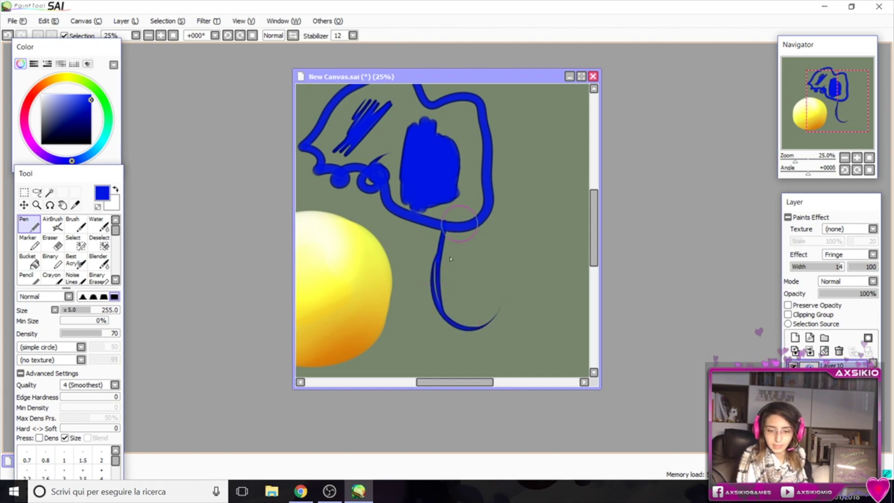
pyautogui.click(845, 157)
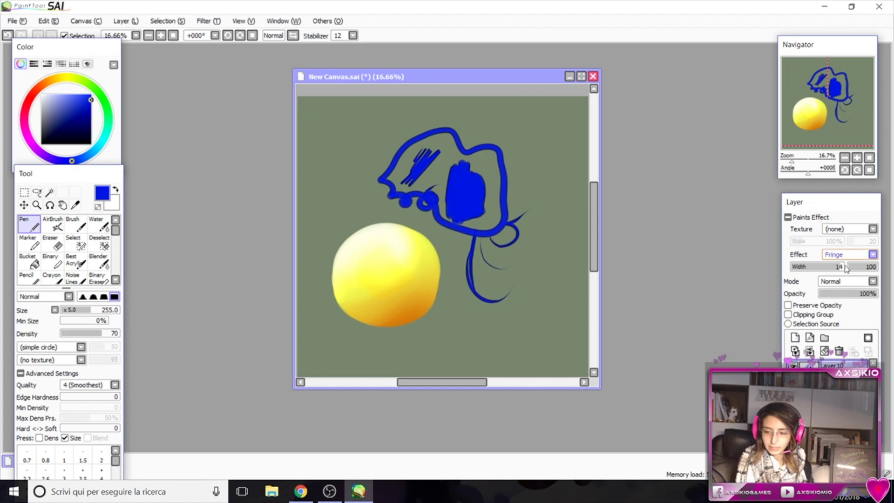
# Step: Set Layer10's Effect to (none), leave its Texture at (none), and collapse the Paints Effect settings
pyautogui.click(848, 255)
pyautogui.click(848, 264)
pyautogui.click(848, 229)
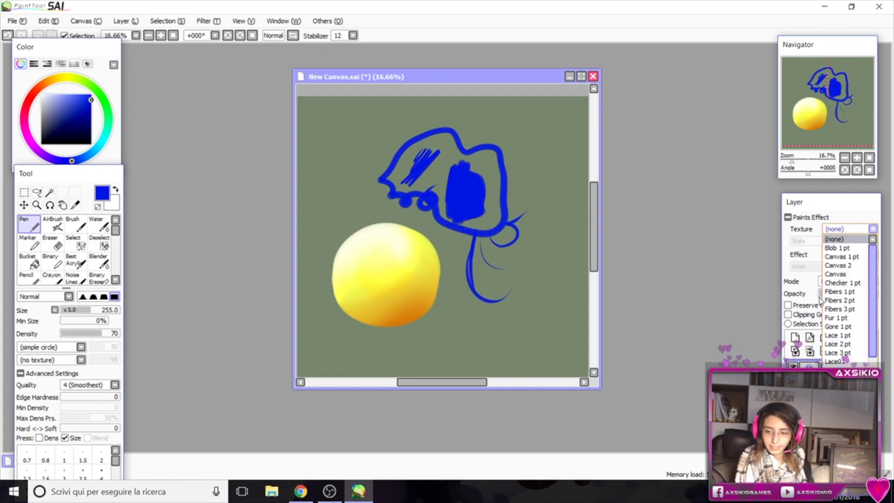
pyautogui.click(860, 227)
pyautogui.click(787, 217)
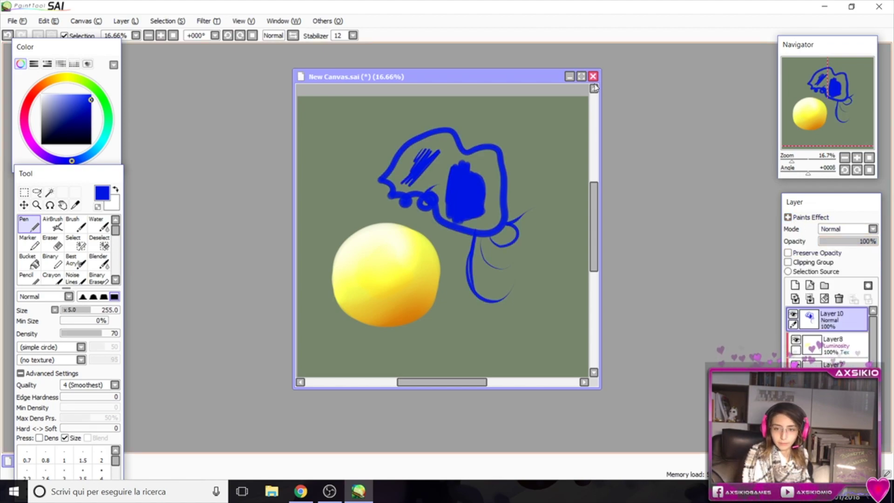
# Step: Close the test canvas and create a new 3000 x 3000 pixel canvas at 72 pixel/inch
pyautogui.click(593, 77)
pyautogui.click(454, 280)
pyautogui.click(16, 21)
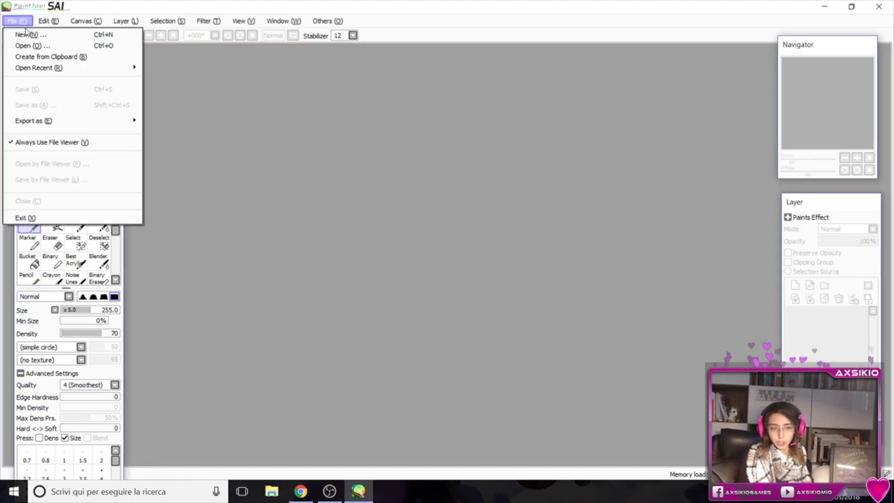
pyautogui.click(26, 33)
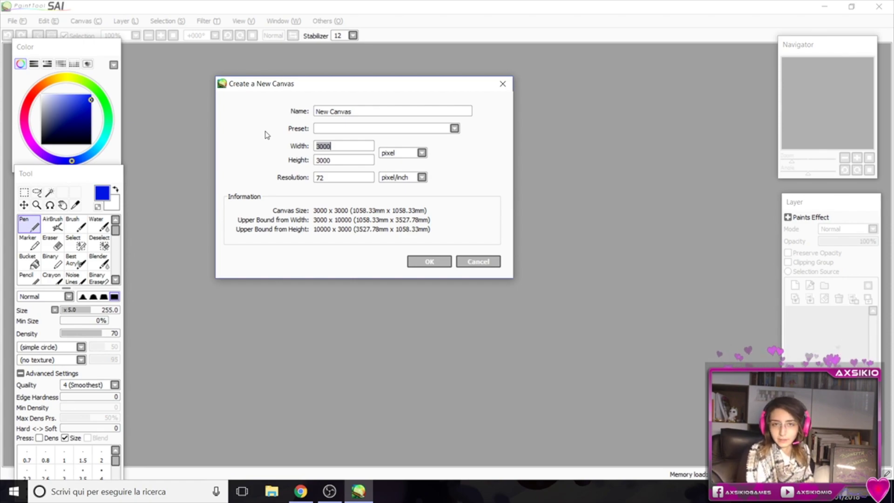
pyautogui.click(416, 263)
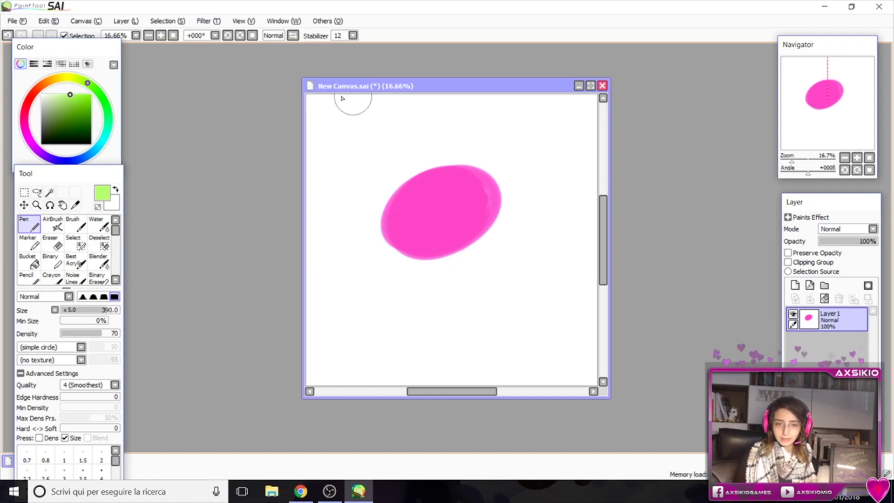
# Step: With the Brush at size 55 in dark blue, sketch a pair of curved eye outlines below the pink oval
pyautogui.click(76, 226)
pyautogui.click(73, 309)
pyautogui.click(72, 161)
pyautogui.moveTo(85, 123); pyautogui.dragTo(91, 124)
pyautogui.moveTo(454, 294)
pyautogui.mouseDown()
pyautogui.moveTo(469, 287)
pyautogui.moveTo(476, 304)
pyautogui.mouseUp()
pyautogui.moveTo(418, 291)
pyautogui.mouseDown()
pyautogui.moveTo(432, 289)
pyautogui.moveTo(427, 308)
pyautogui.mouseUp()
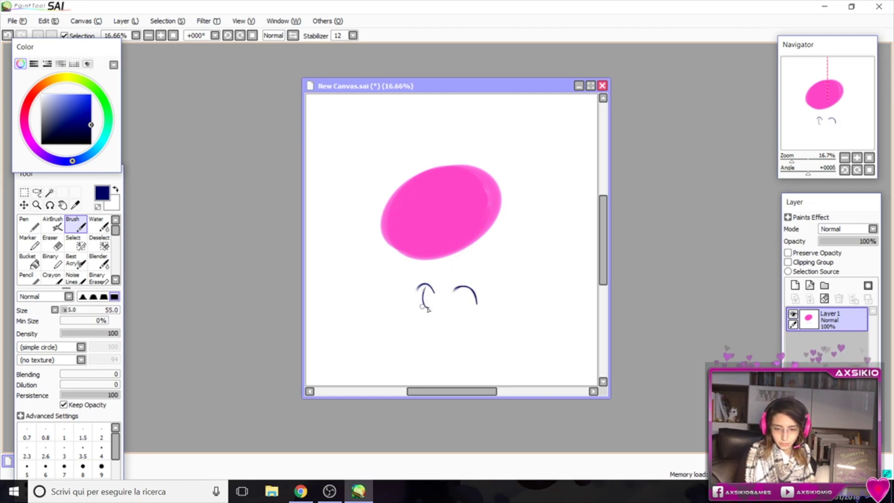
pyautogui.moveTo(468, 287); pyautogui.dragTo(463, 309)
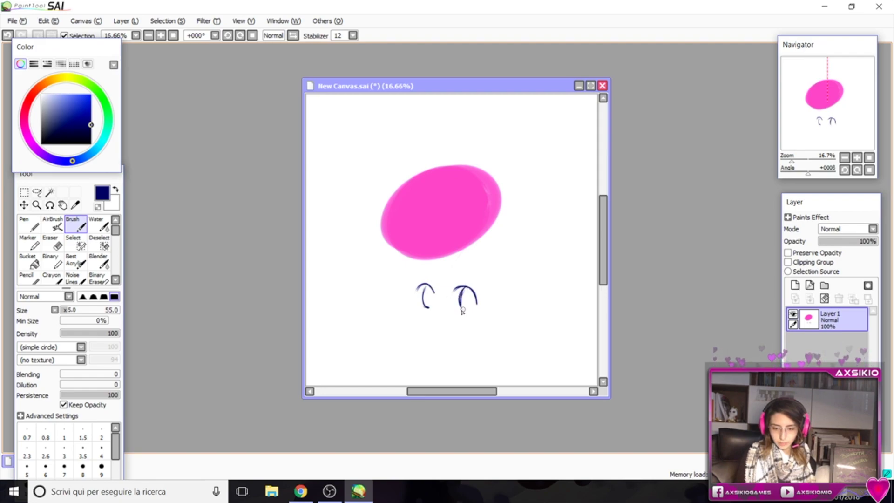
# Step: Sketch the face contour down to a pointed chin and close the rounded top of the head over the pink oval
pyautogui.moveTo(414, 280); pyautogui.dragTo(447, 342)
pyautogui.moveTo(484, 286)
pyautogui.mouseDown()
pyautogui.moveTo(450, 343)
pyautogui.moveTo(438, 343)
pyautogui.mouseUp()
pyautogui.moveTo(438, 310); pyautogui.dragTo(440, 322)
pyautogui.moveTo(414, 277)
pyautogui.mouseDown()
pyautogui.moveTo(420, 321)
pyautogui.moveTo(459, 228)
pyautogui.moveTo(492, 261)
pyautogui.moveTo(487, 310)
pyautogui.moveTo(473, 258)
pyautogui.mouseUp()
pyautogui.moveTo(429, 236); pyautogui.dragTo(489, 253)
# Step: Add iris and pupil details with short strokes inside both eyes
pyautogui.moveTo(428, 298); pyautogui.dragTo(434, 299)
pyautogui.moveTo(465, 301); pyautogui.dragTo(474, 302)
pyautogui.moveTo(427, 286); pyautogui.dragTo(426, 296)
pyautogui.moveTo(469, 292); pyautogui.dragTo(472, 298)
# Step: Toggle the horizontally flipped canvas view several times to check the face, leaving the view inverted
pyautogui.moveTo(861, 112); pyautogui.dragTo(858, 132)
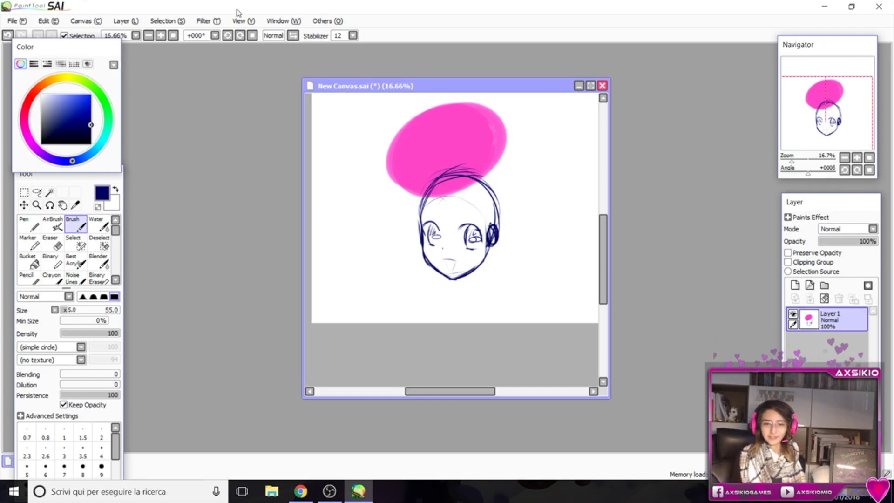
pyautogui.click(293, 36)
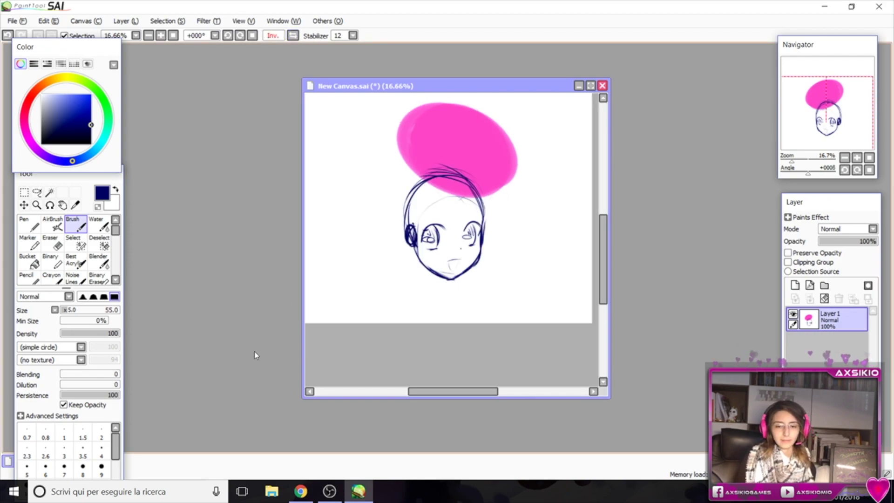
pyautogui.click(293, 36)
pyautogui.click(293, 35)
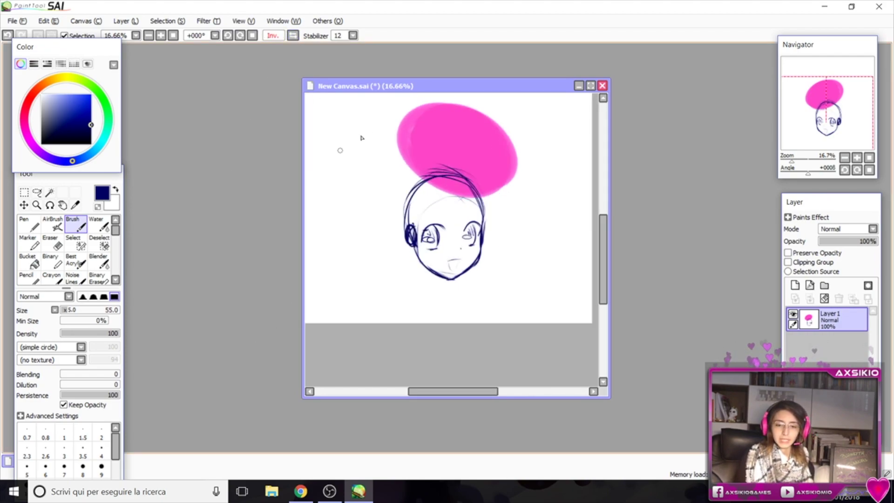
pyautogui.click(293, 36)
pyautogui.click(293, 36)
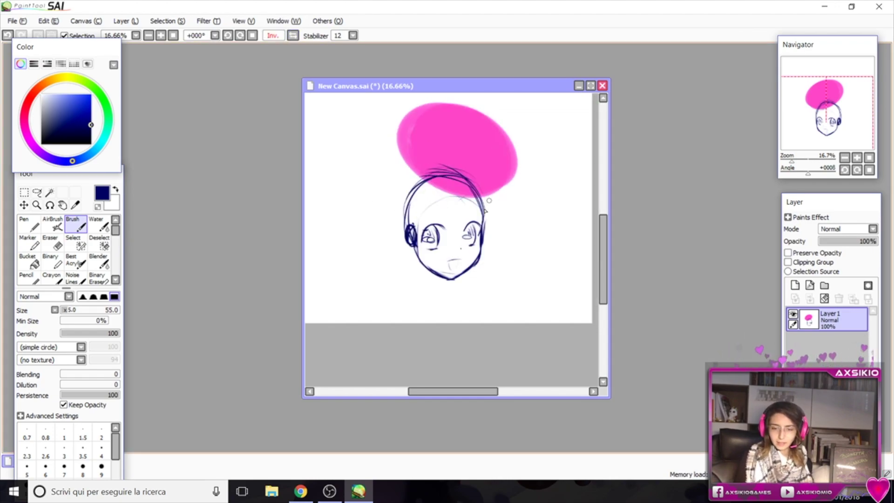
# Step: Rough in outer hair strokes around the head and erase the upper skull lines with the Eraser
pyautogui.moveTo(476, 192)
pyautogui.mouseDown()
pyautogui.moveTo(467, 177)
pyautogui.moveTo(445, 184)
pyautogui.moveTo(461, 173)
pyautogui.moveTo(417, 196)
pyautogui.moveTo(448, 174)
pyautogui.moveTo(396, 223)
pyautogui.moveTo(430, 179)
pyautogui.moveTo(393, 210)
pyautogui.mouseUp()
pyautogui.moveTo(414, 179)
pyautogui.mouseDown()
pyautogui.moveTo(400, 240)
pyautogui.moveTo(404, 224)
pyautogui.moveTo(416, 259)
pyautogui.moveTo(413, 186)
pyautogui.moveTo(403, 218)
pyautogui.moveTo(407, 196)
pyautogui.moveTo(463, 186)
pyautogui.moveTo(471, 198)
pyautogui.moveTo(461, 183)
pyautogui.moveTo(445, 181)
pyautogui.moveTo(487, 191)
pyautogui.moveTo(454, 177)
pyautogui.moveTo(486, 205)
pyautogui.moveTo(419, 180)
pyautogui.moveTo(447, 172)
pyautogui.moveTo(387, 200)
pyautogui.moveTo(393, 215)
pyautogui.mouseUp()
pyautogui.press('e')
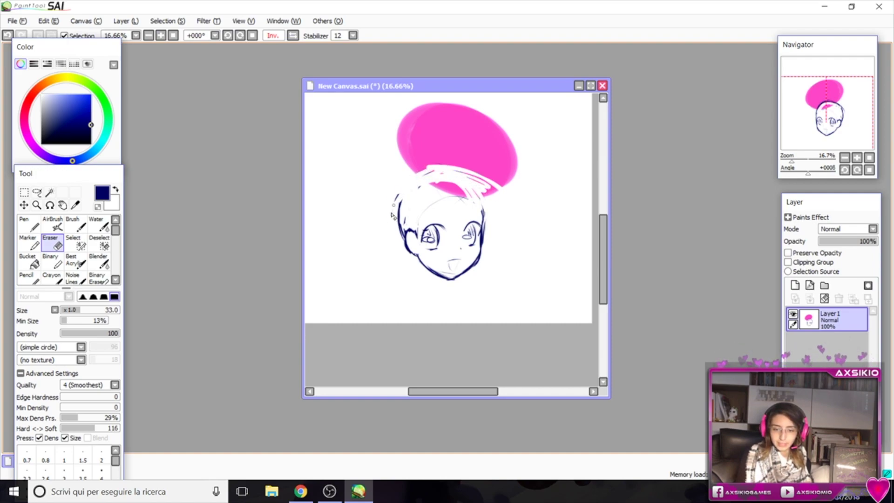
# Step: With the Brush, redraw the top of the hair and add the fringe and a long lock beside the ear
pyautogui.press('b')
pyautogui.moveTo(483, 212)
pyautogui.mouseDown()
pyautogui.moveTo(473, 181)
pyautogui.moveTo(406, 187)
pyautogui.moveTo(398, 232)
pyautogui.moveTo(401, 196)
pyautogui.moveTo(402, 239)
pyautogui.moveTo(439, 295)
pyautogui.mouseUp()
pyautogui.moveTo(412, 243); pyautogui.dragTo(432, 298)
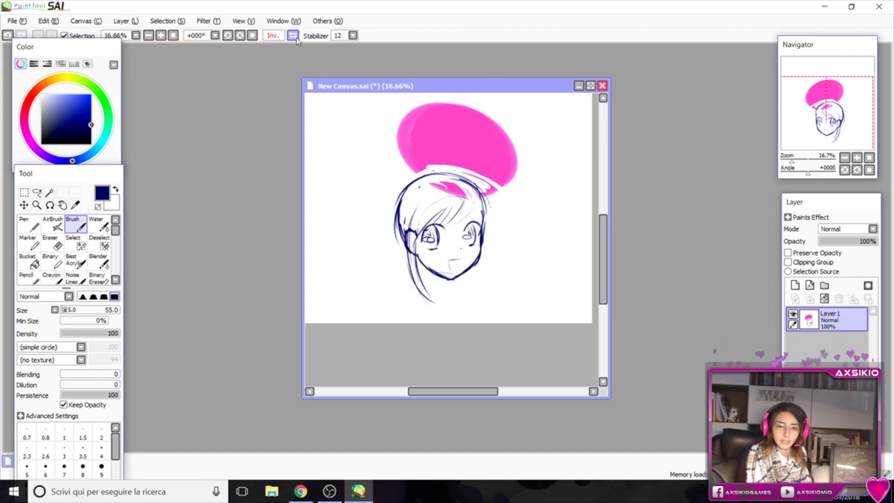
# Step: Return the canvas view to normal and draw hair strokes down the side of the face opposite the ear
pyautogui.click(273, 35)
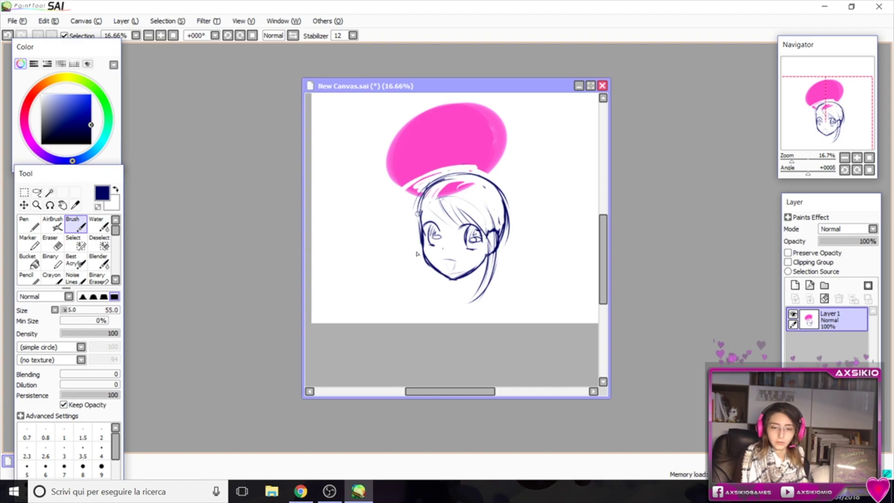
pyautogui.moveTo(437, 186); pyautogui.dragTo(416, 253)
pyautogui.moveTo(426, 202); pyautogui.dragTo(420, 272)
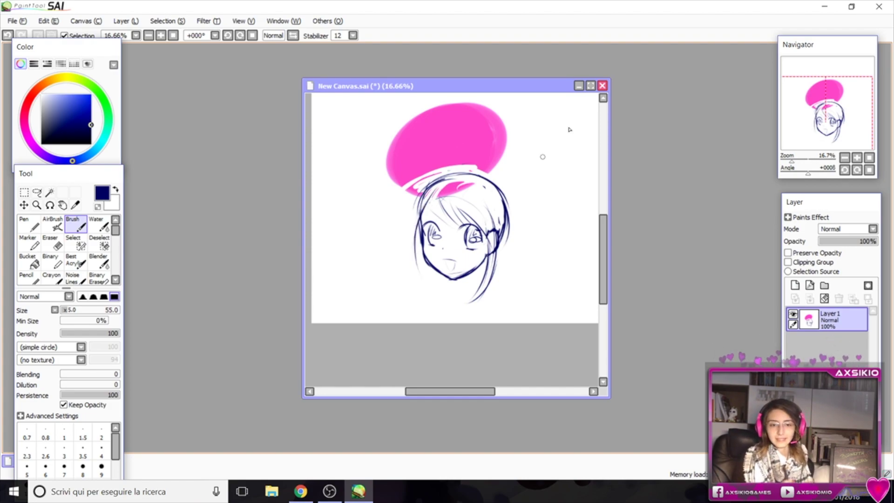